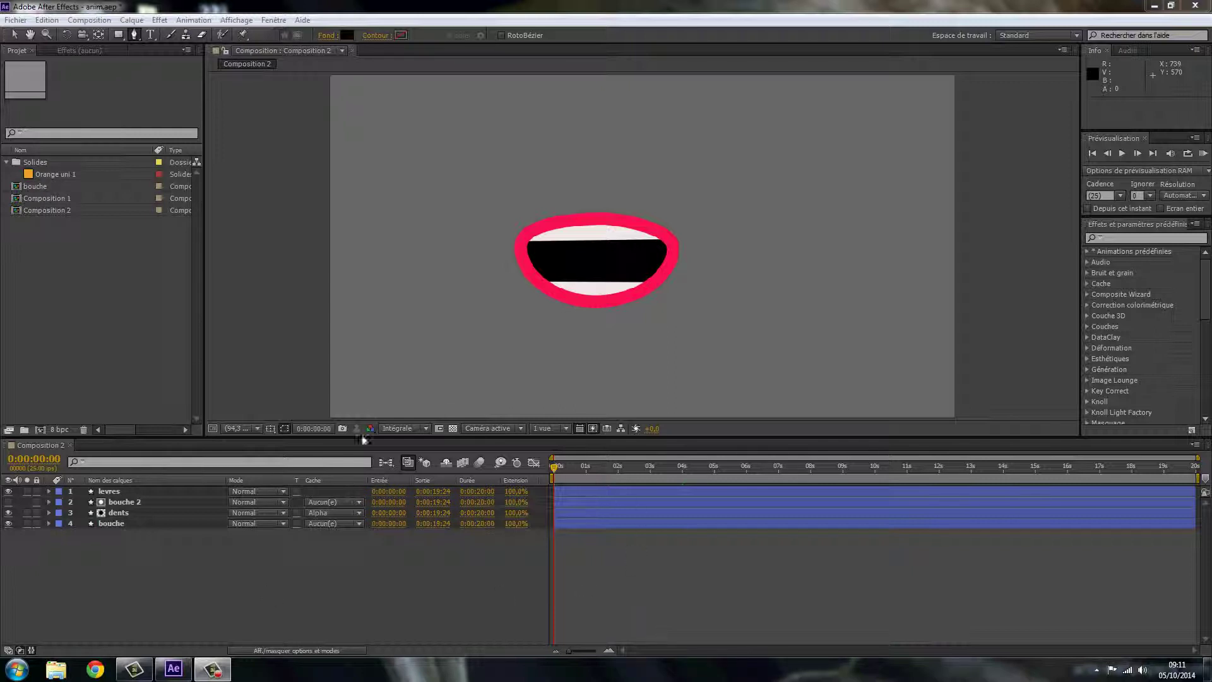
Create a new Composition 3 with the default composition settings.
mouse_move(556, 468)
mouse_down()
mouse_move(675, 500)
mouse_move(563, 502)
mouse_move(685, 508)
mouse_move(565, 513)
mouse_move(693, 517)
mouse_move(553, 501)
mouse_move(712, 516)
mouse_move(559, 497)
mouse_move(721, 512)
mouse_move(555, 510)
mouse_up()
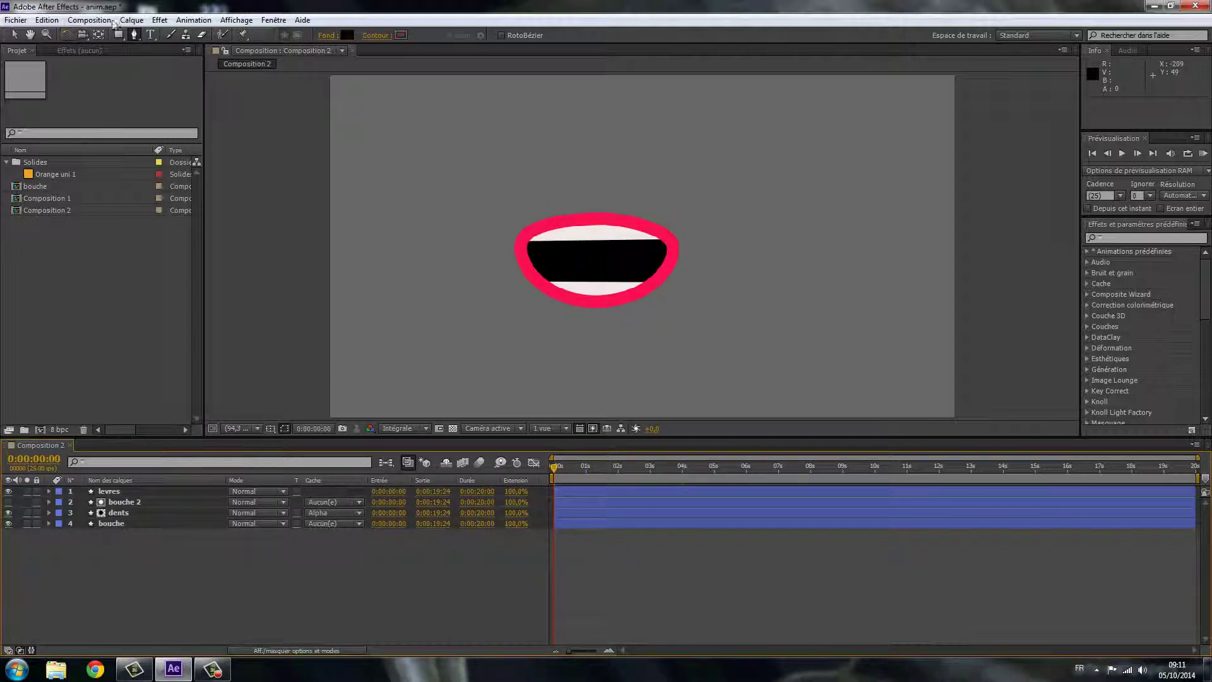
click(91, 20)
click(60, 34)
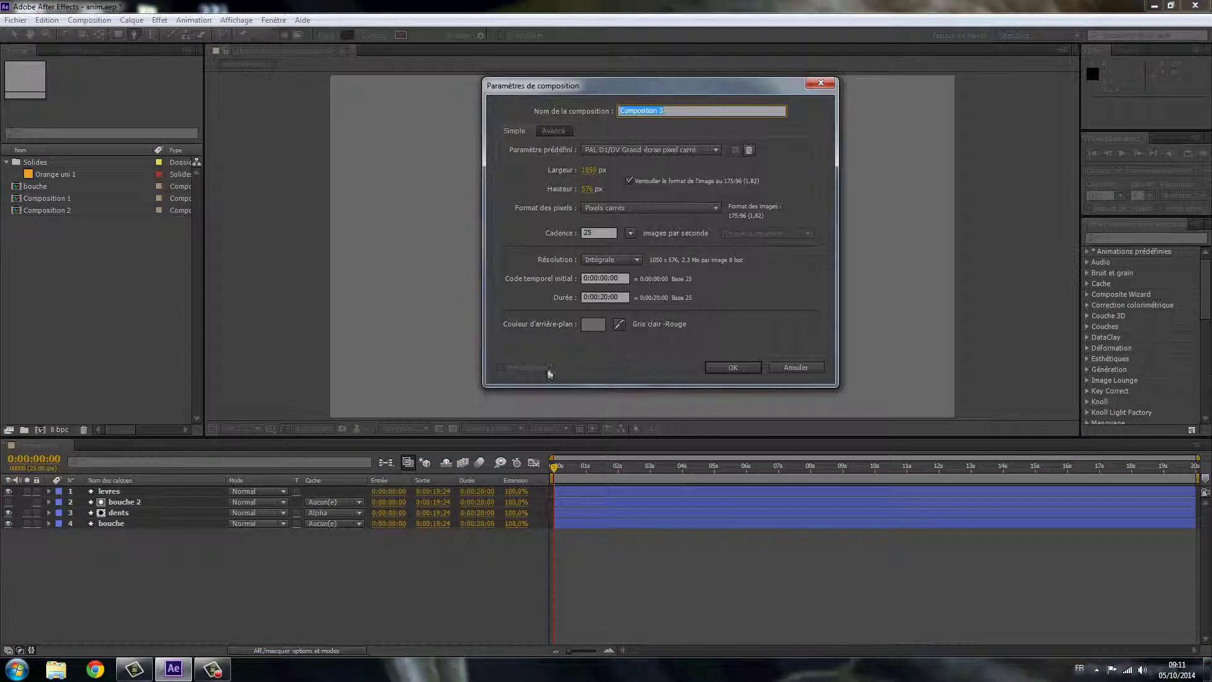
click(730, 367)
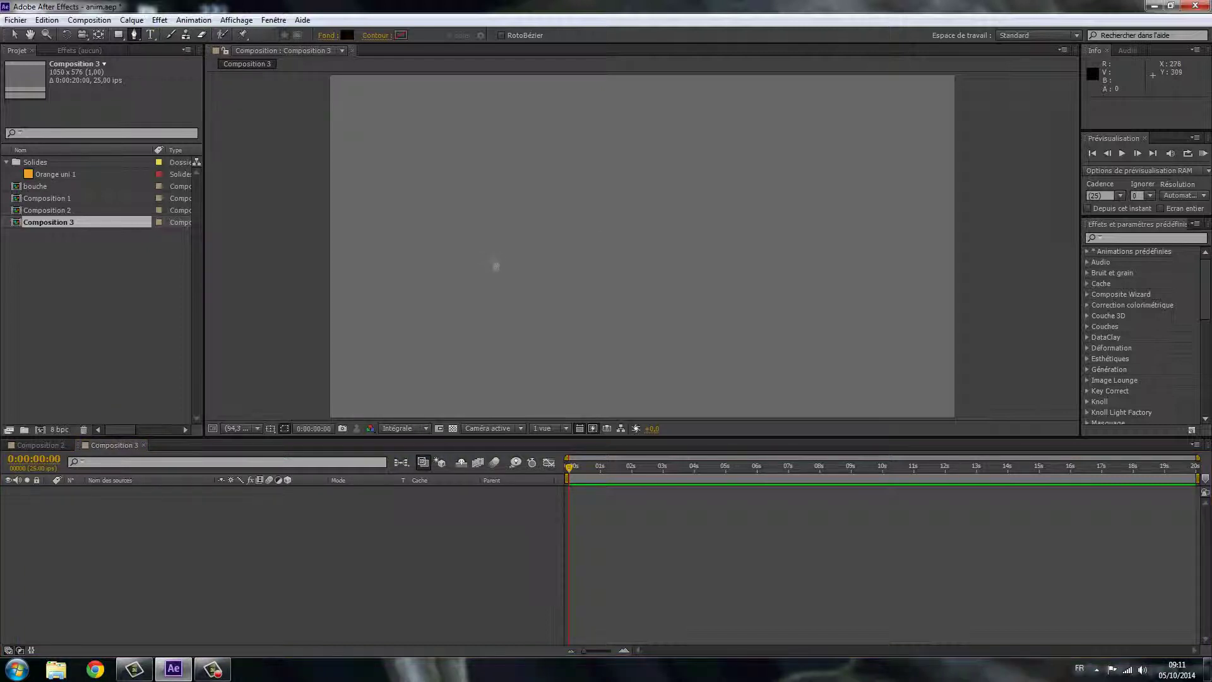
Draw a closed black diamond with the Pen tool in the centre and nudge its top vertex.
click(495, 265)
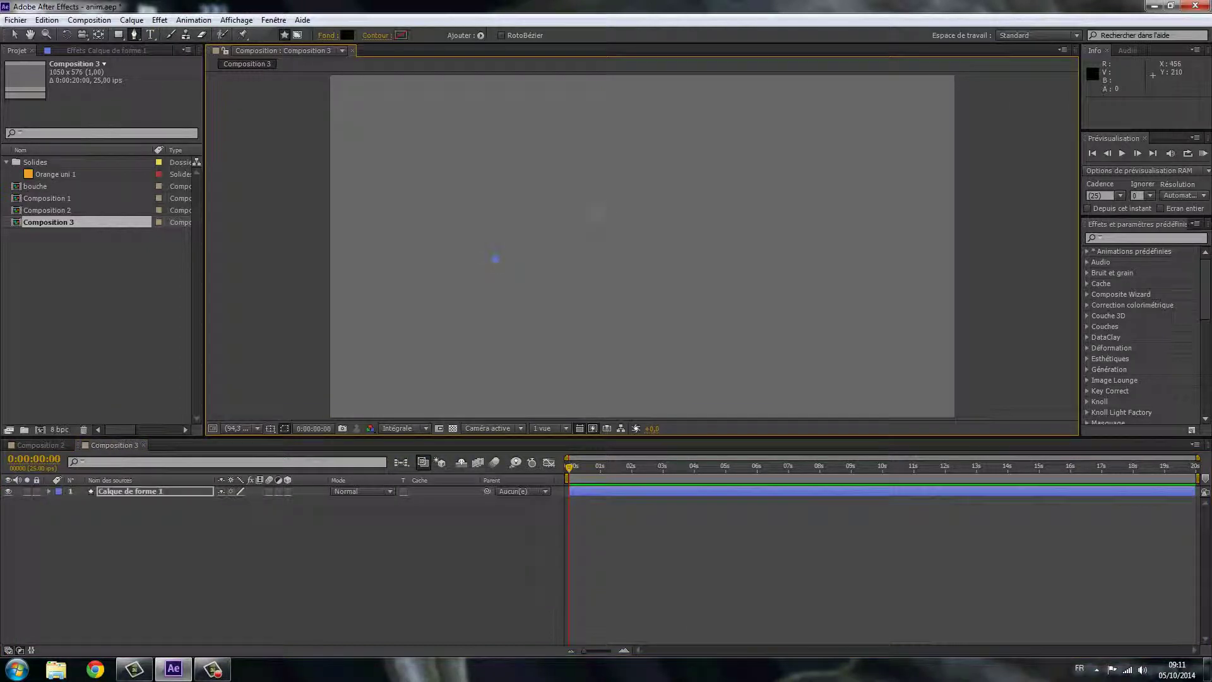
click(595, 206)
click(701, 262)
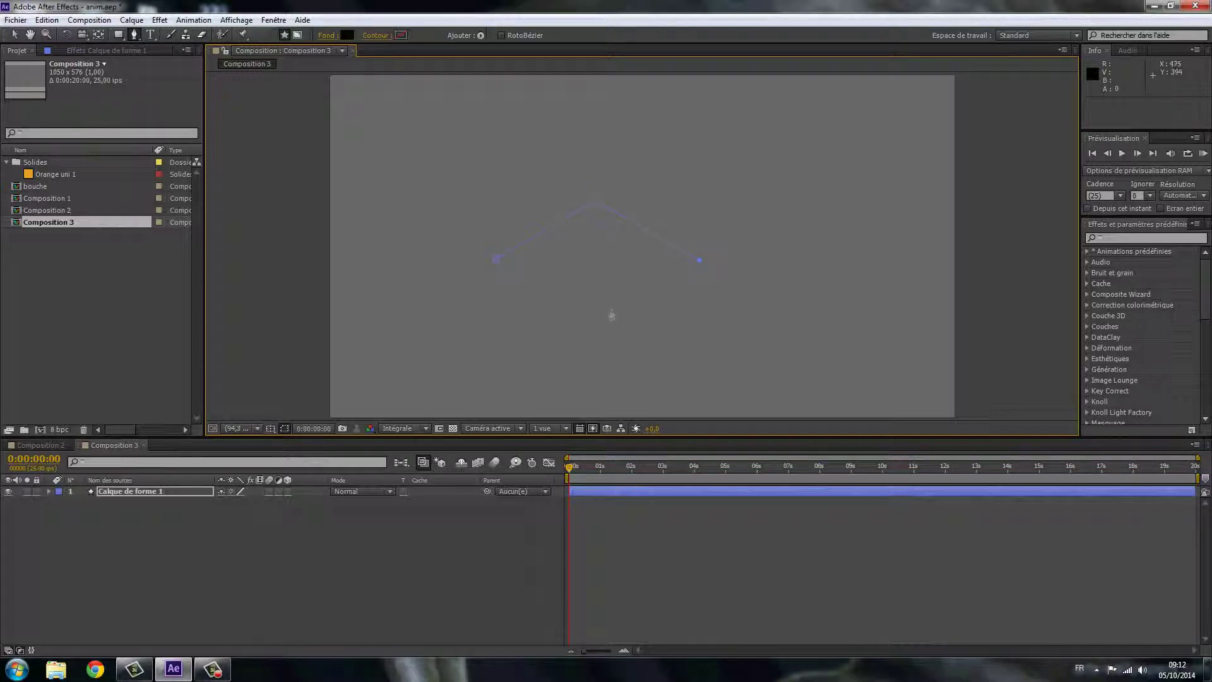
click(497, 261)
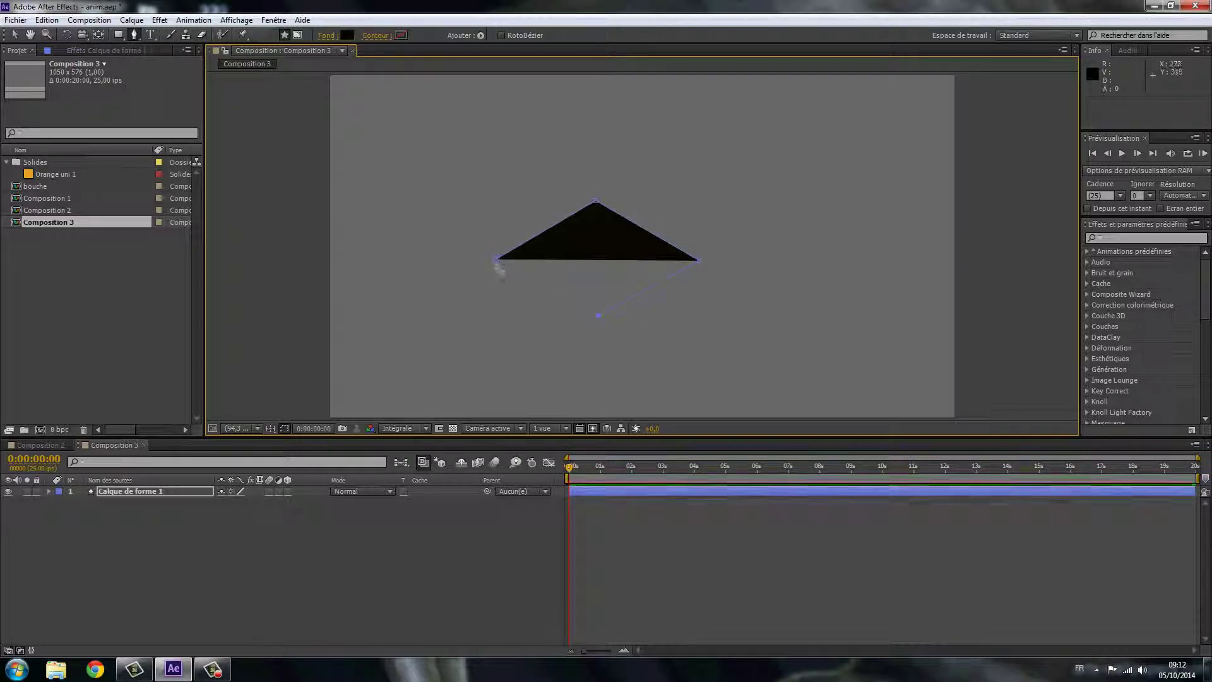
click(600, 314)
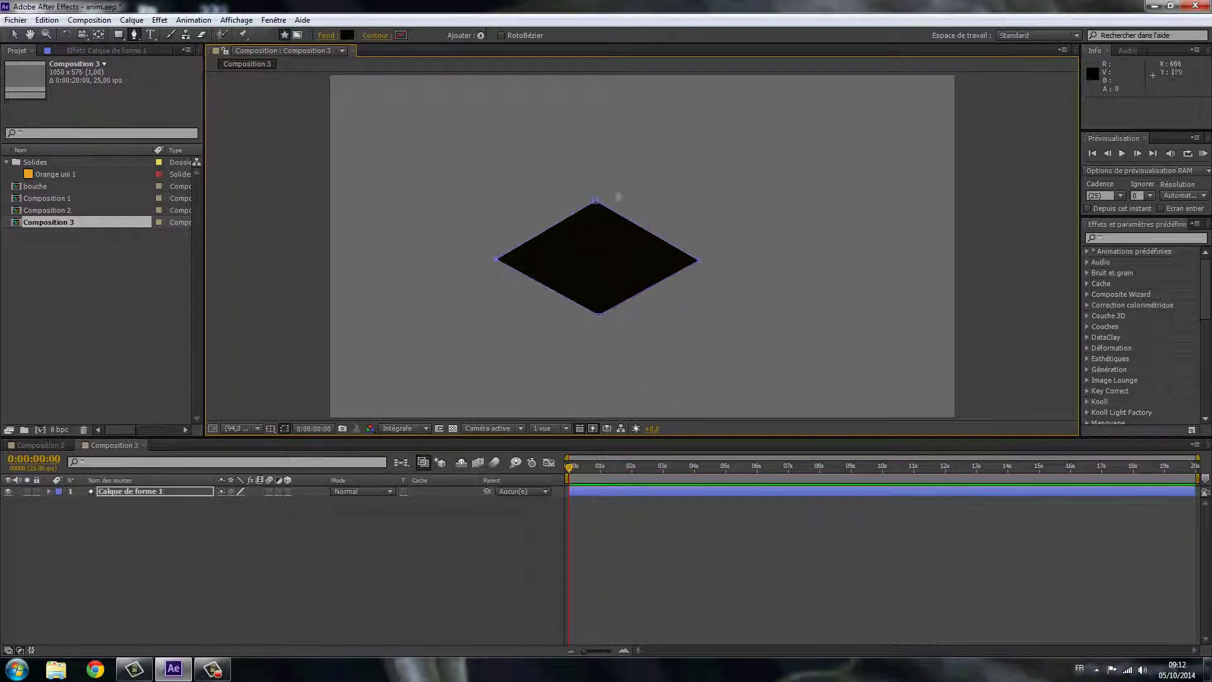
drag(596, 201, 596, 203)
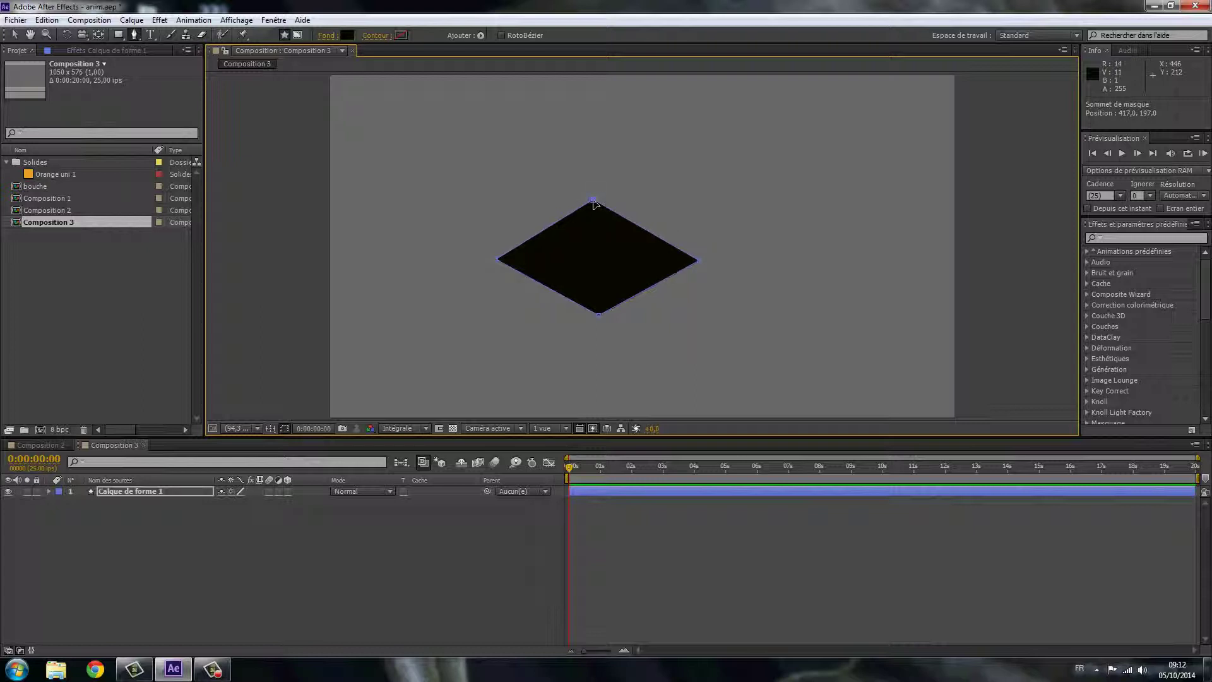
Switch to the Convert Vertex tool and smooth the diamond's top, bottom and right points.
click(140, 37)
click(199, 78)
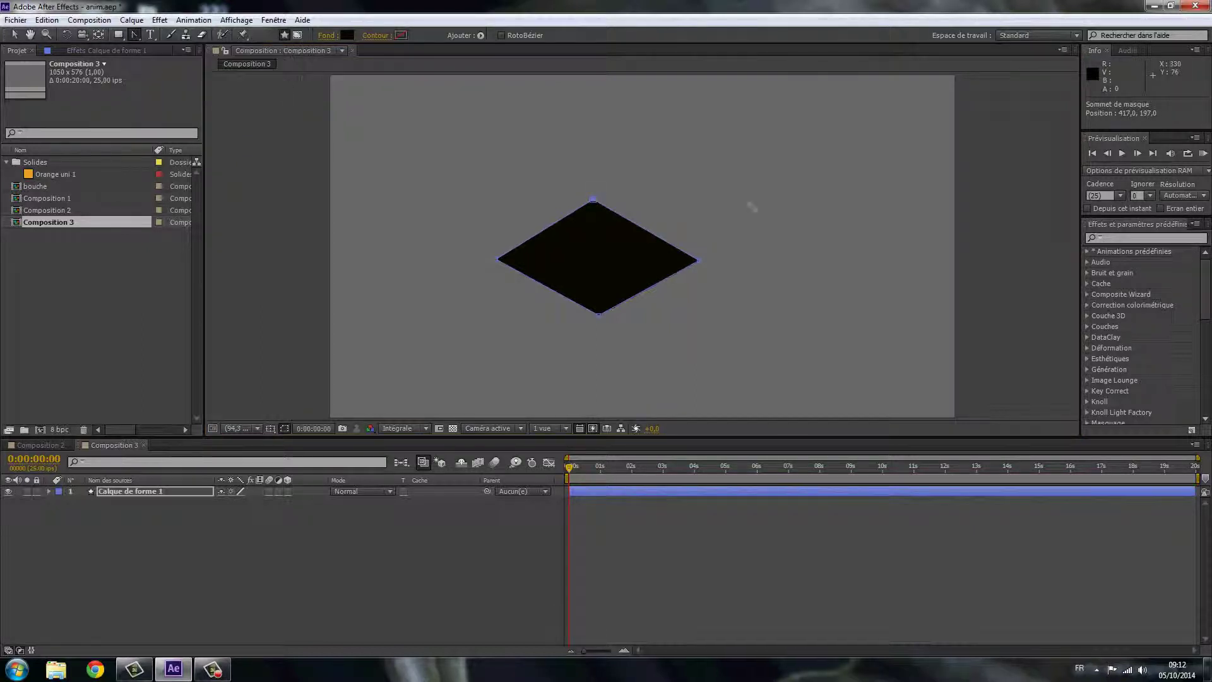
click(596, 203)
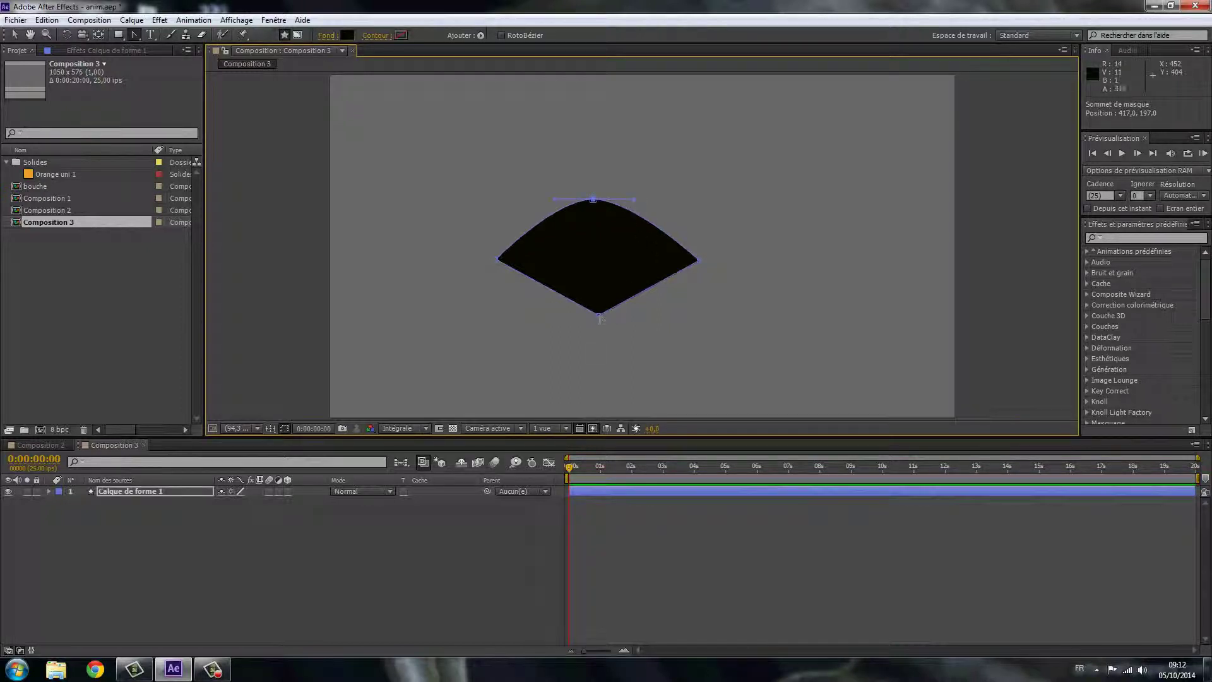
click(602, 317)
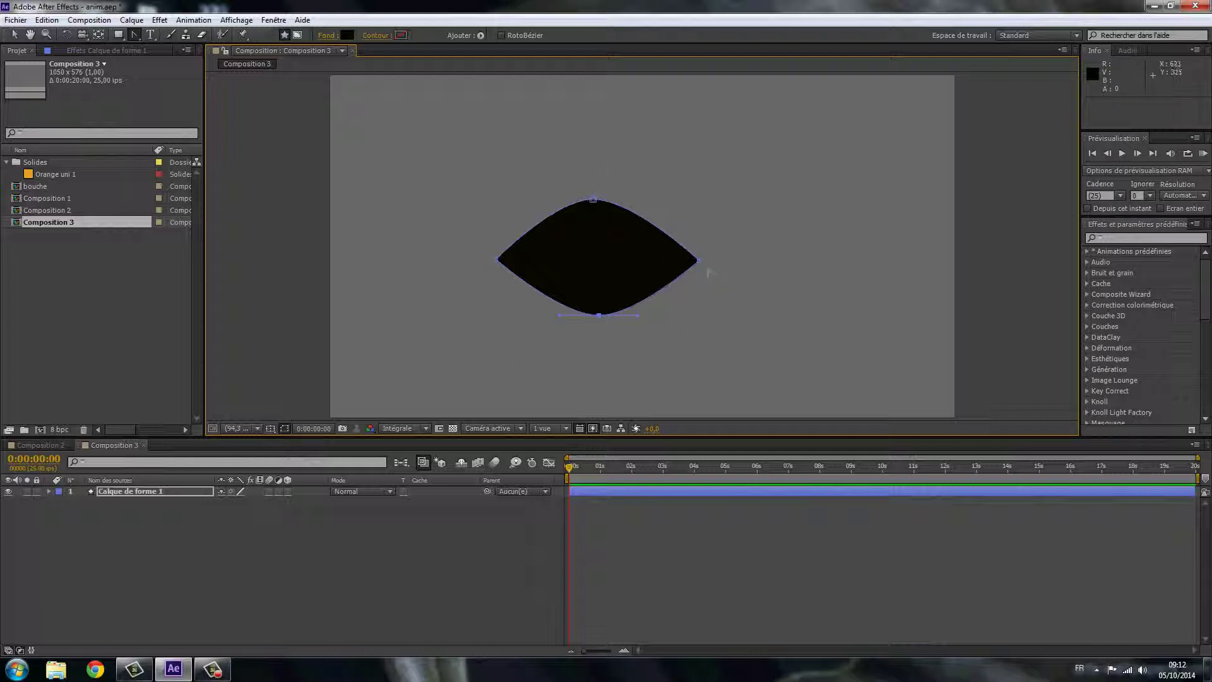
click(698, 260)
Shape the right-side Bezier handles and smooth the left point into an oval.
drag(699, 223, 705, 228)
drag(702, 301, 697, 313)
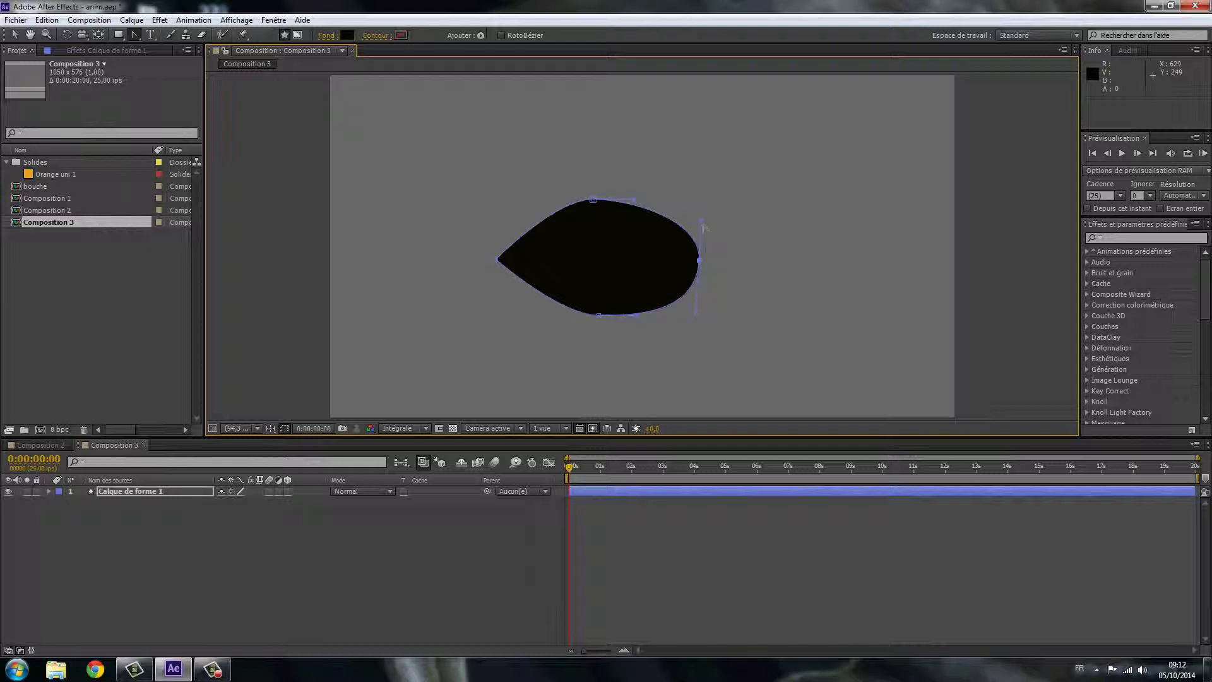
drag(702, 226, 699, 223)
drag(700, 315, 705, 321)
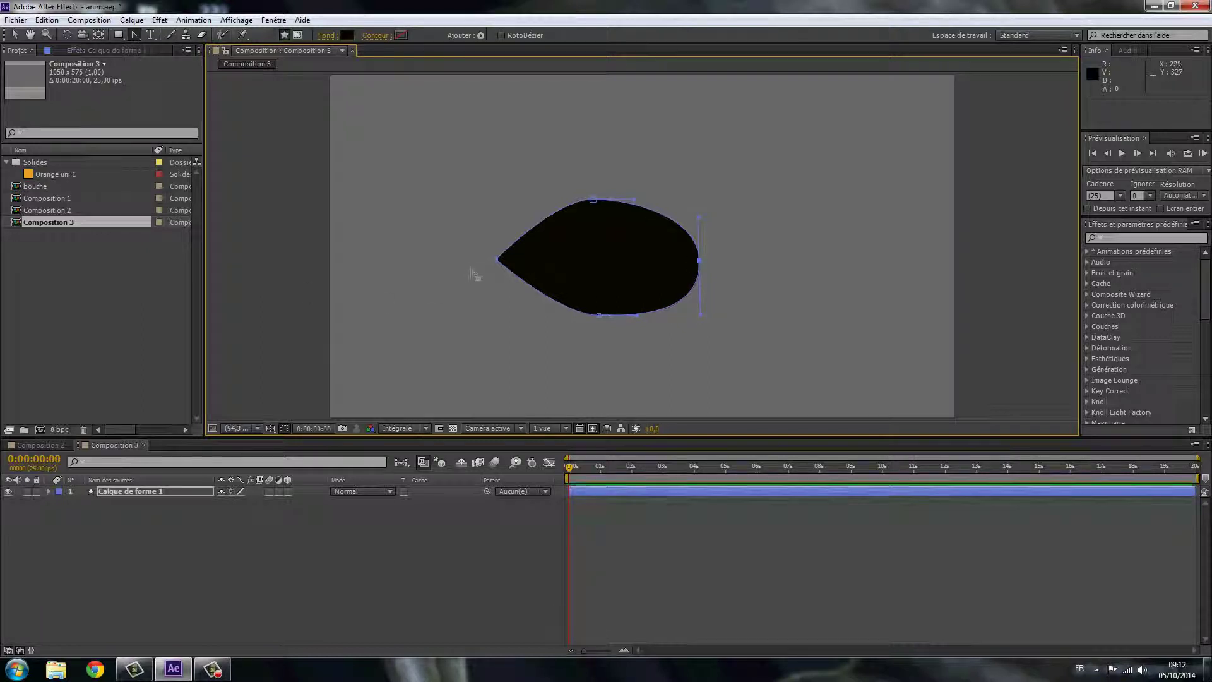
drag(499, 259, 496, 228)
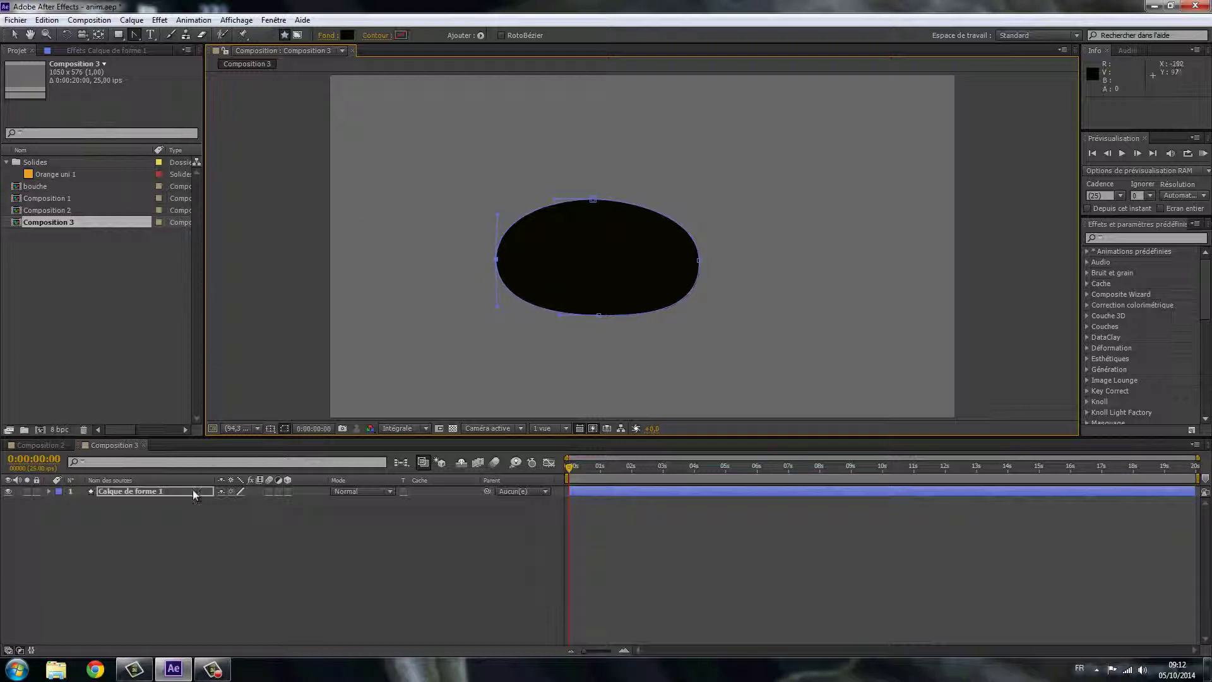
Rename the shape layer to 'bouche'.
click(111, 491)
right_click(119, 494)
click(153, 482)
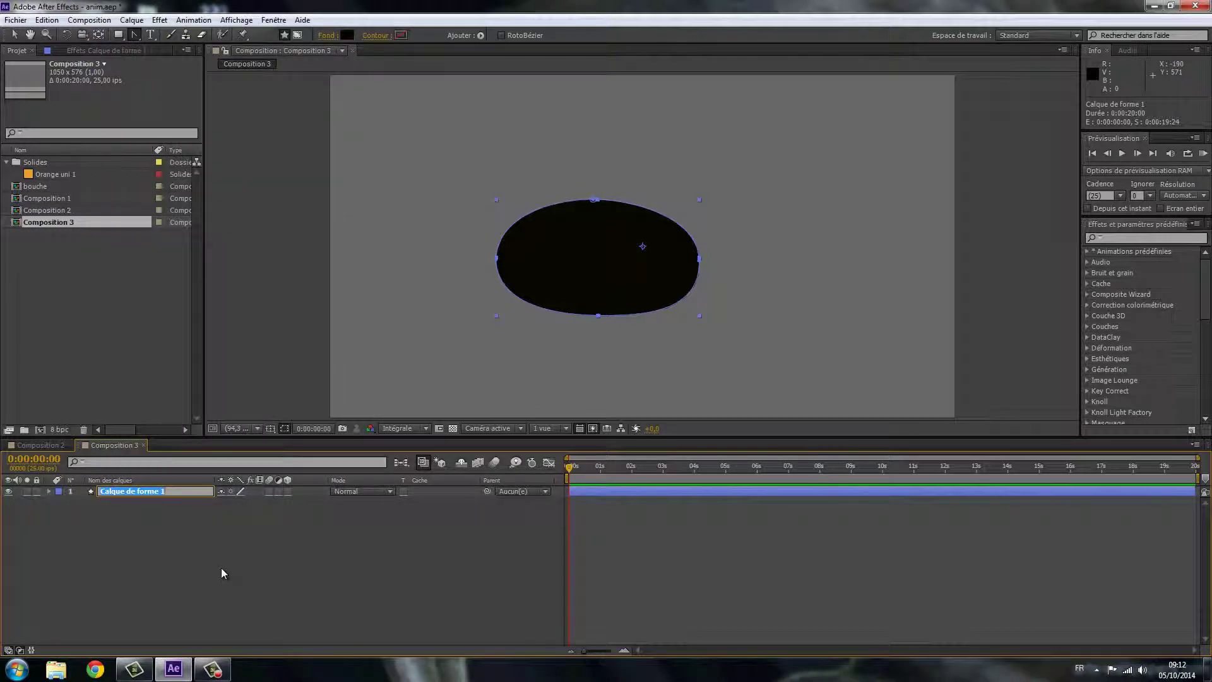
text(bouche)
click(50, 492)
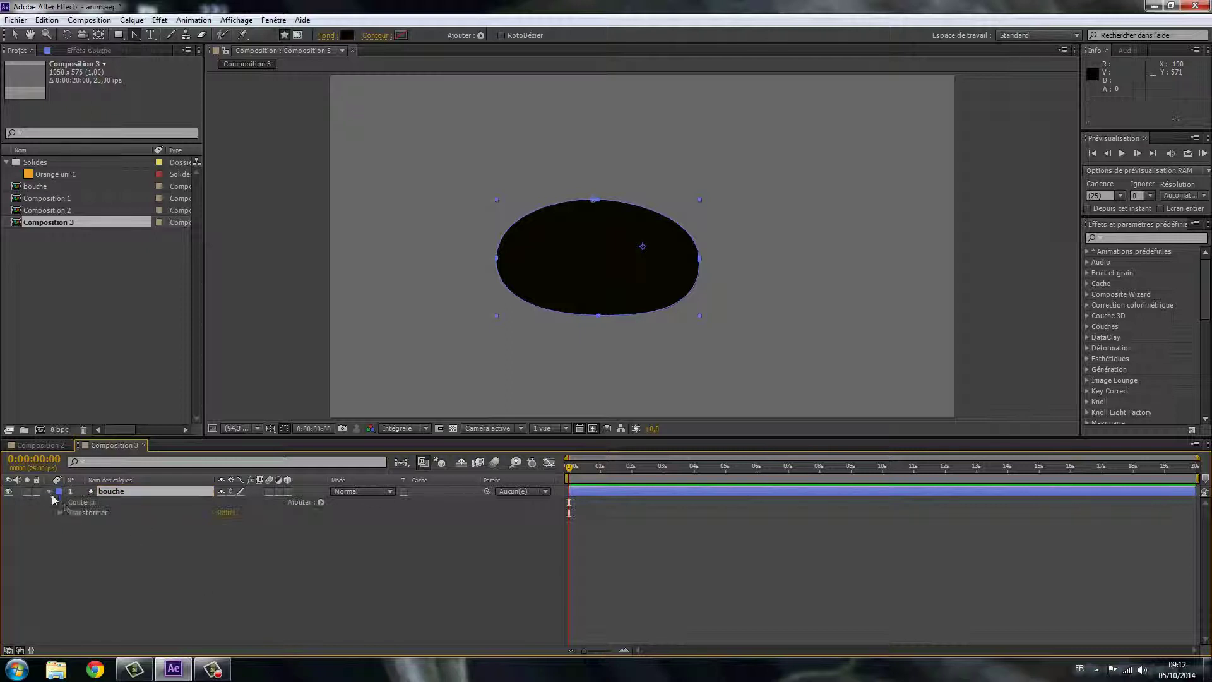
Reveal Contenu > Forme 1 > Tracé 1 and set a first path keyframe at frame zero.
click(60, 502)
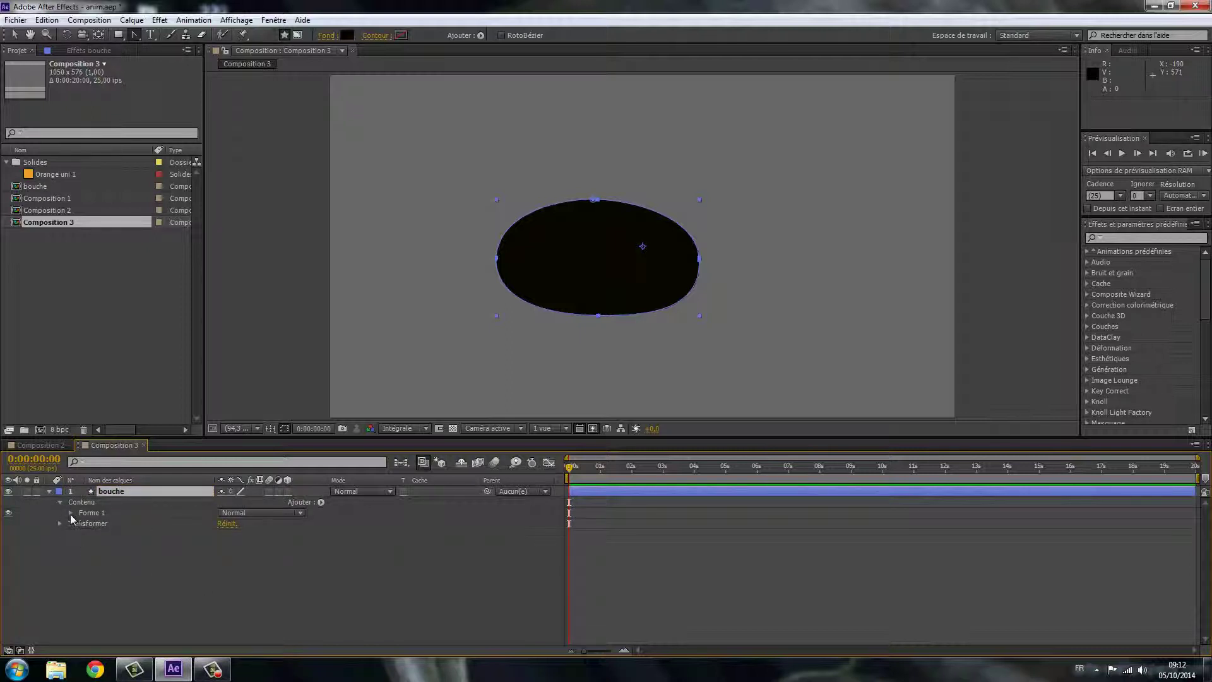
click(71, 514)
click(82, 524)
click(103, 534)
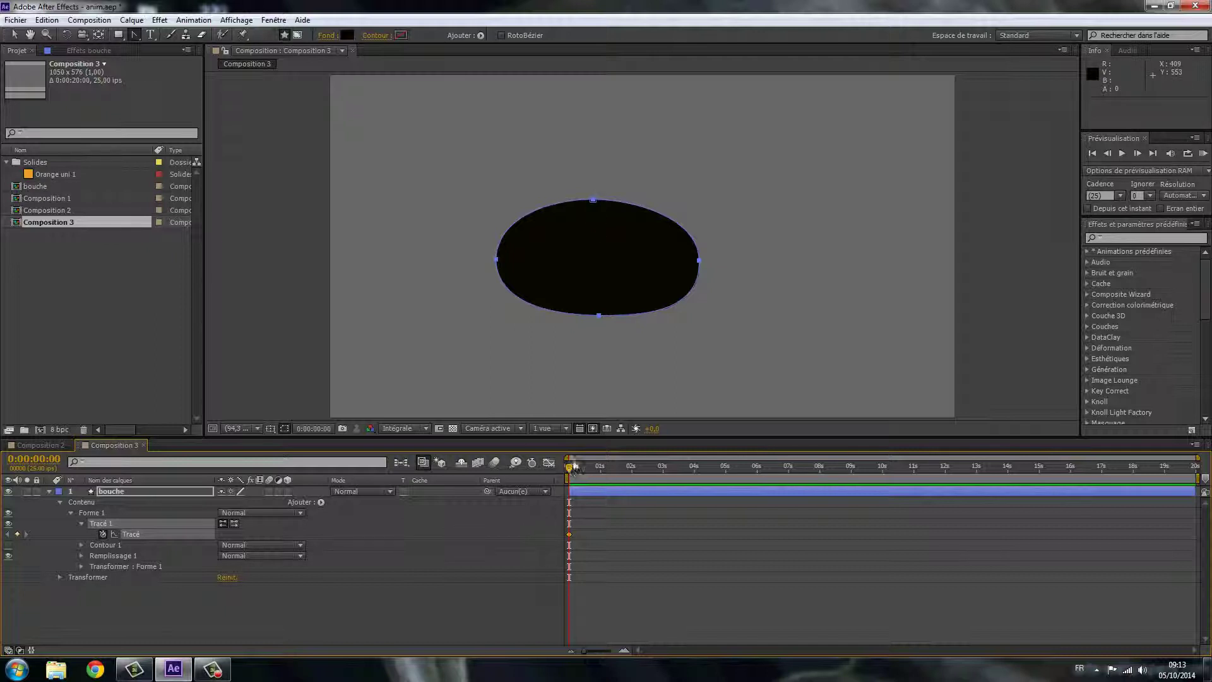
Around one second, flatten the oval's top and pinch its bottom, adding a path keyframe.
drag(572, 466, 600, 469)
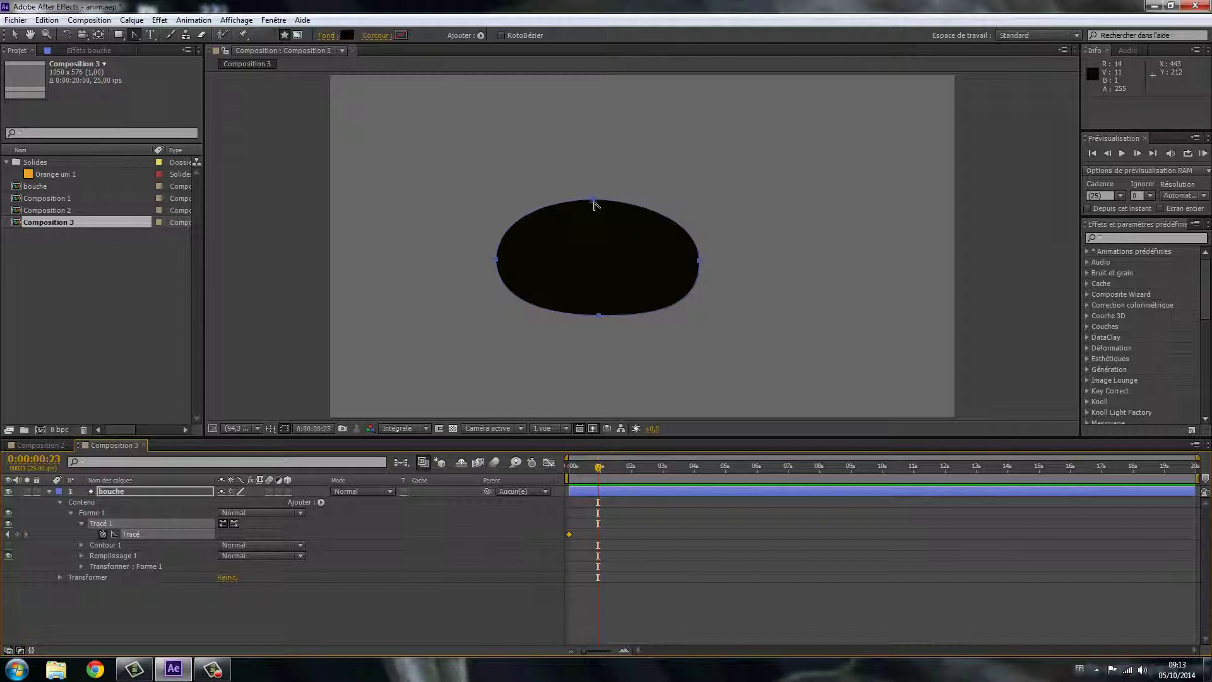
drag(596, 204, 589, 205)
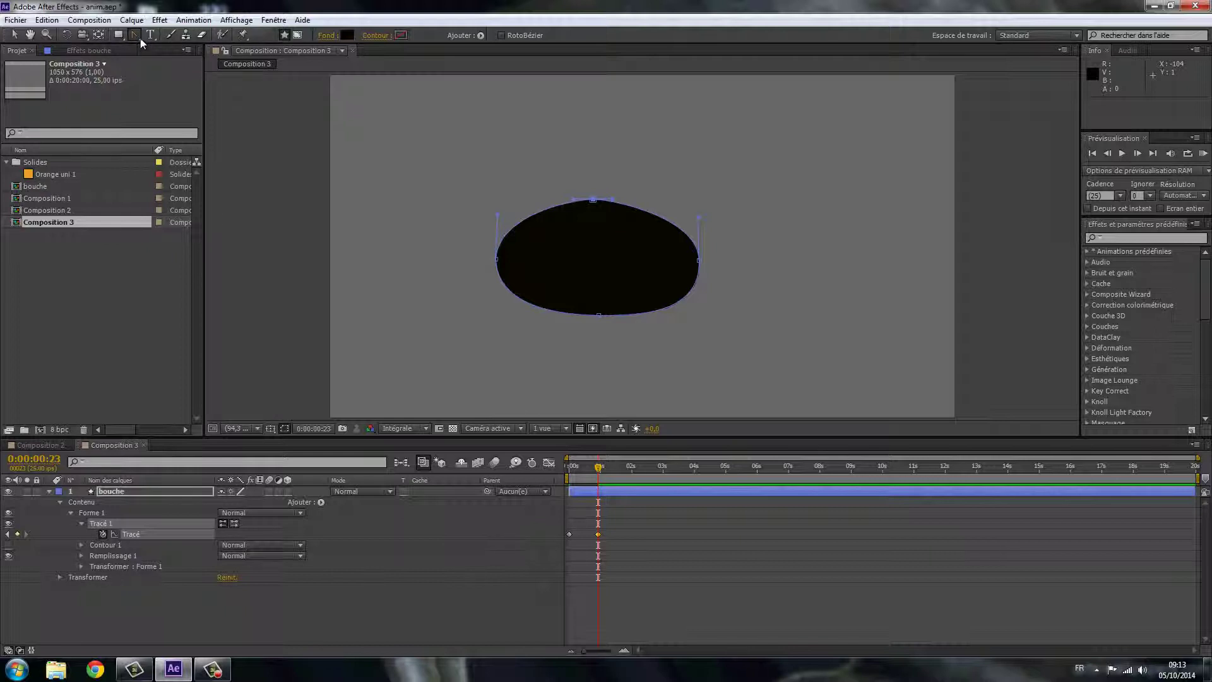
drag(137, 38, 190, 59)
drag(596, 203, 595, 235)
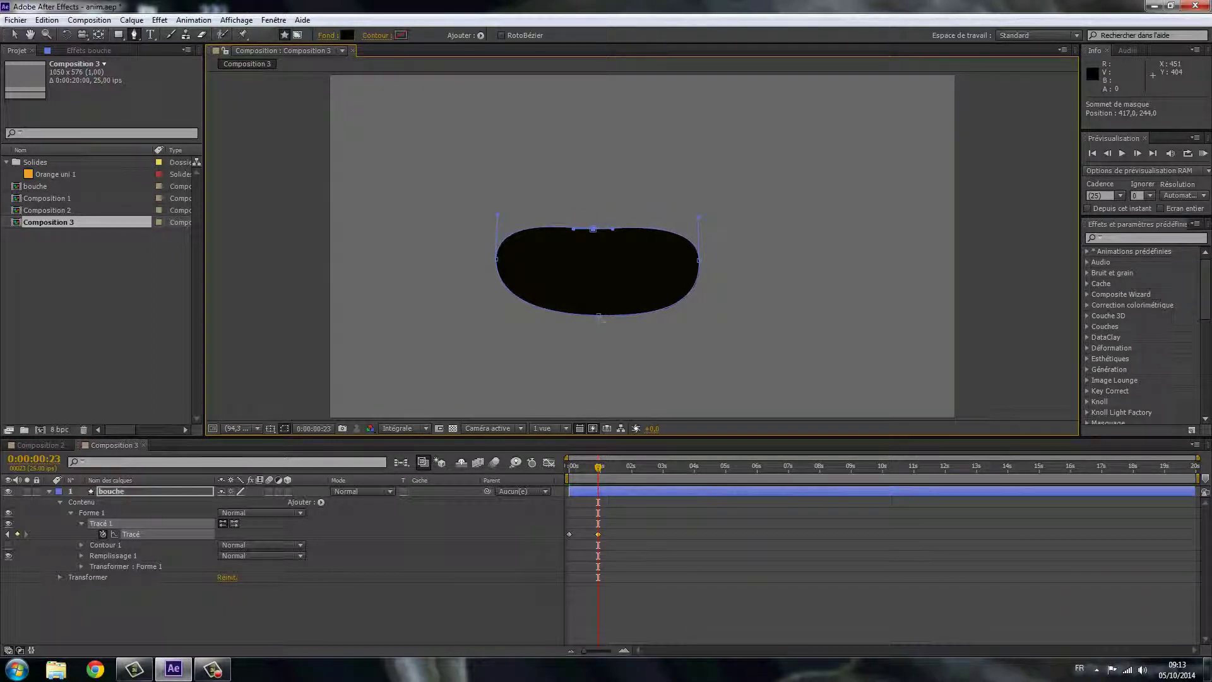
drag(599, 314, 598, 273)
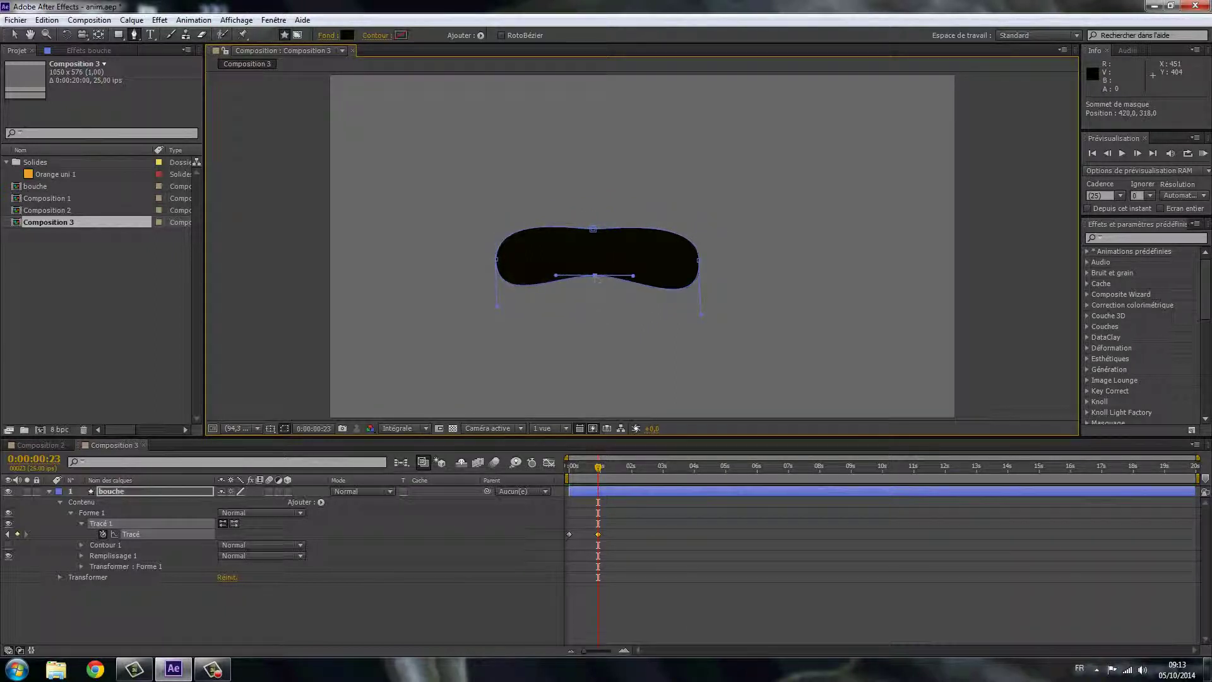
At a later frame, lift the top, sides and bottom into a curved arch.
drag(598, 466, 621, 471)
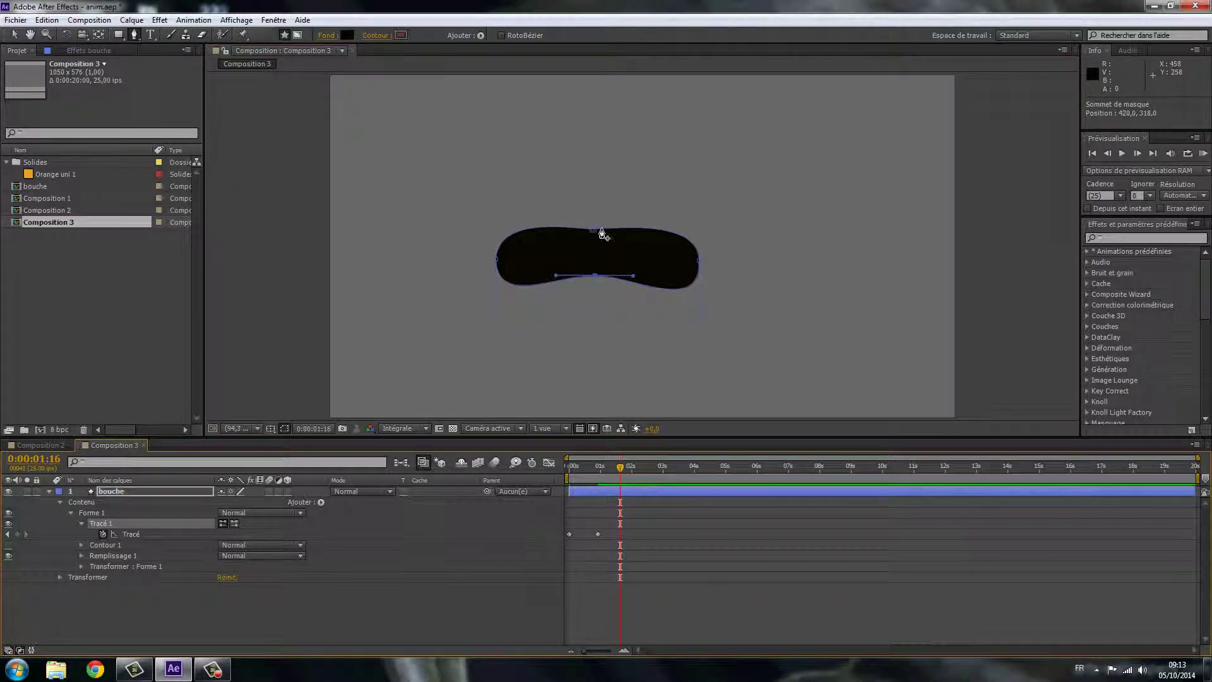
drag(603, 234, 599, 195)
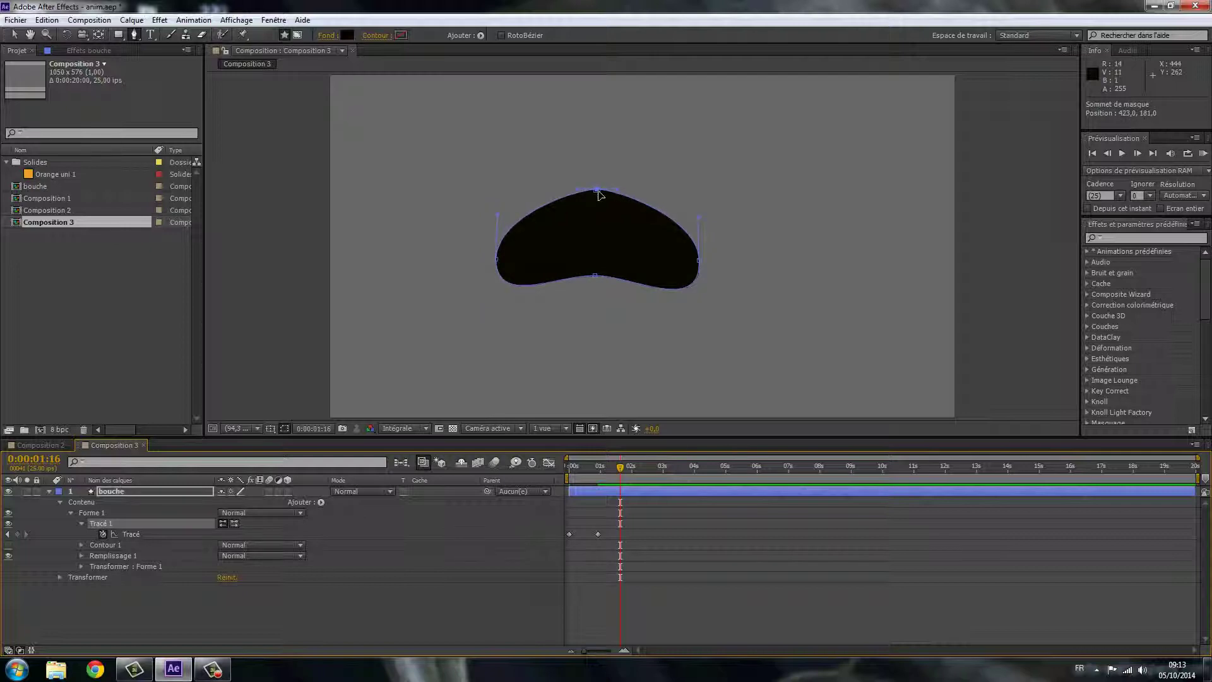
drag(698, 267, 709, 237)
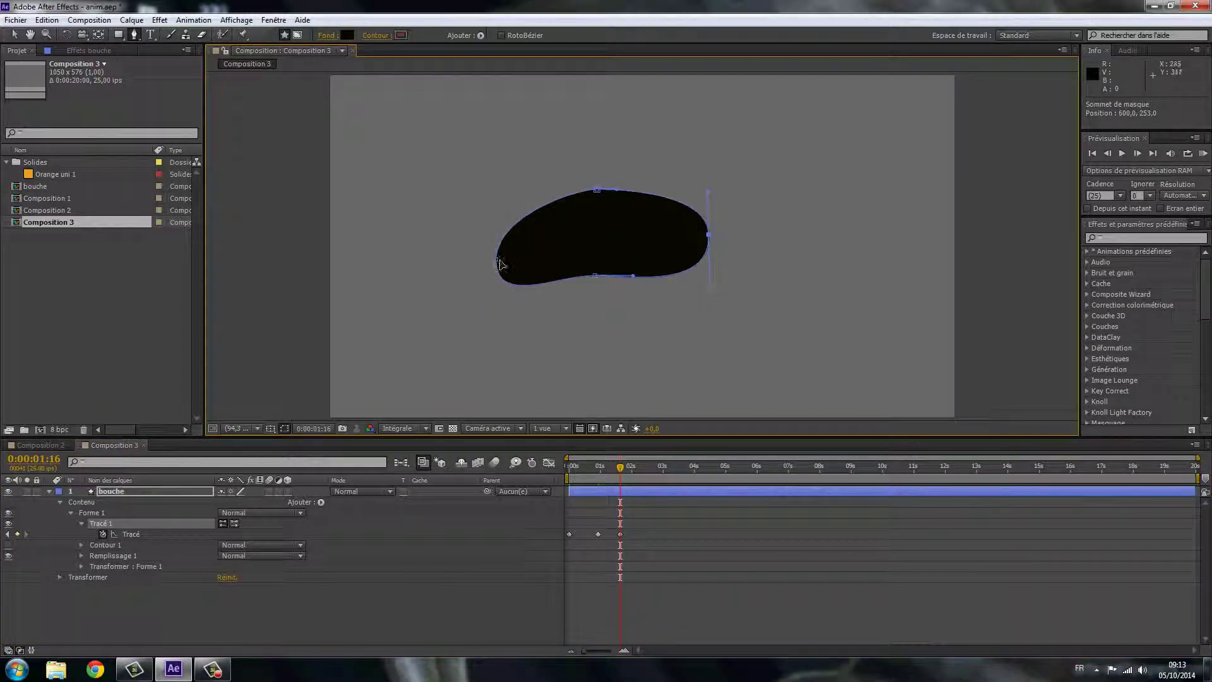
drag(498, 263, 491, 236)
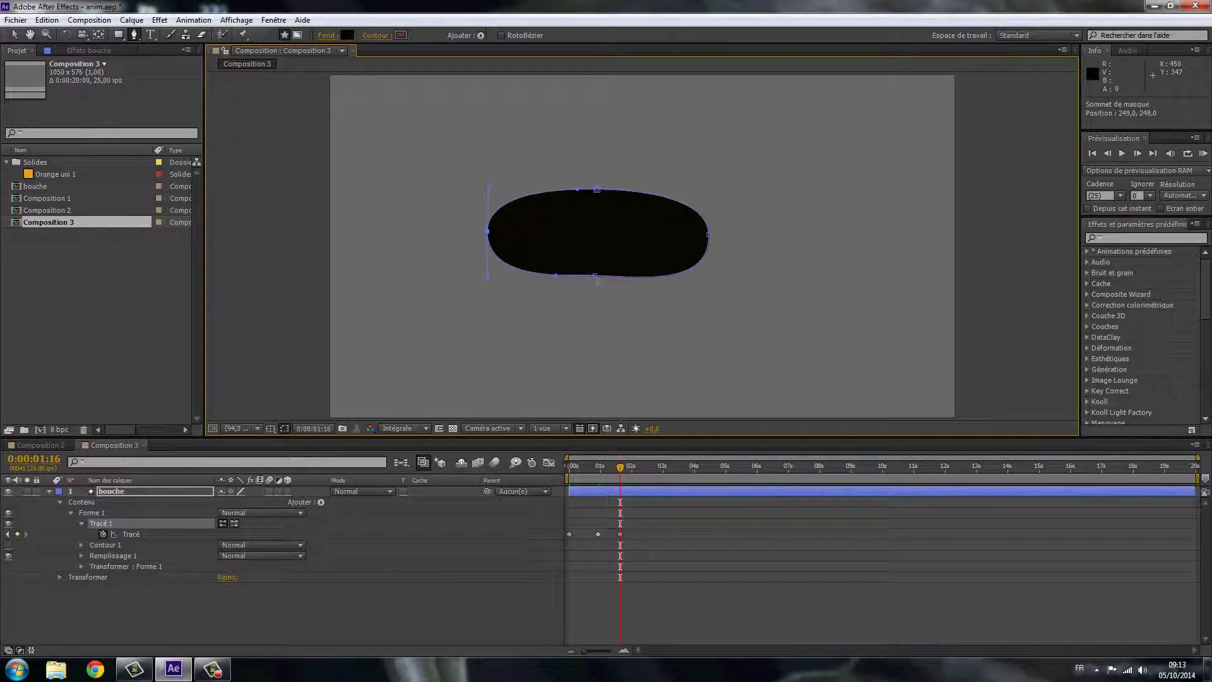
drag(594, 277, 593, 238)
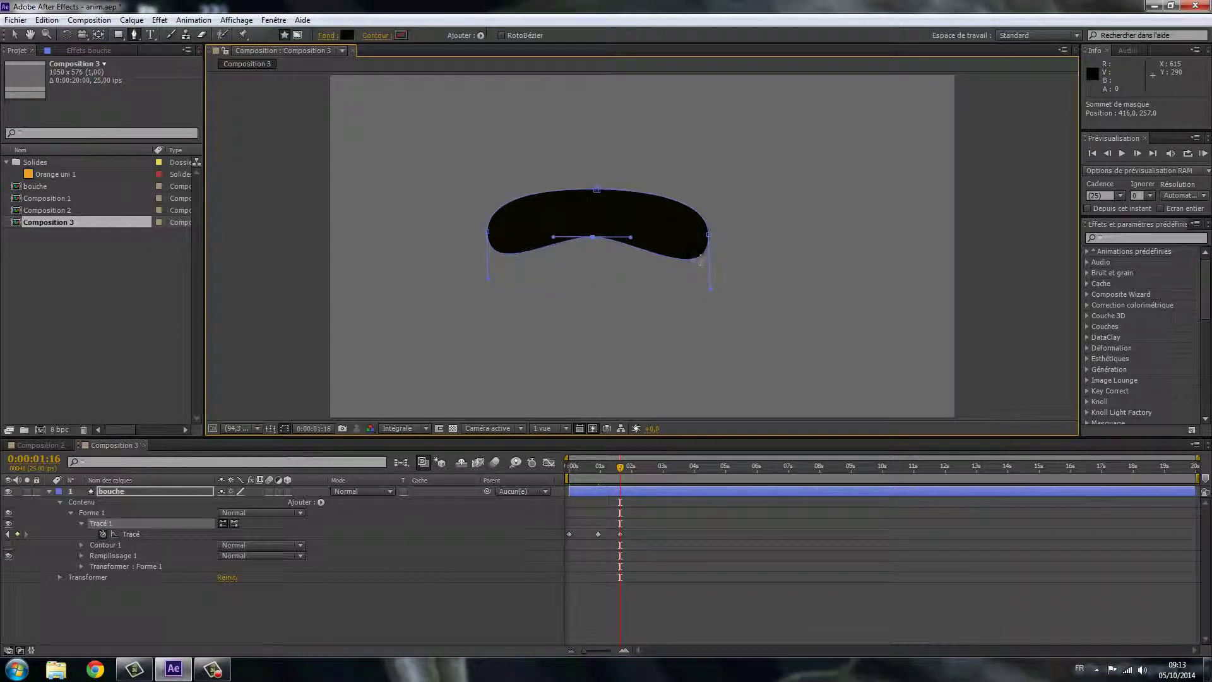
Refine the arch's right-side curvature and undo the accidentally added Forme 2 path.
mouse_move(711, 288)
mouse_down()
mouse_move(698, 292)
mouse_move(708, 283)
mouse_move(715, 300)
mouse_up()
drag(706, 197, 707, 187)
click(572, 201)
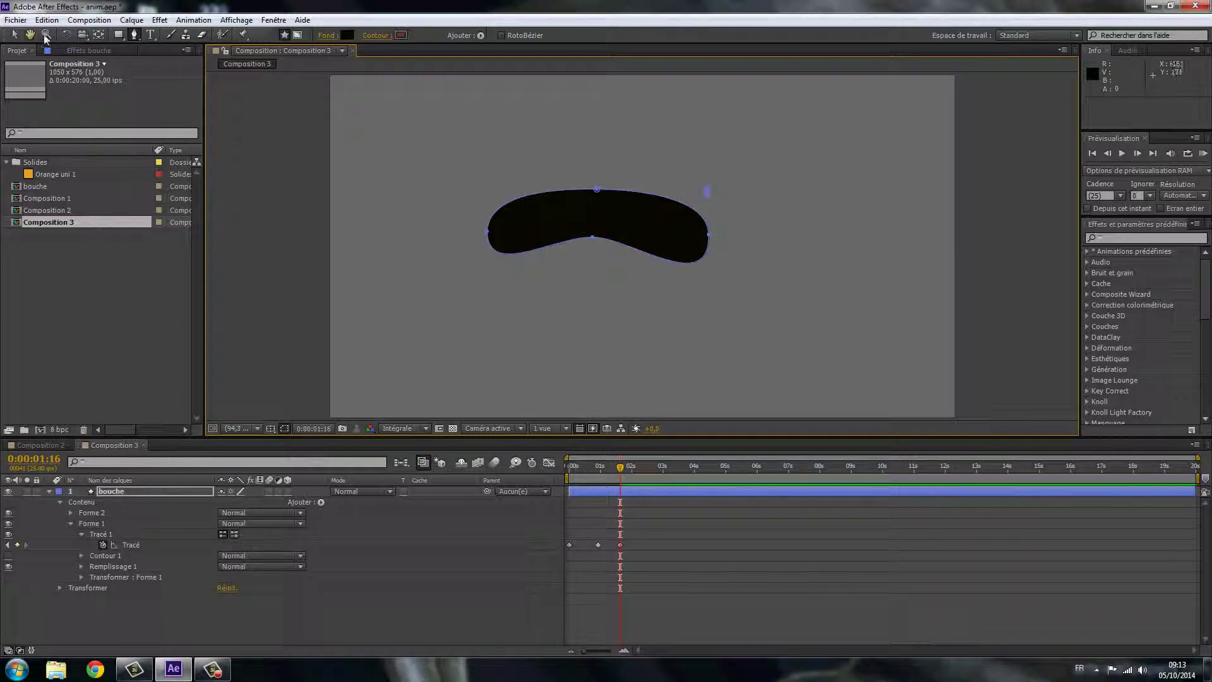
click(48, 20)
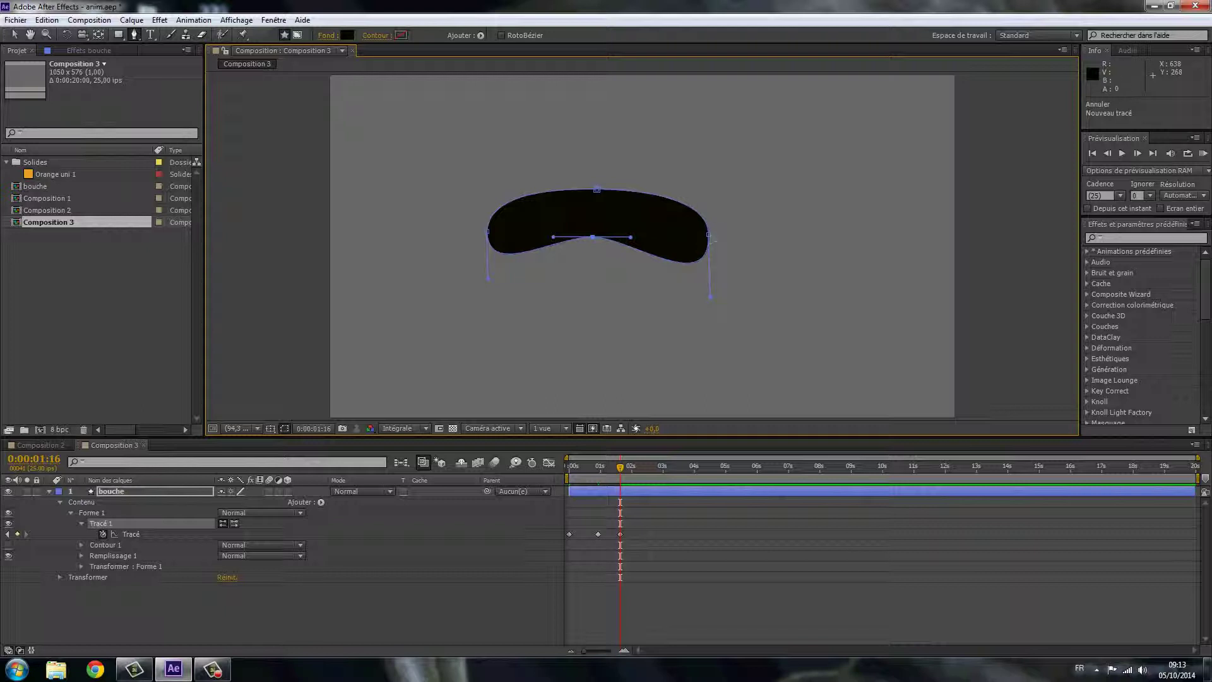
At 2:18 open the mouth wide with a dipped top, dropped bottom and extended right lobe.
drag(630, 240, 706, 241)
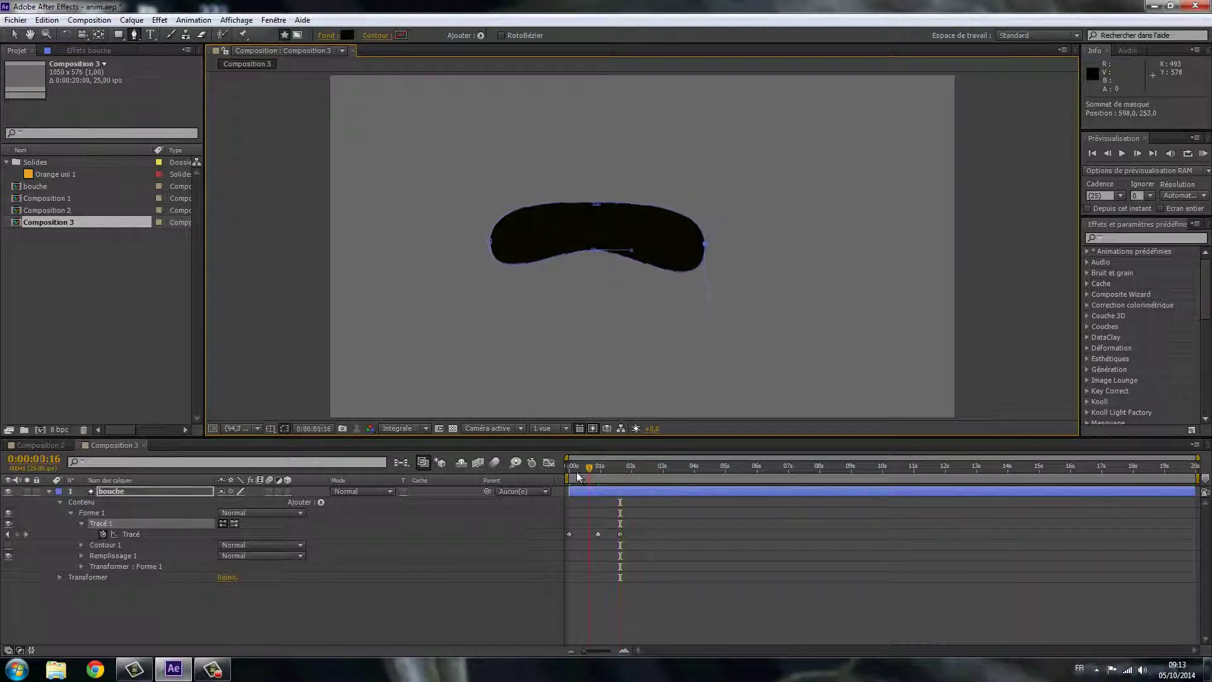
mouse_move(619, 467)
mouse_down()
mouse_move(611, 474)
mouse_move(654, 472)
mouse_up()
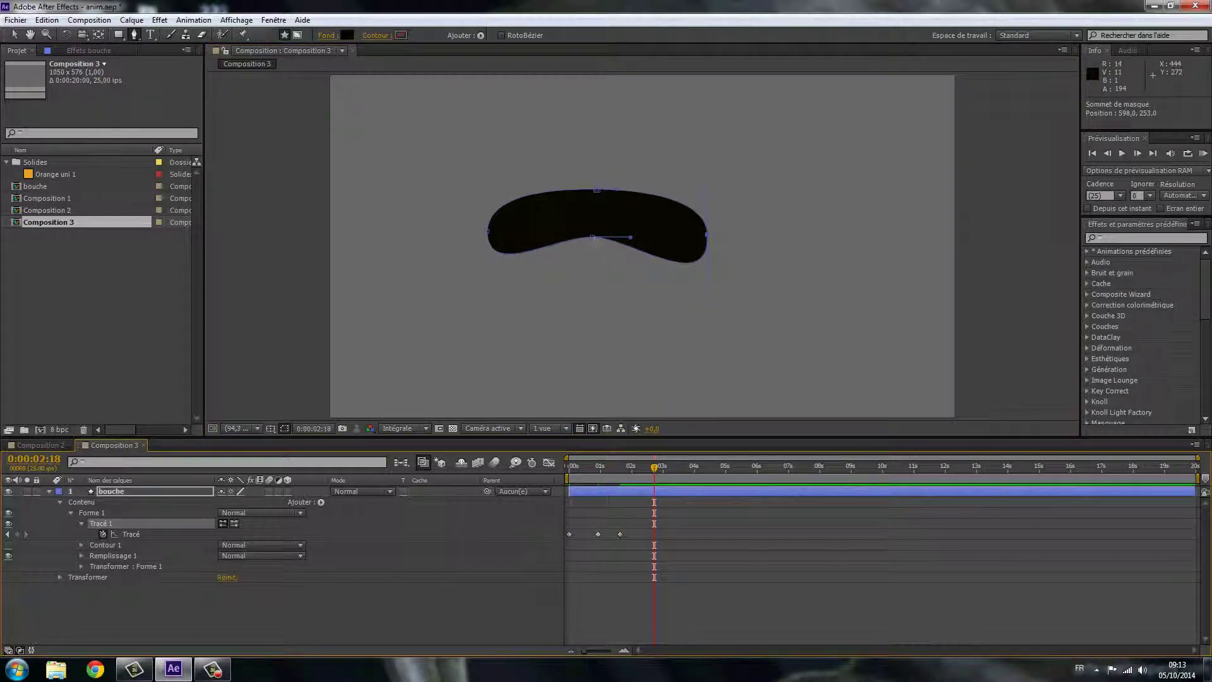
drag(593, 237, 593, 326)
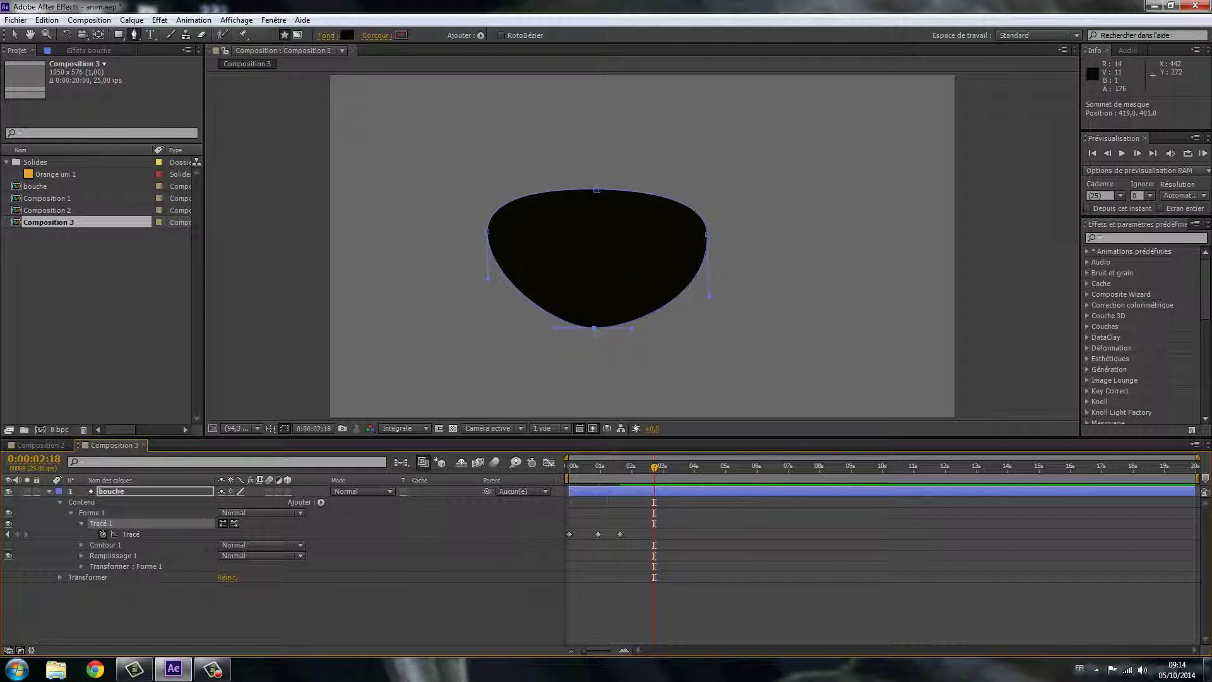
drag(596, 192, 599, 256)
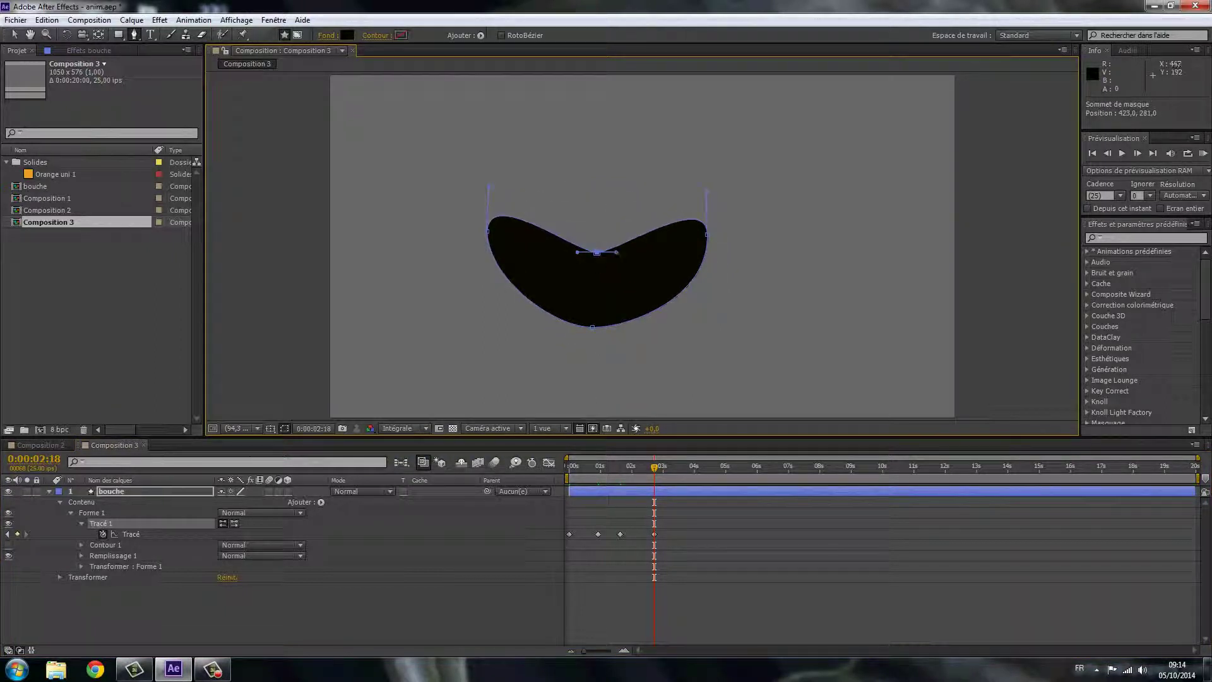
drag(708, 239, 721, 231)
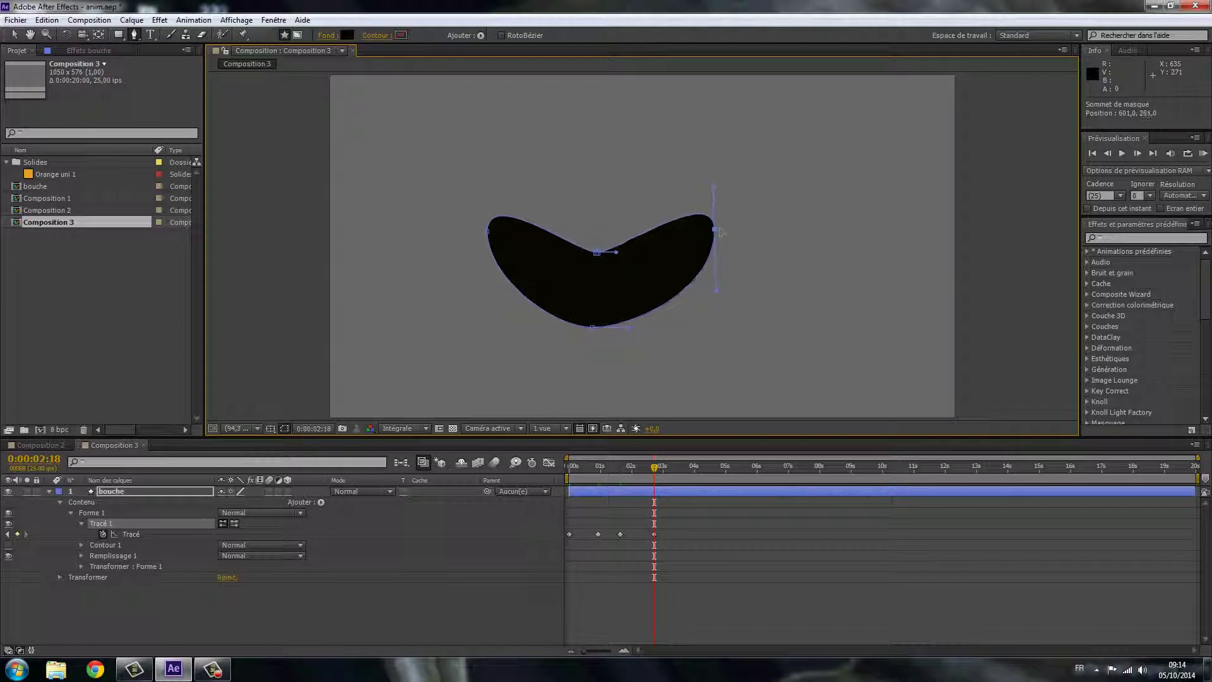
click(489, 235)
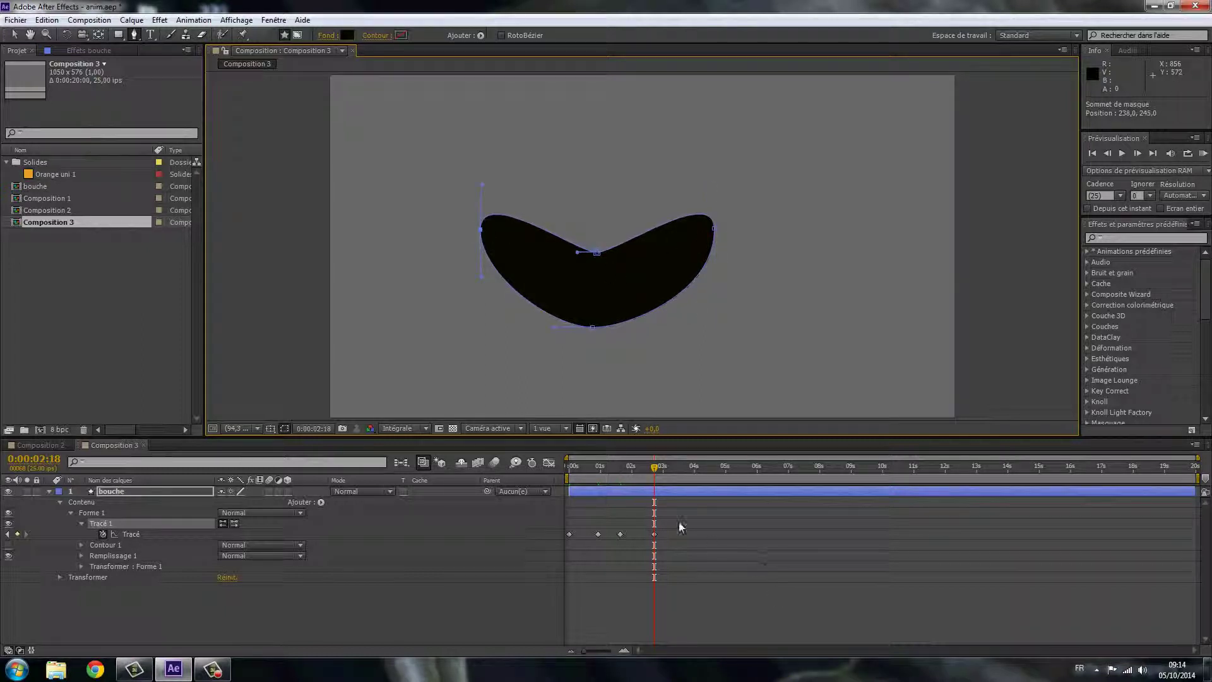
Preview the mouth animation with Space, then collapse the bouche layer.
click(627, 535)
drag(652, 472, 664, 470)
key(space)
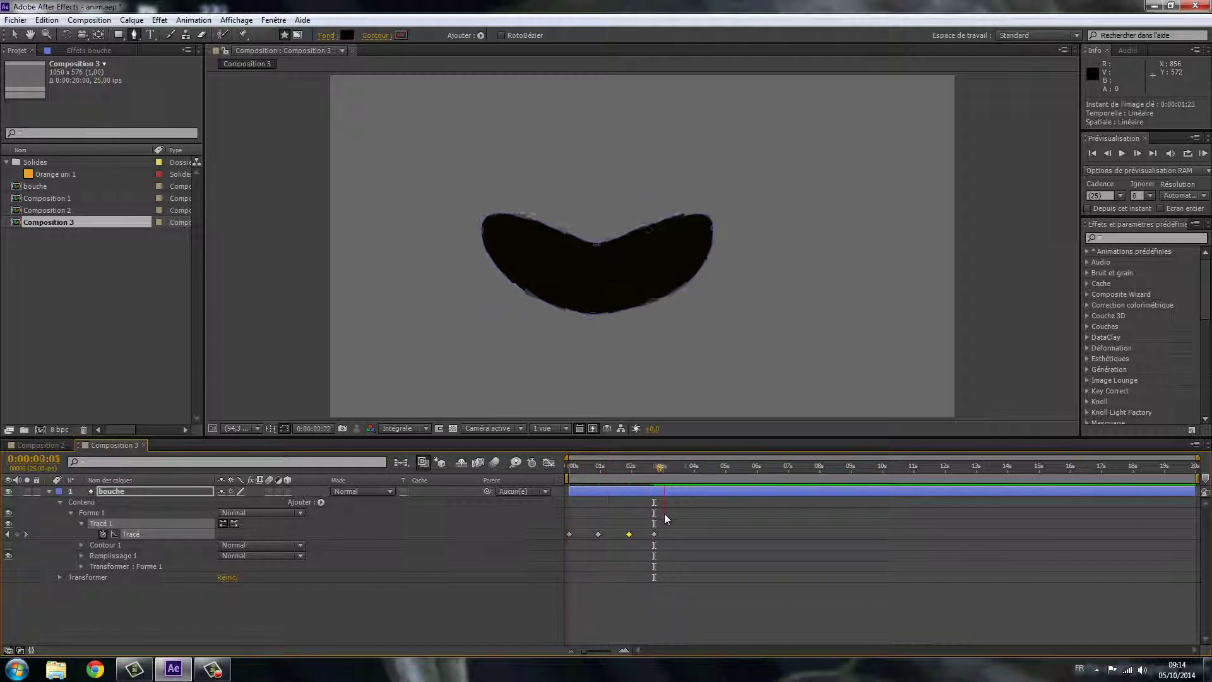
key(space)
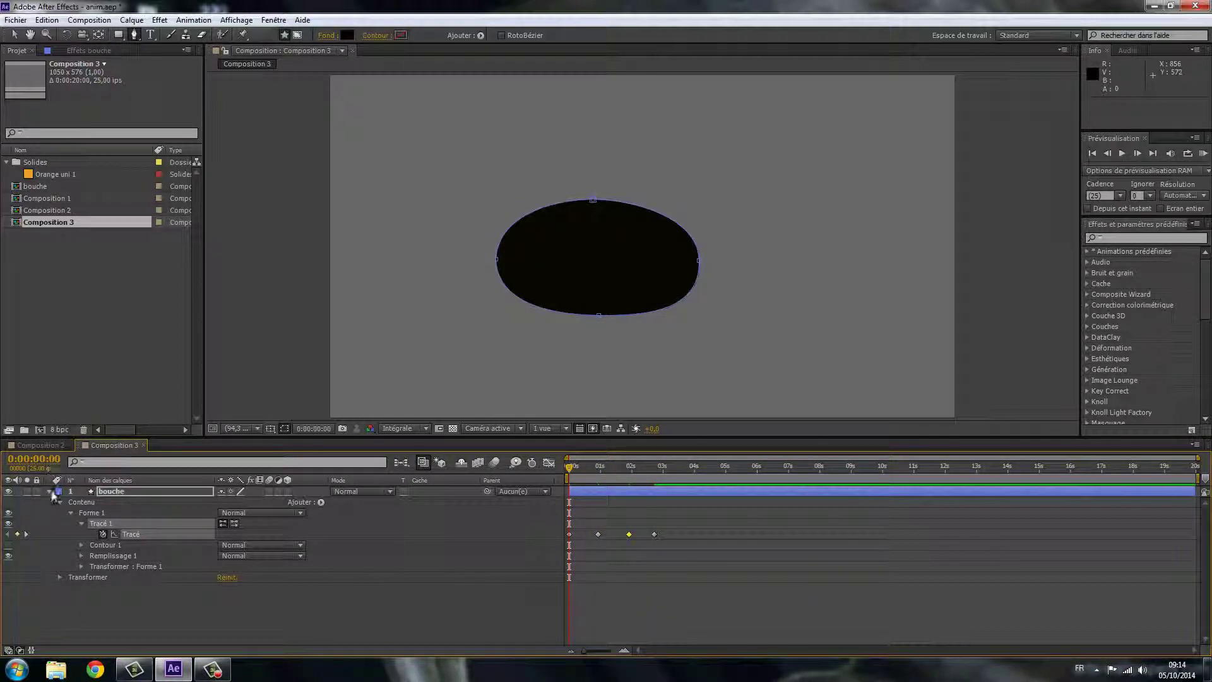
click(46, 490)
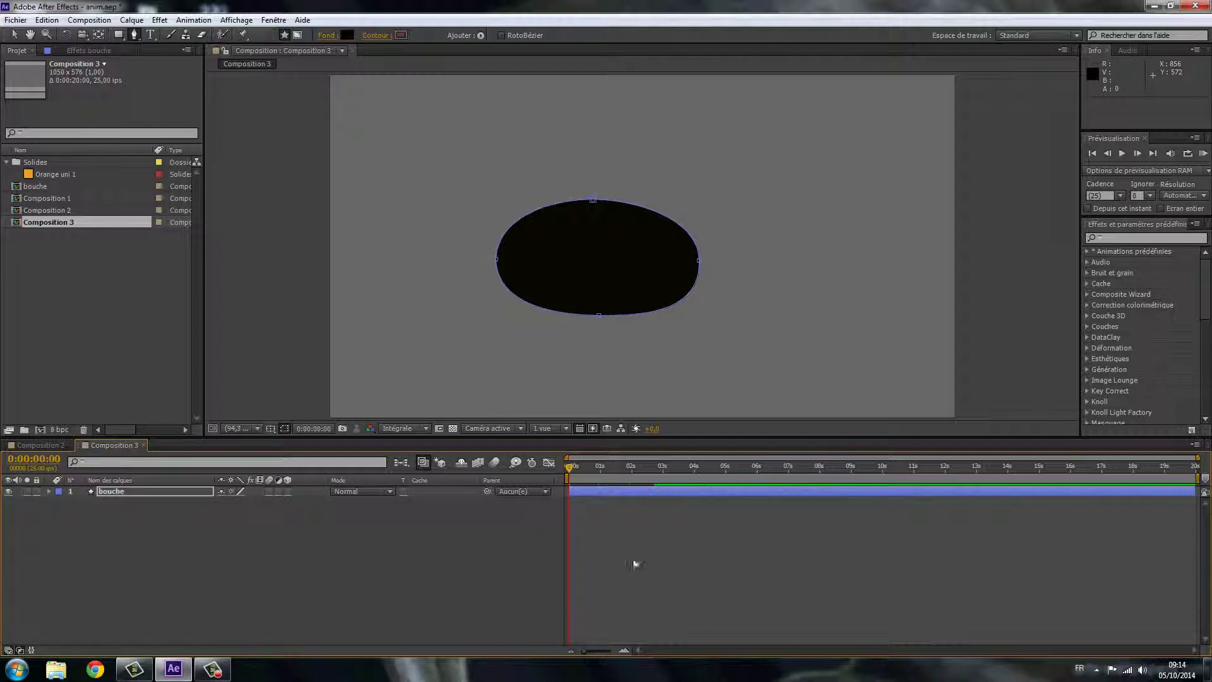
Deselect the mouth and set the Fond fill colour for new shapes to white.
click(299, 595)
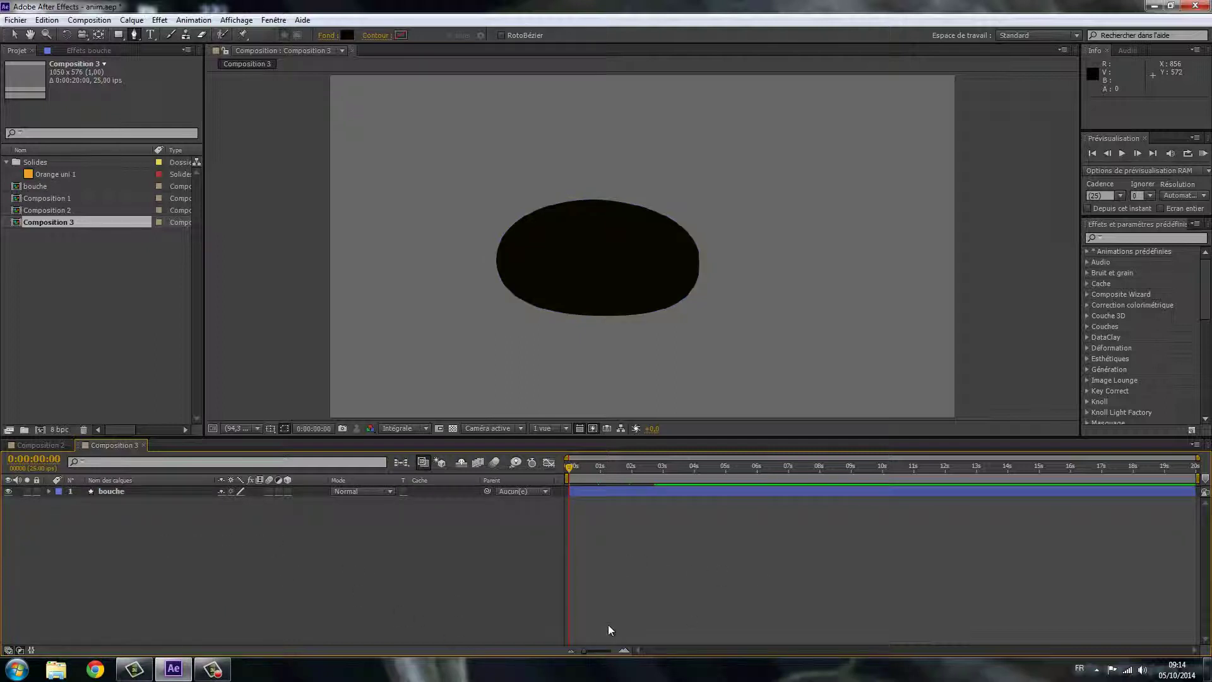
click(349, 37)
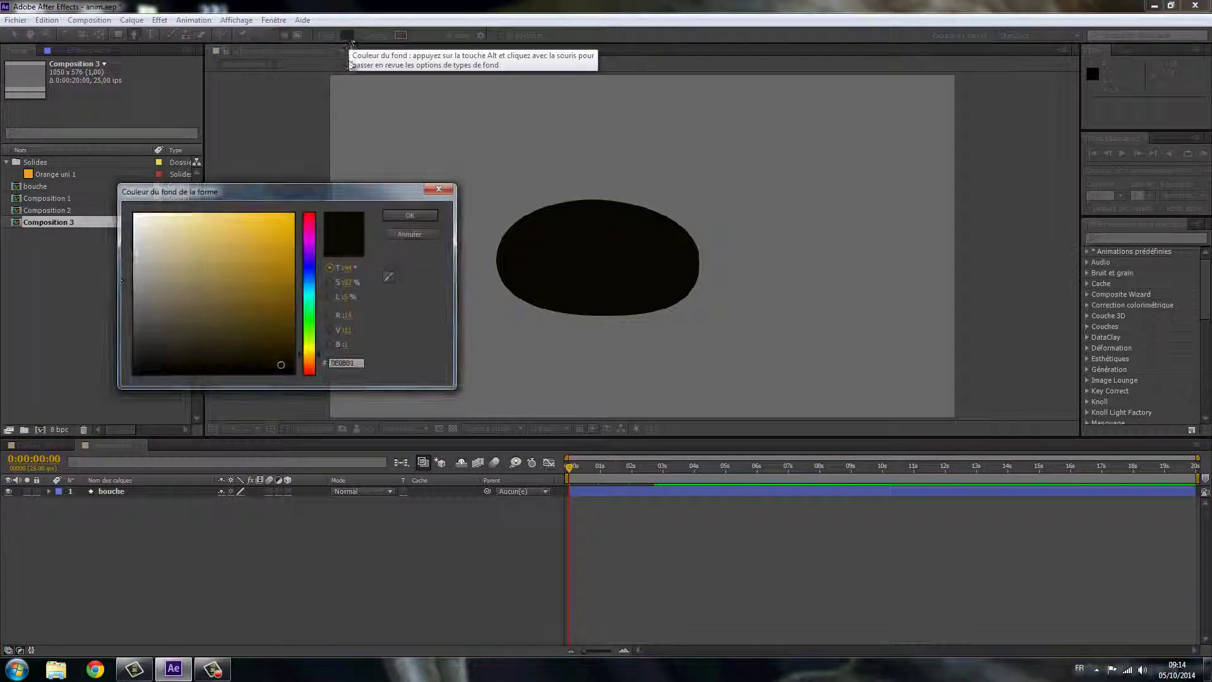
click(135, 217)
click(409, 216)
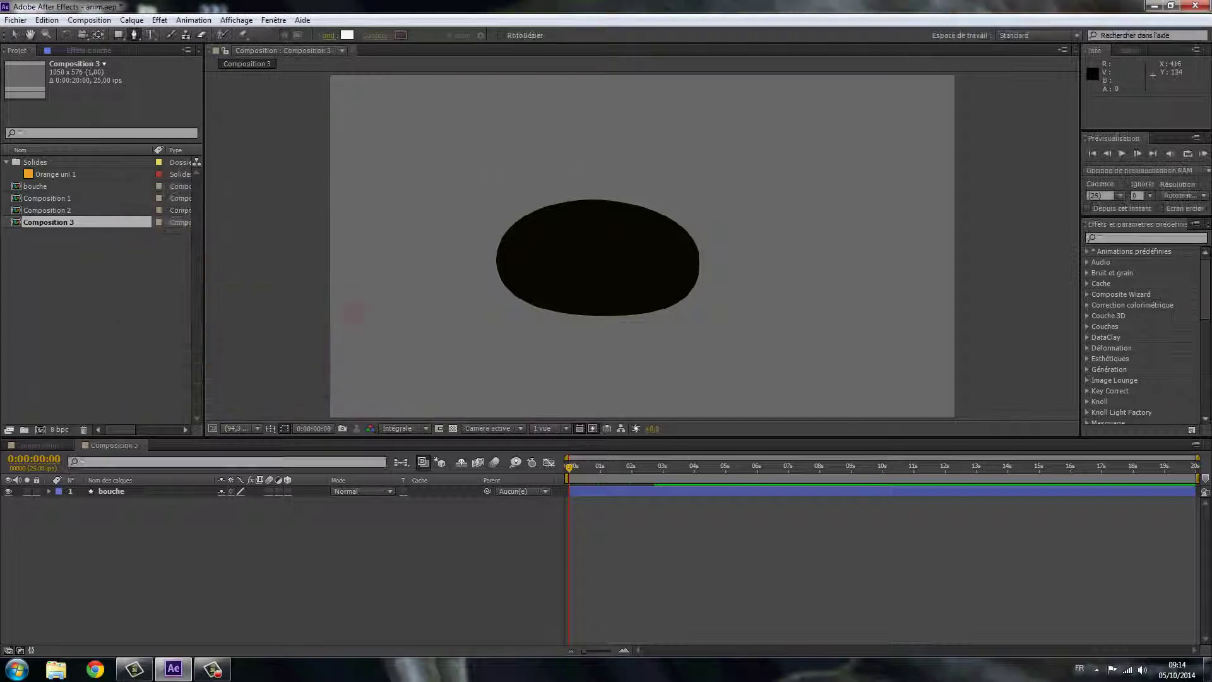
Draw a white upper-teeth rectangle across the mouth's top and straighten its edges.
click(500, 180)
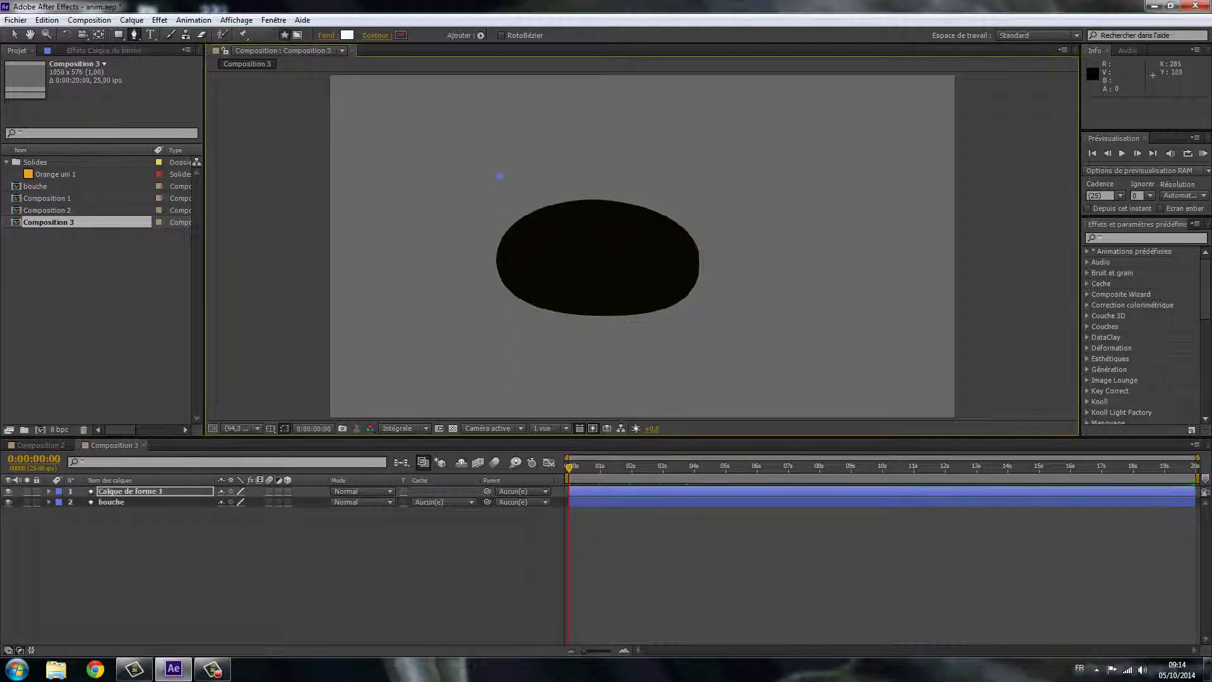
click(503, 252)
click(688, 255)
click(678, 172)
click(504, 182)
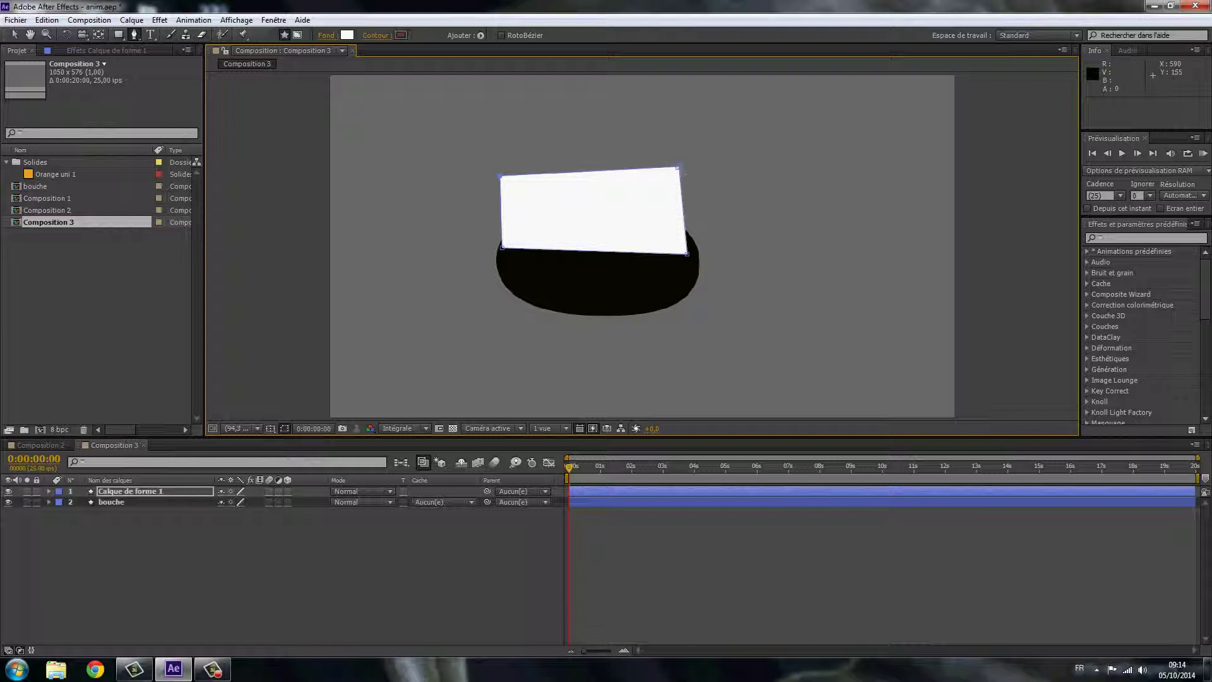
drag(679, 171, 679, 183)
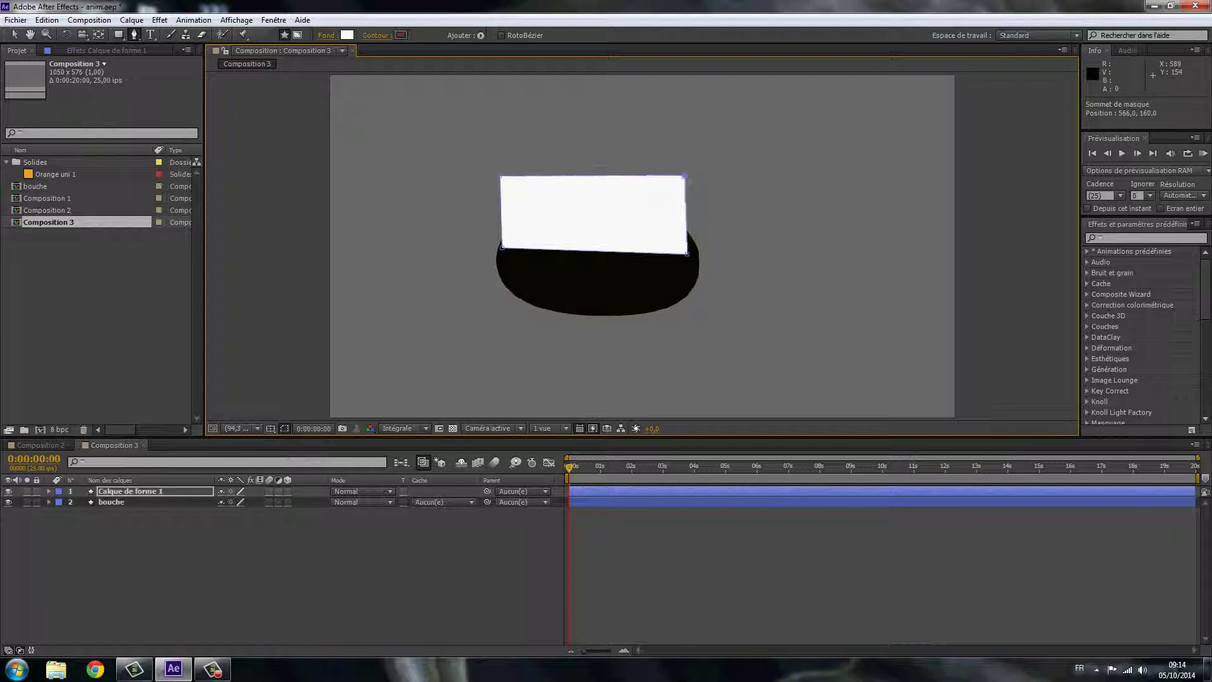
drag(502, 179, 501, 176)
drag(684, 254, 681, 249)
drag(505, 252, 500, 250)
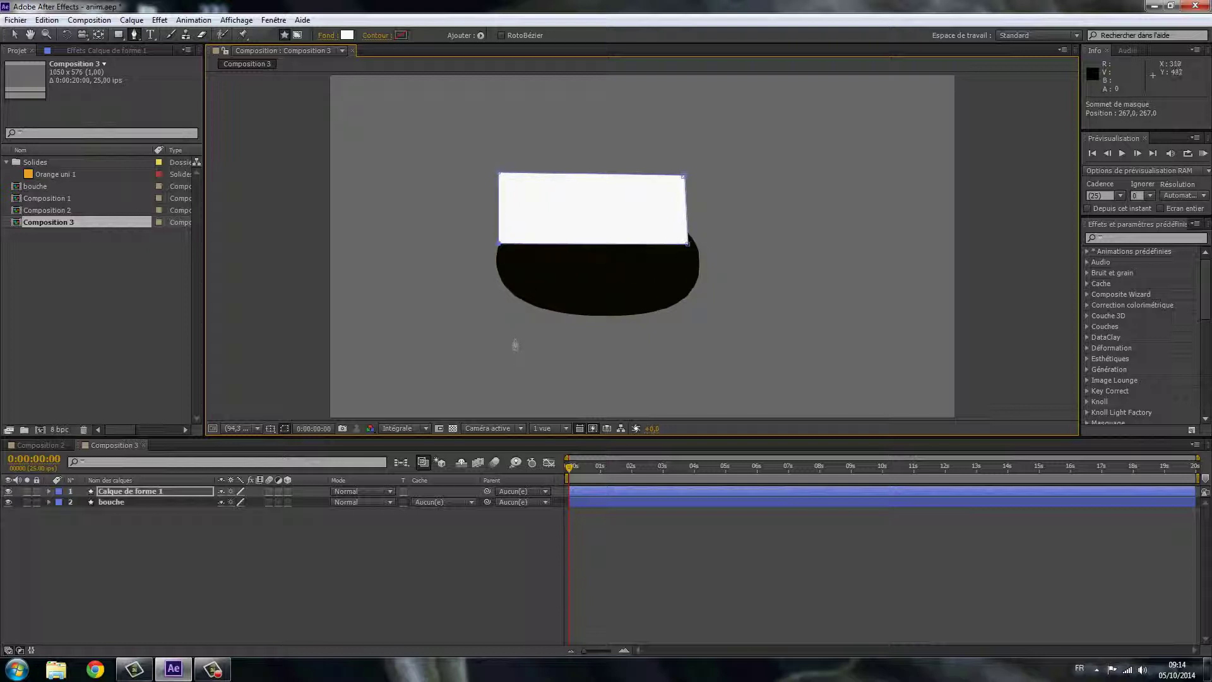
Draw a second white lower-teeth rectangle below and square up both rectangles' corners.
click(507, 285)
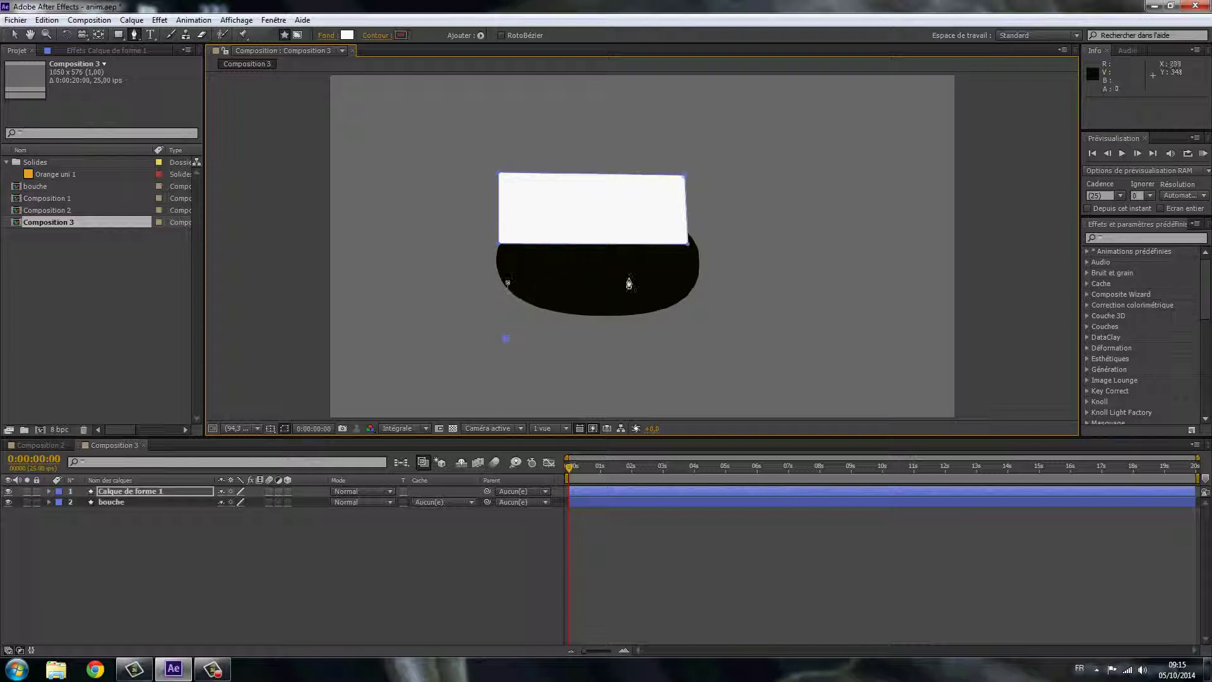
click(685, 284)
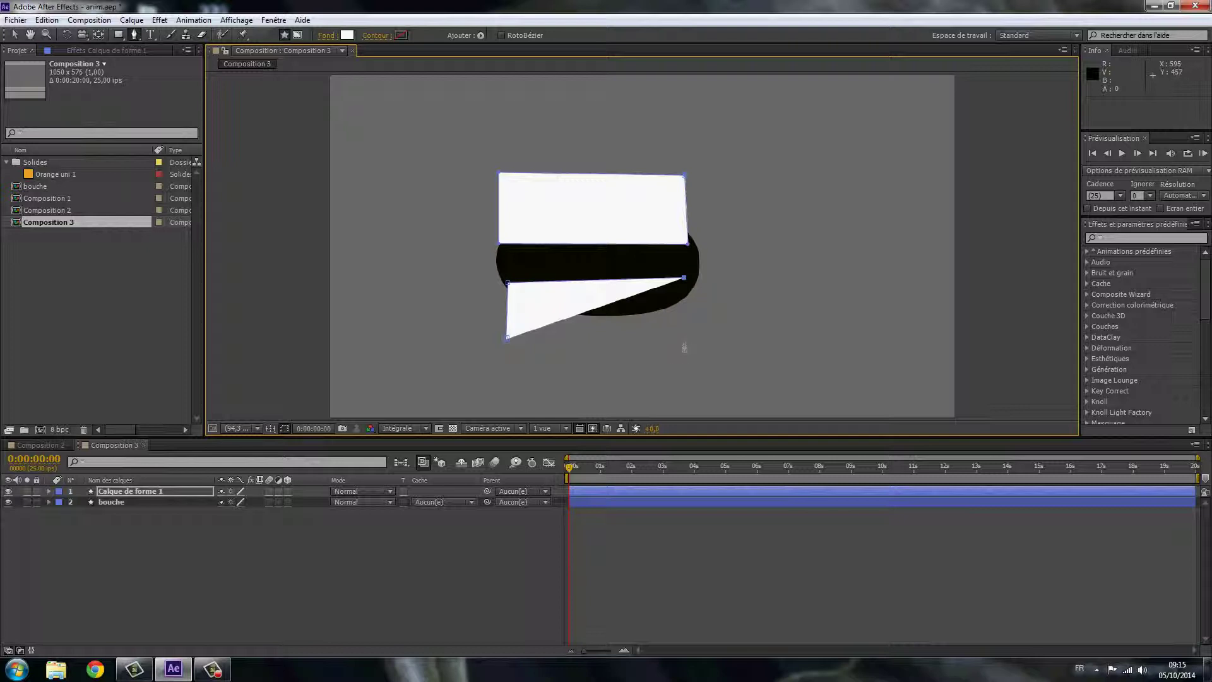
click(683, 280)
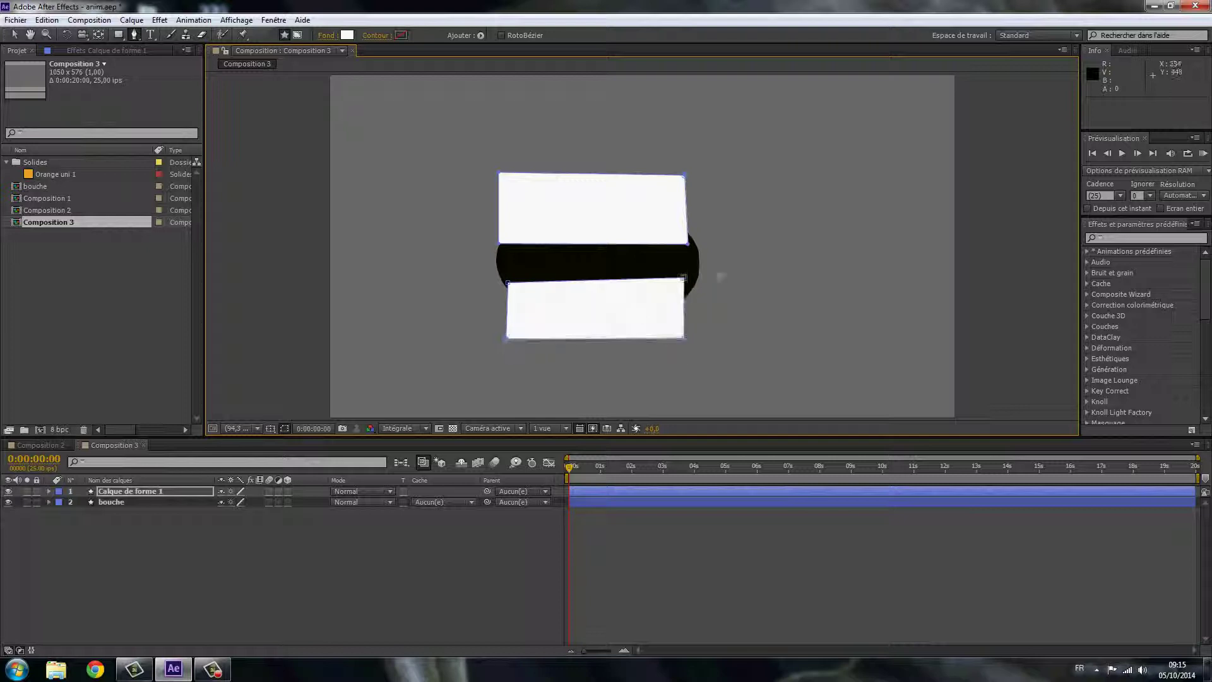
drag(685, 281, 687, 285)
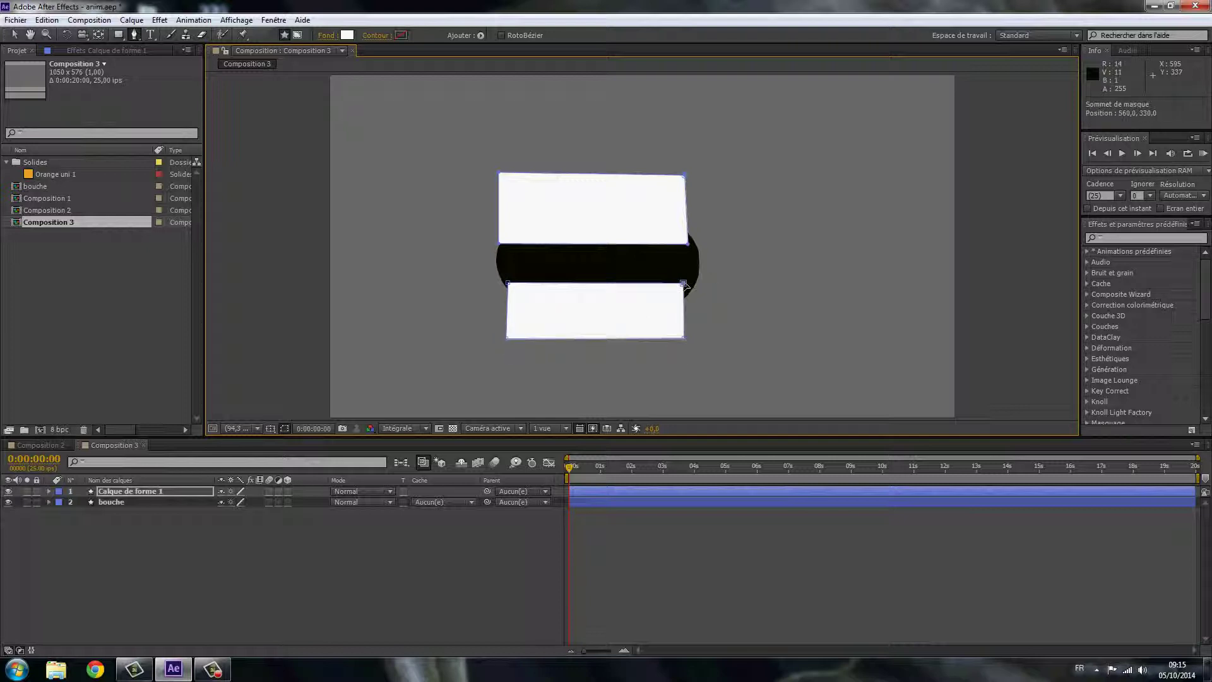
drag(684, 178, 688, 174)
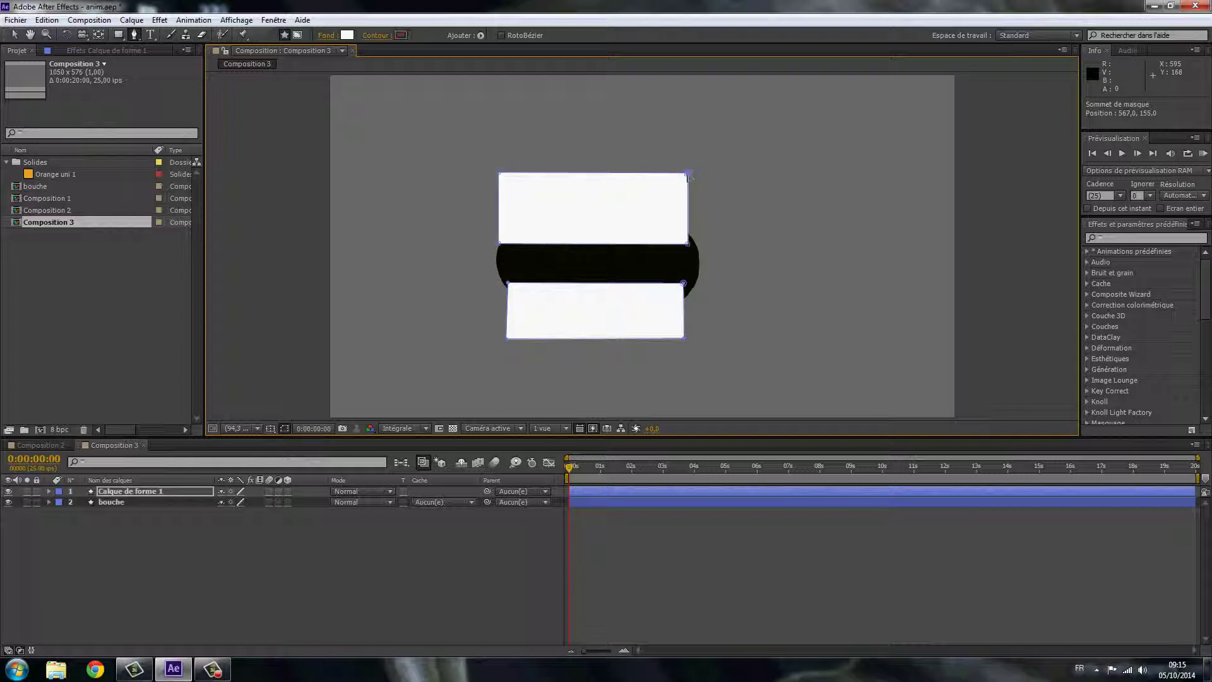
Rename the teeth layer to 'dents' and scrub the animation back to frame zero.
right_click(128, 492)
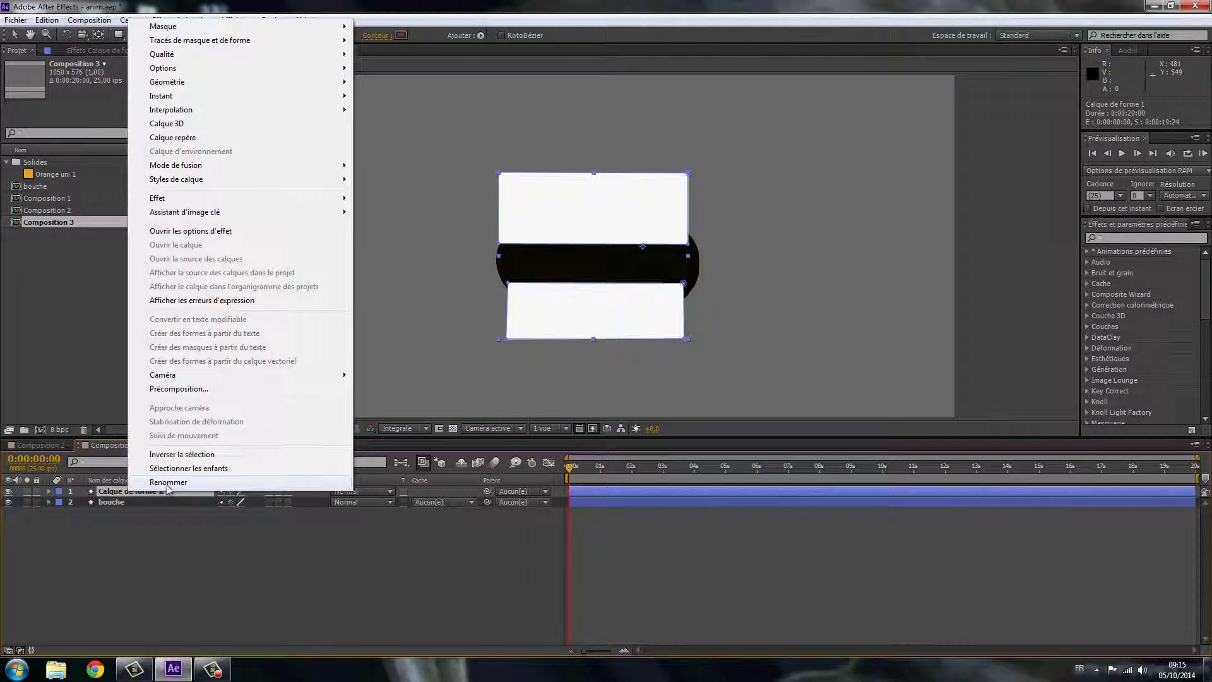
click(167, 483)
text(de)
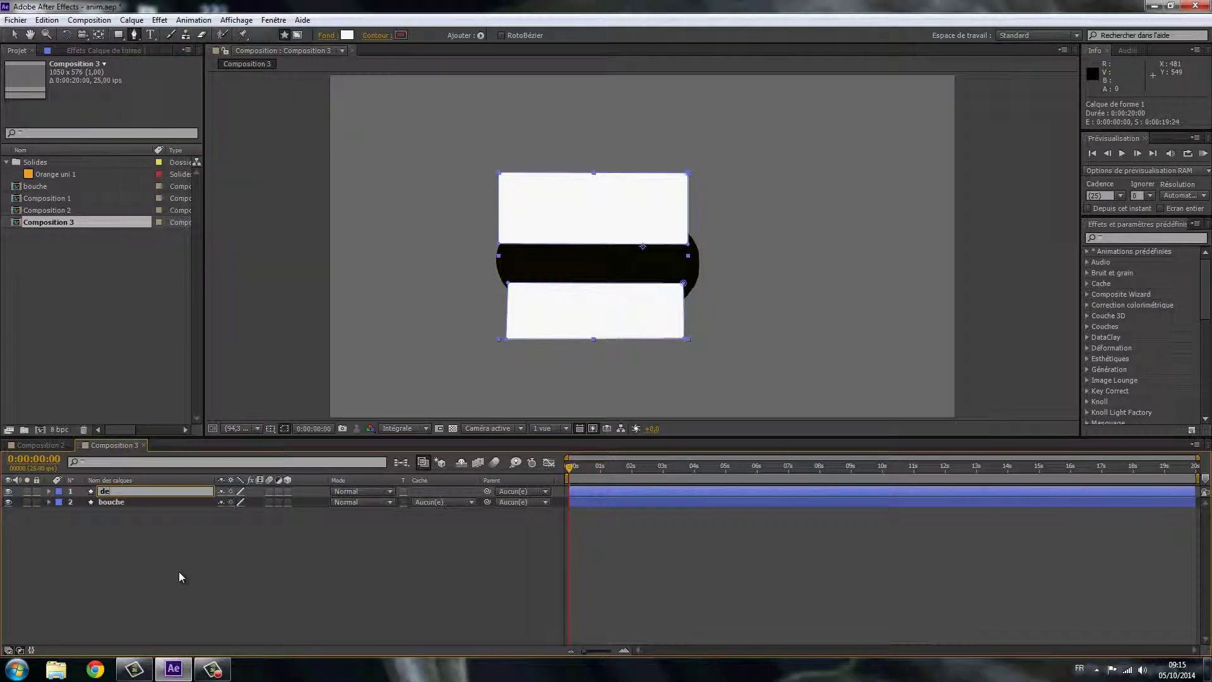
text(nts)
click(158, 562)
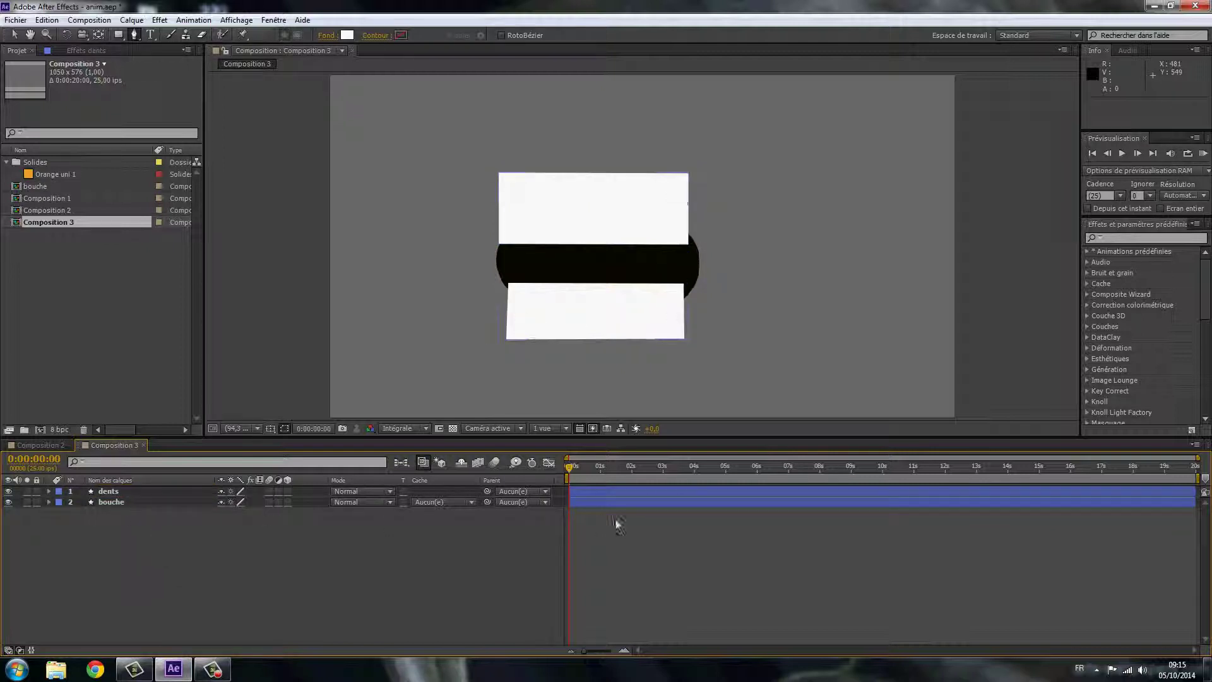
mouse_move(570, 468)
mouse_down()
mouse_move(662, 467)
mouse_move(575, 466)
mouse_move(656, 503)
mouse_move(567, 505)
mouse_up()
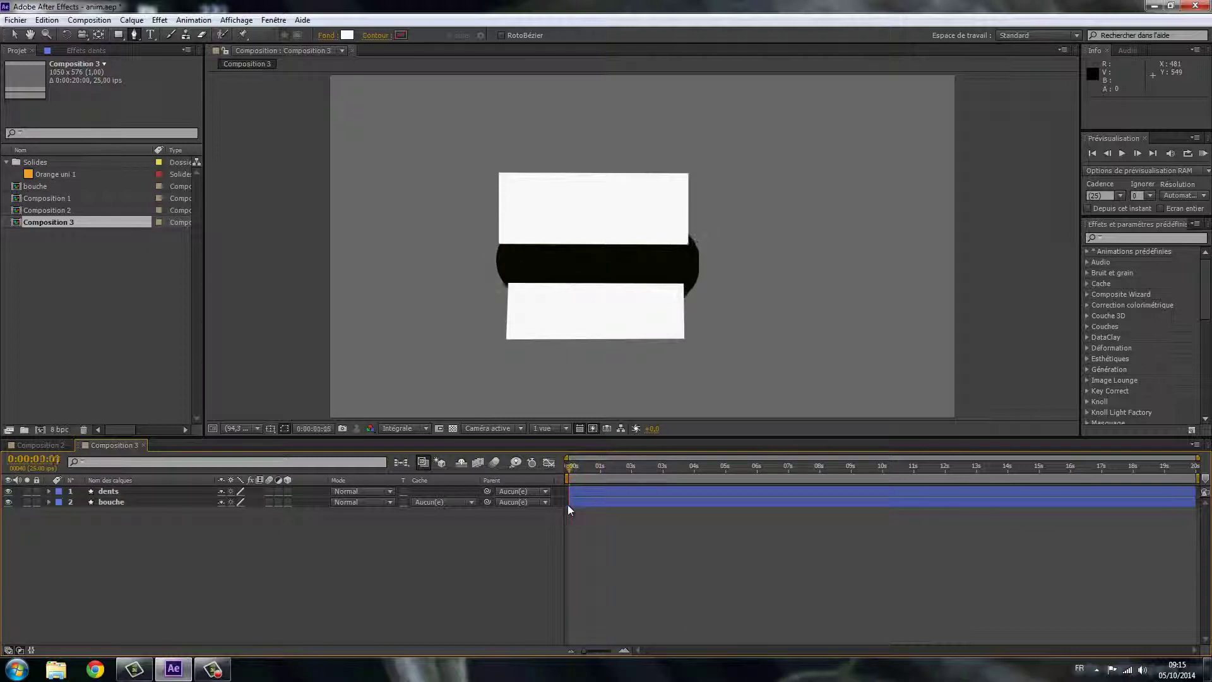
Duplicate bouche with Ctrl+D and move the bouche 2 copy above dents.
click(111, 503)
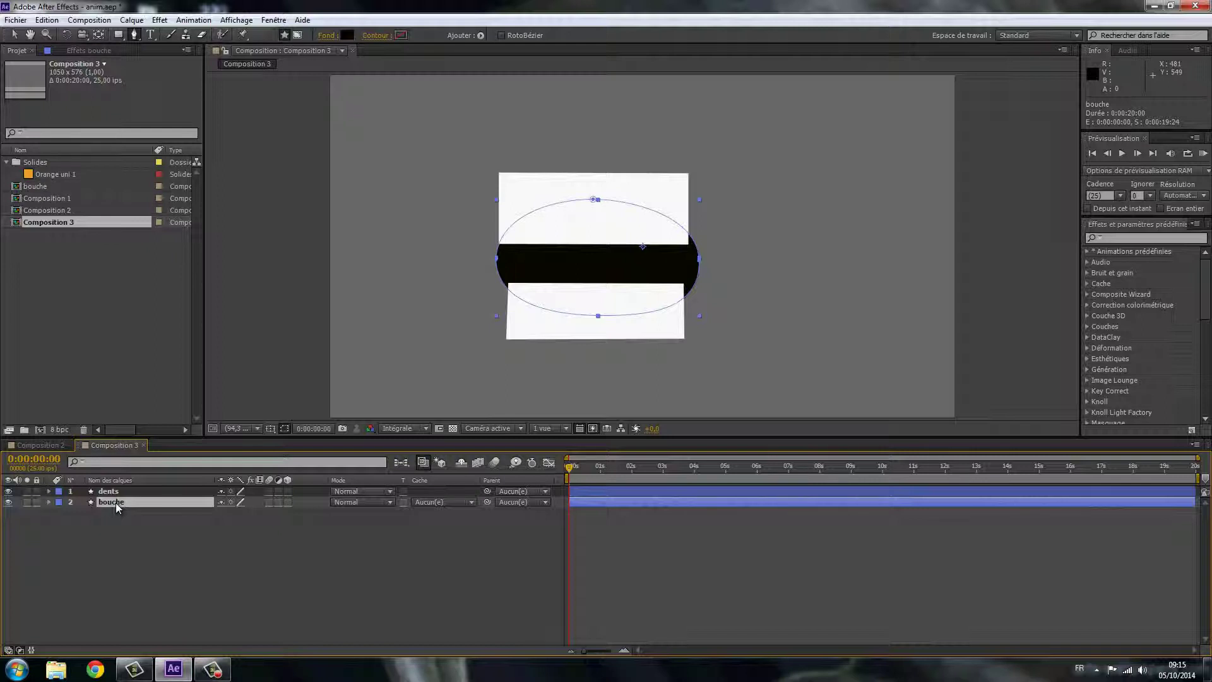
key(ctrl+d)
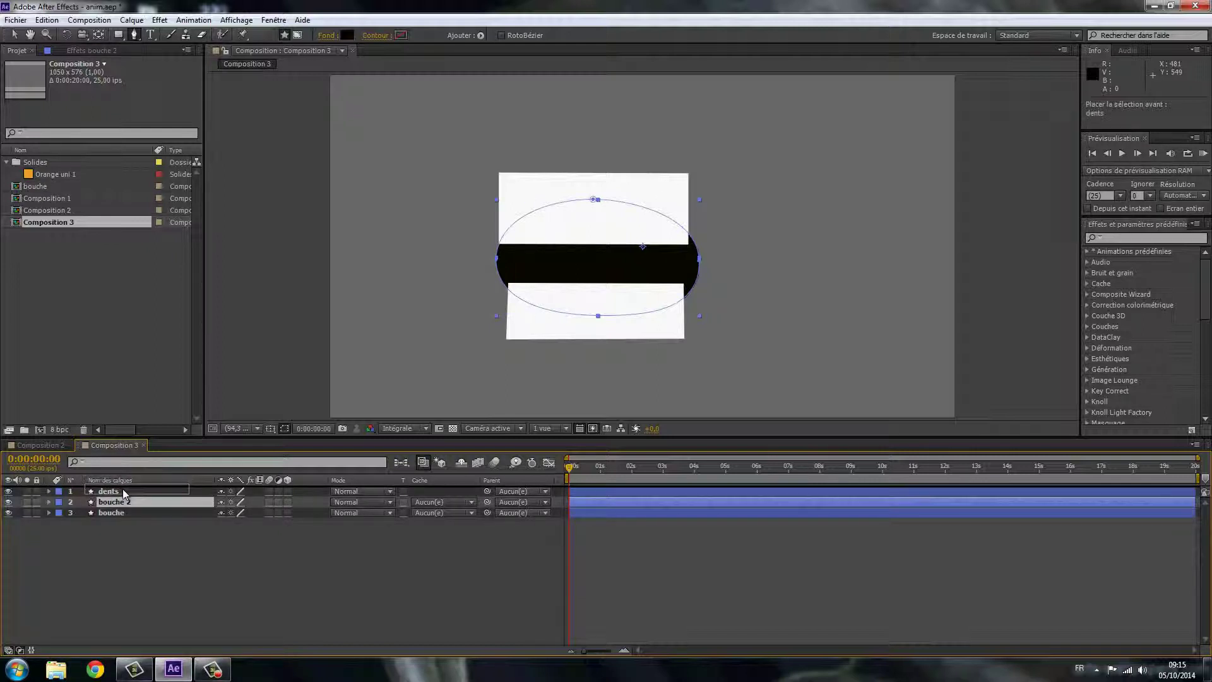
drag(126, 503, 126, 487)
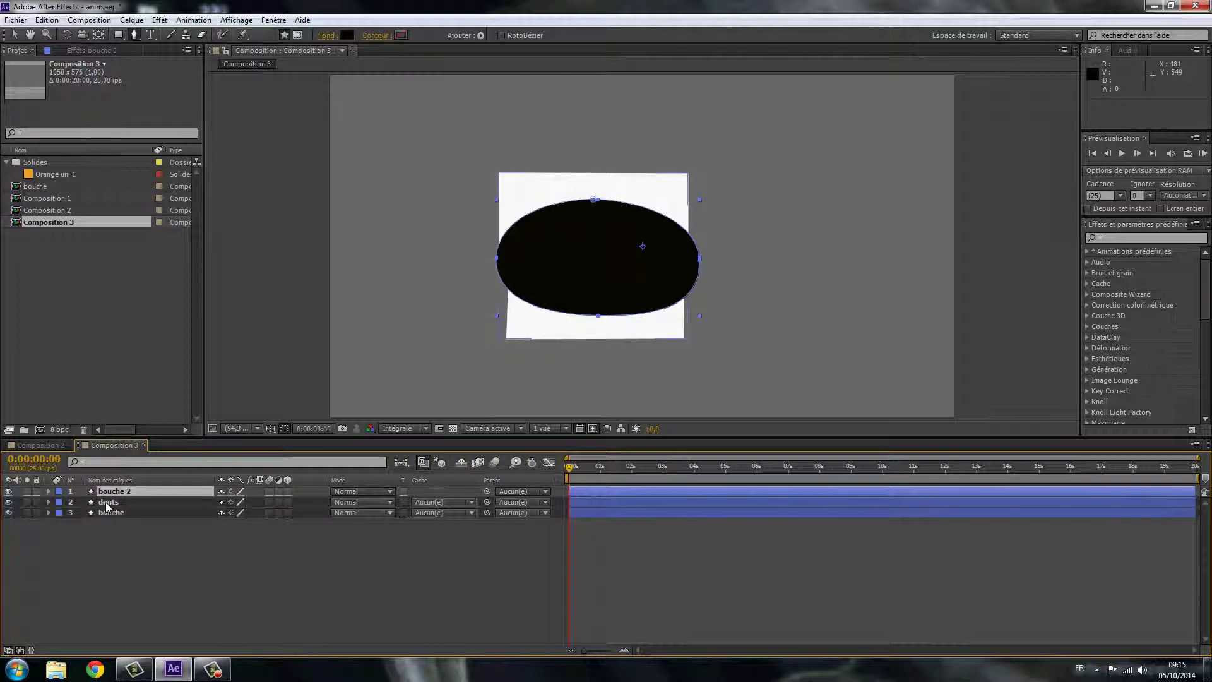
Set dents' track matte to Alpha matte 'bouche 2' and preview the result.
click(472, 504)
click(457, 535)
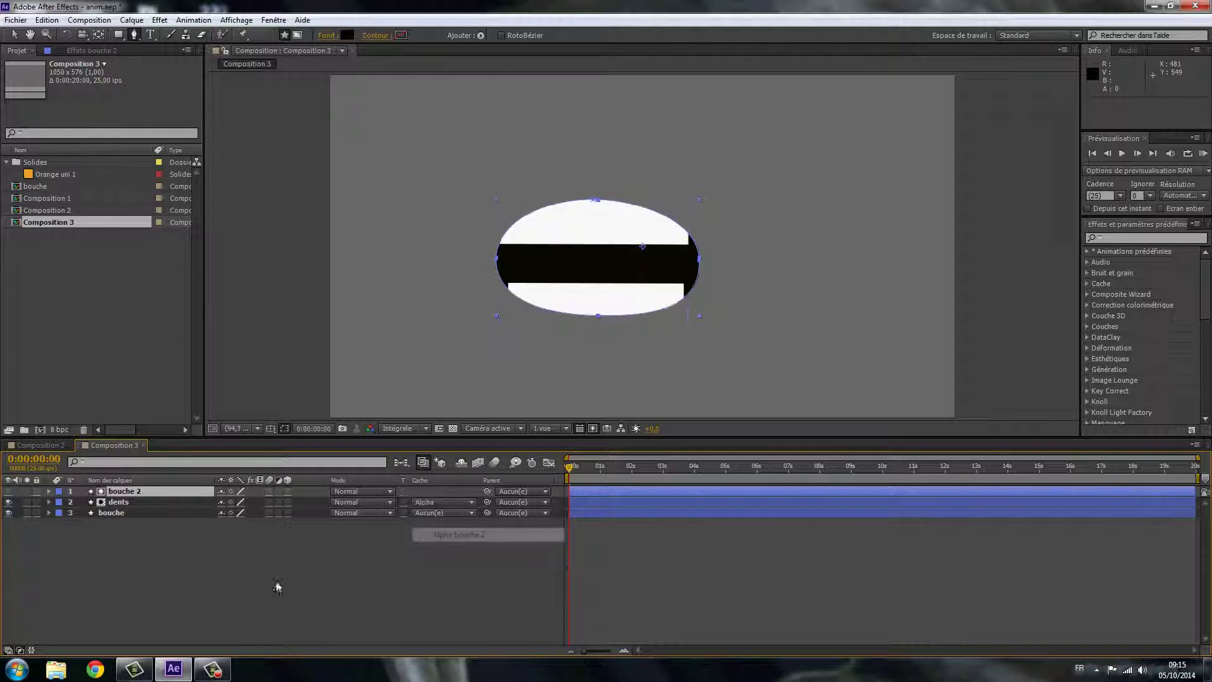
mouse_move(573, 469)
mouse_down()
mouse_move(553, 487)
mouse_move(647, 501)
mouse_move(575, 508)
mouse_move(612, 512)
mouse_move(565, 531)
mouse_up()
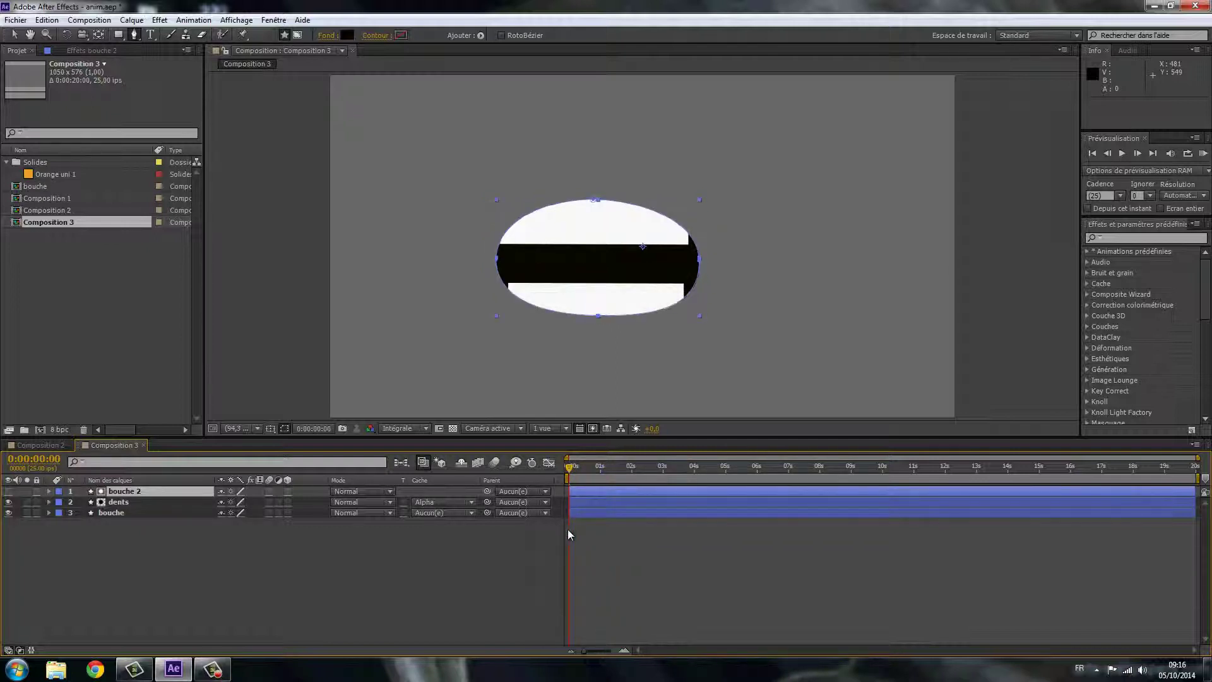
Reveal the dents layer's Position and start keyframing it at frame zero.
click(124, 502)
click(118, 503)
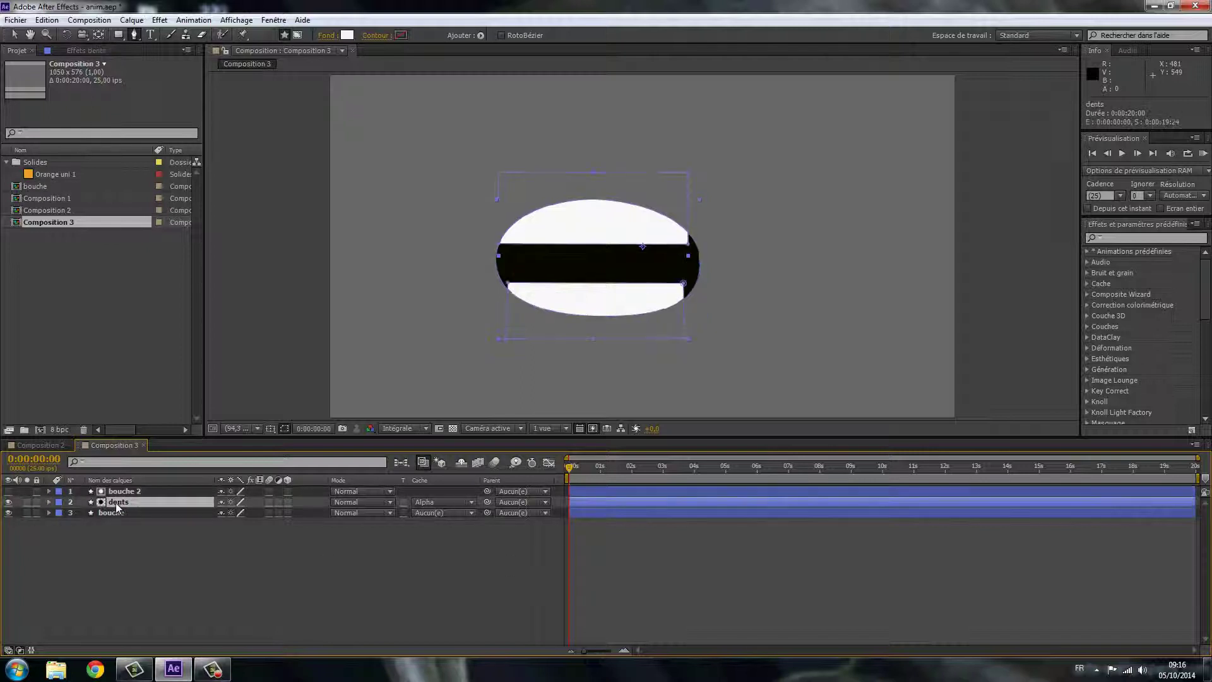
key(p)
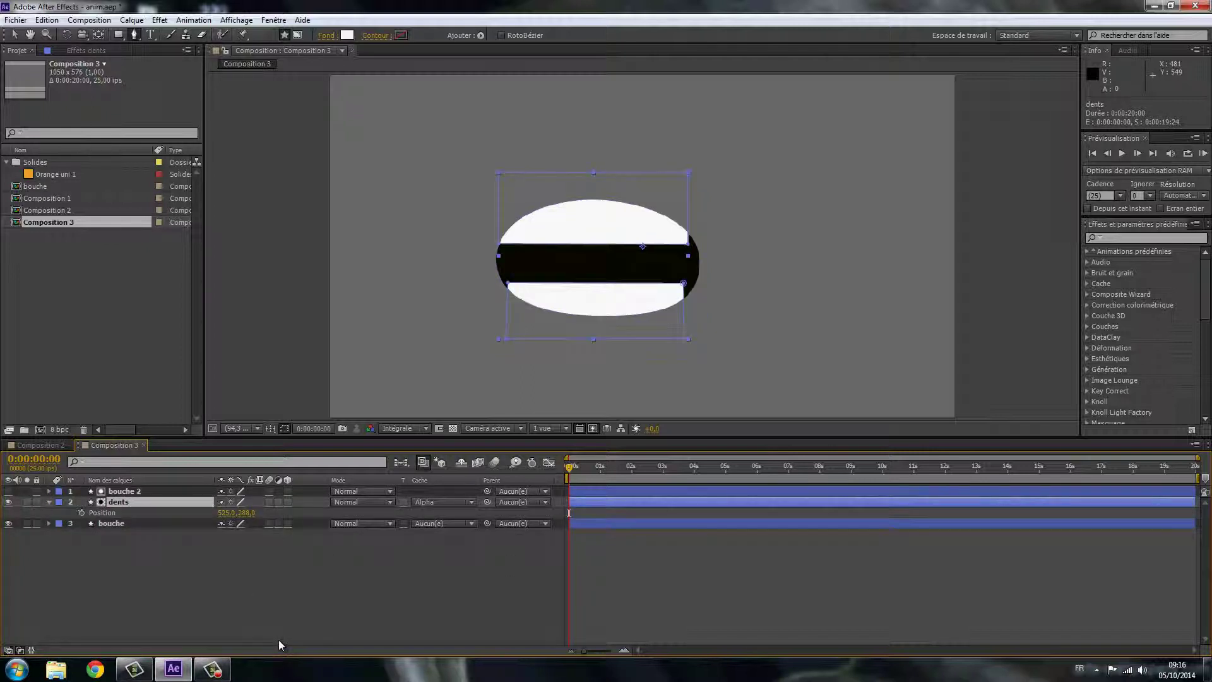
click(82, 513)
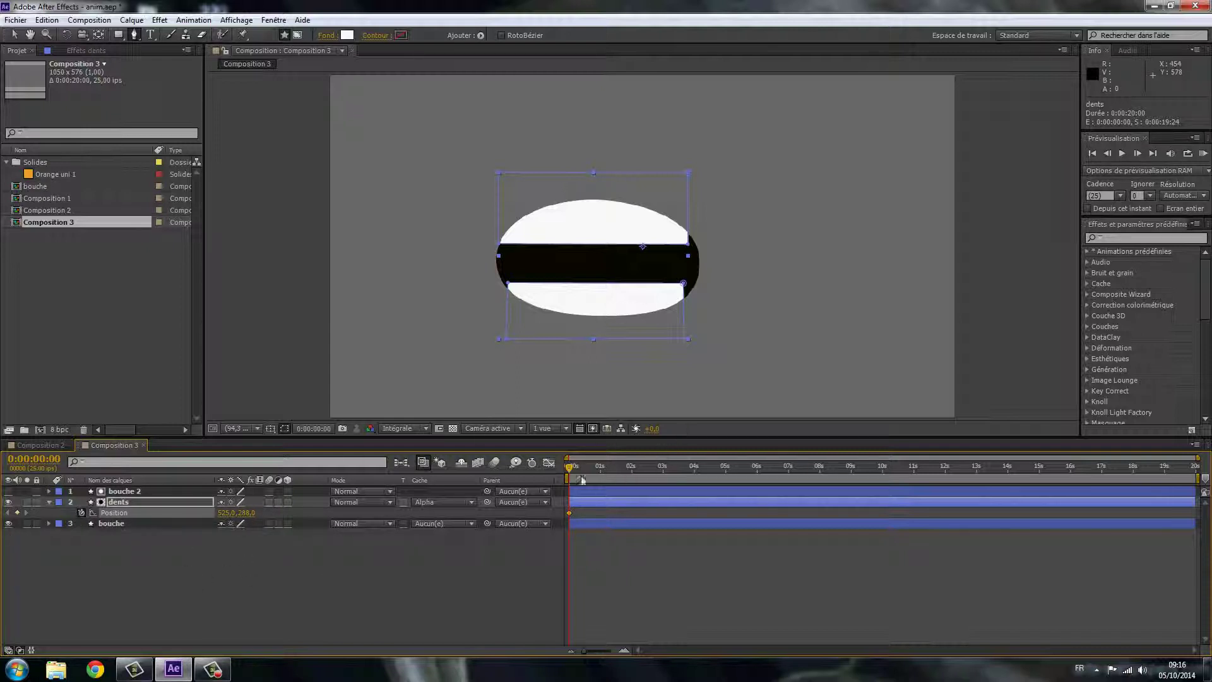
At frame 9 raise the upper teeth slightly and add a Position keyframe.
drag(572, 469, 581, 470)
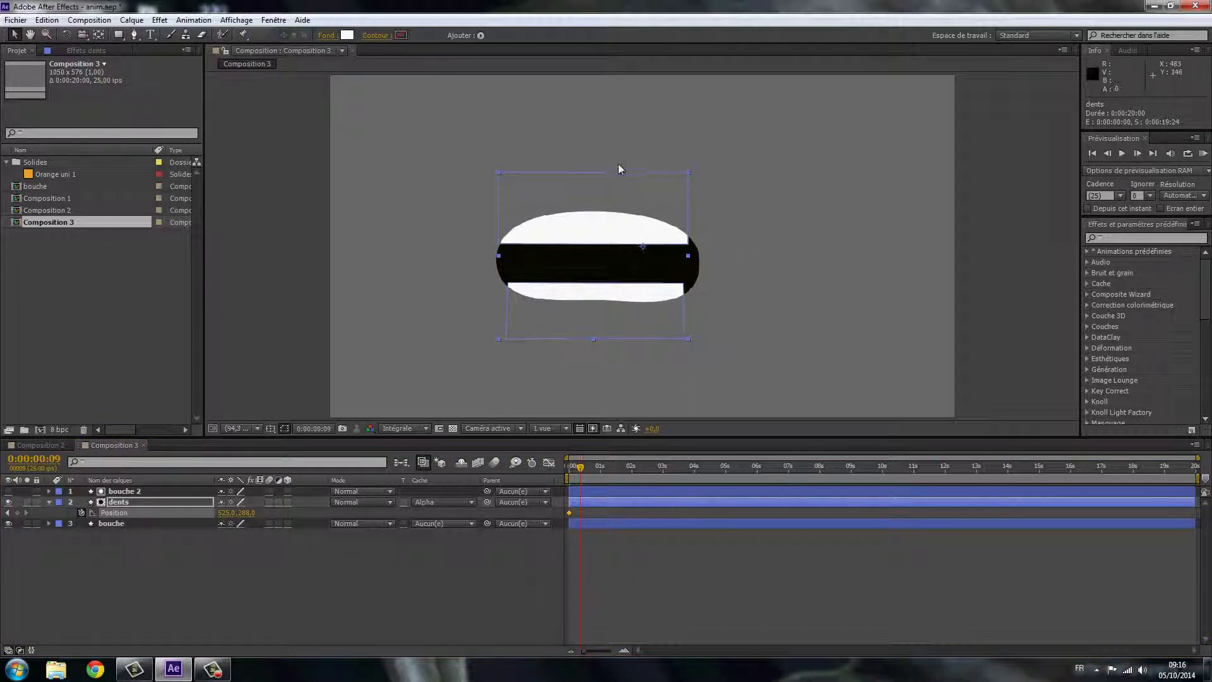
click(607, 225)
drag(607, 225, 604, 218)
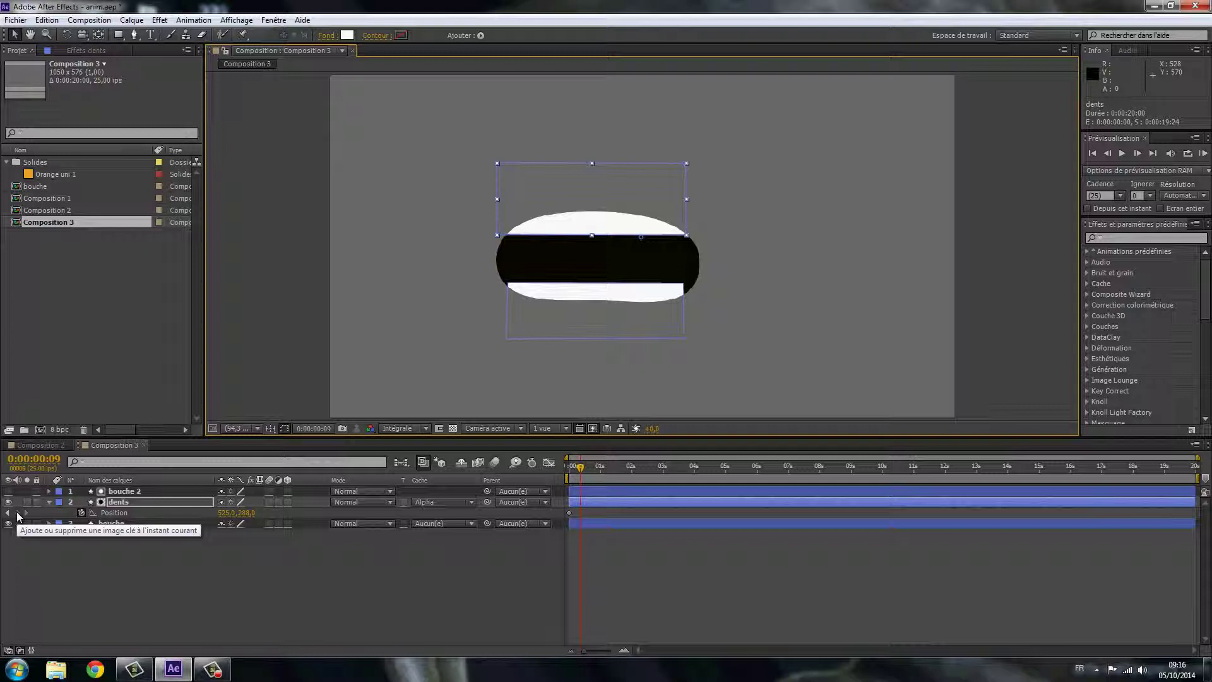
click(17, 514)
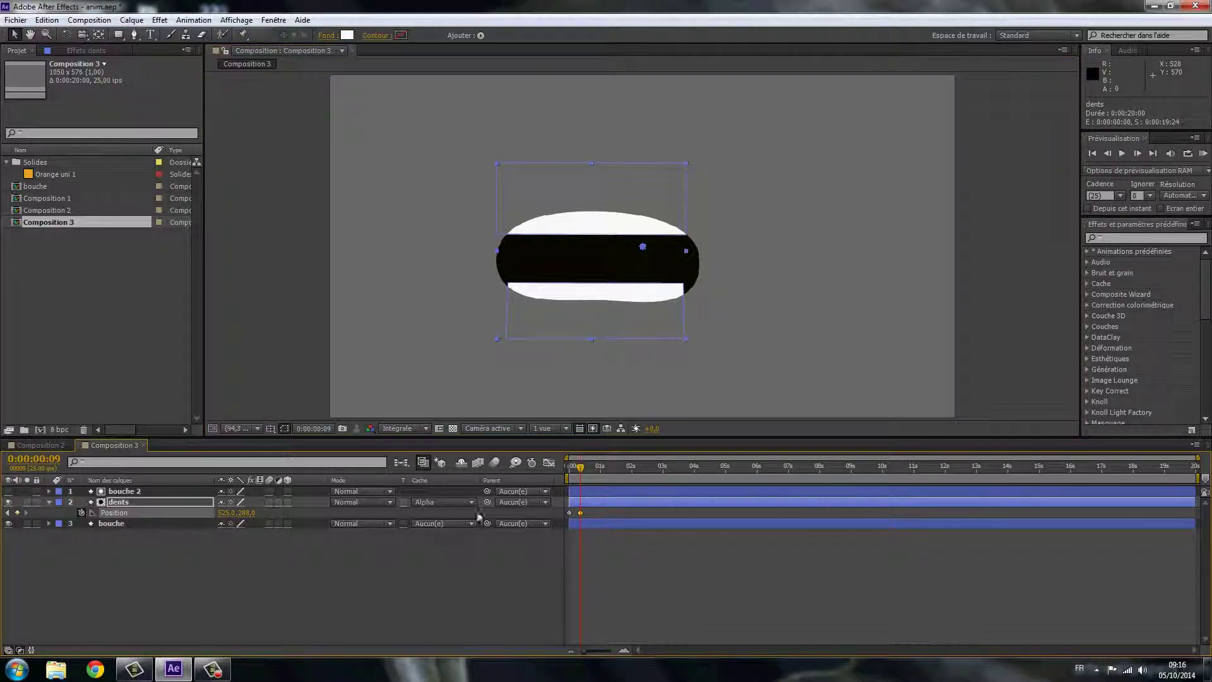
At frame 22 raise the lower teeth, lower the upper teeth and key the Position.
drag(580, 471, 599, 472)
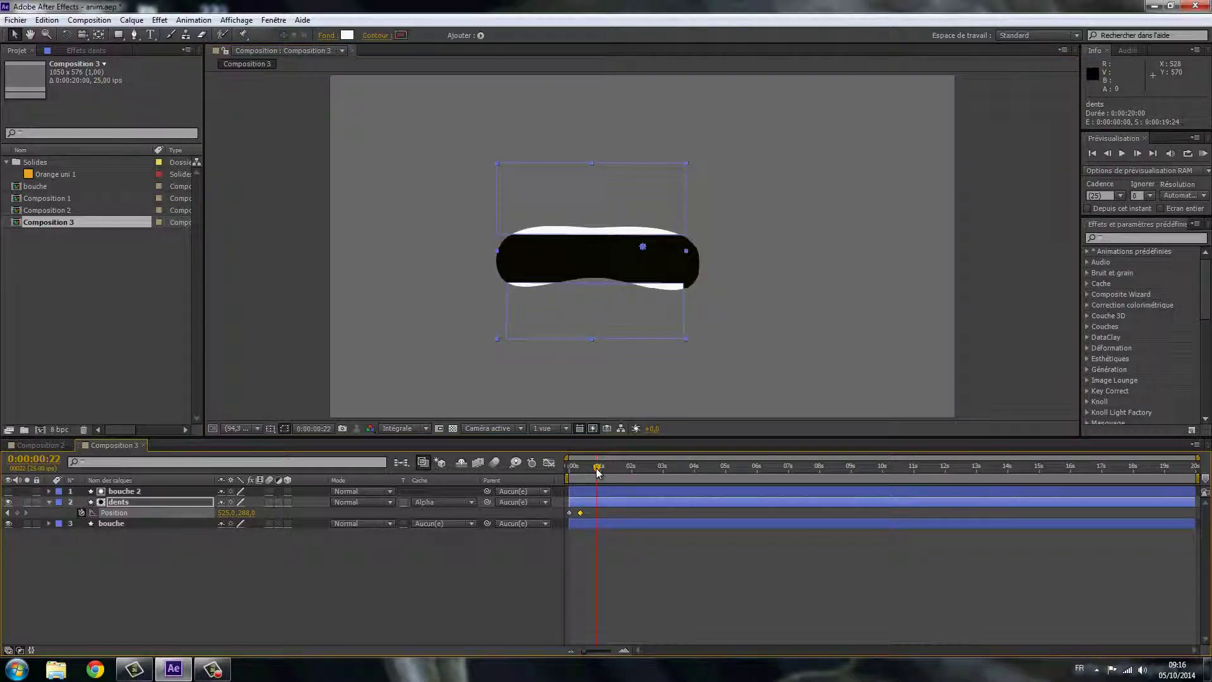
click(617, 334)
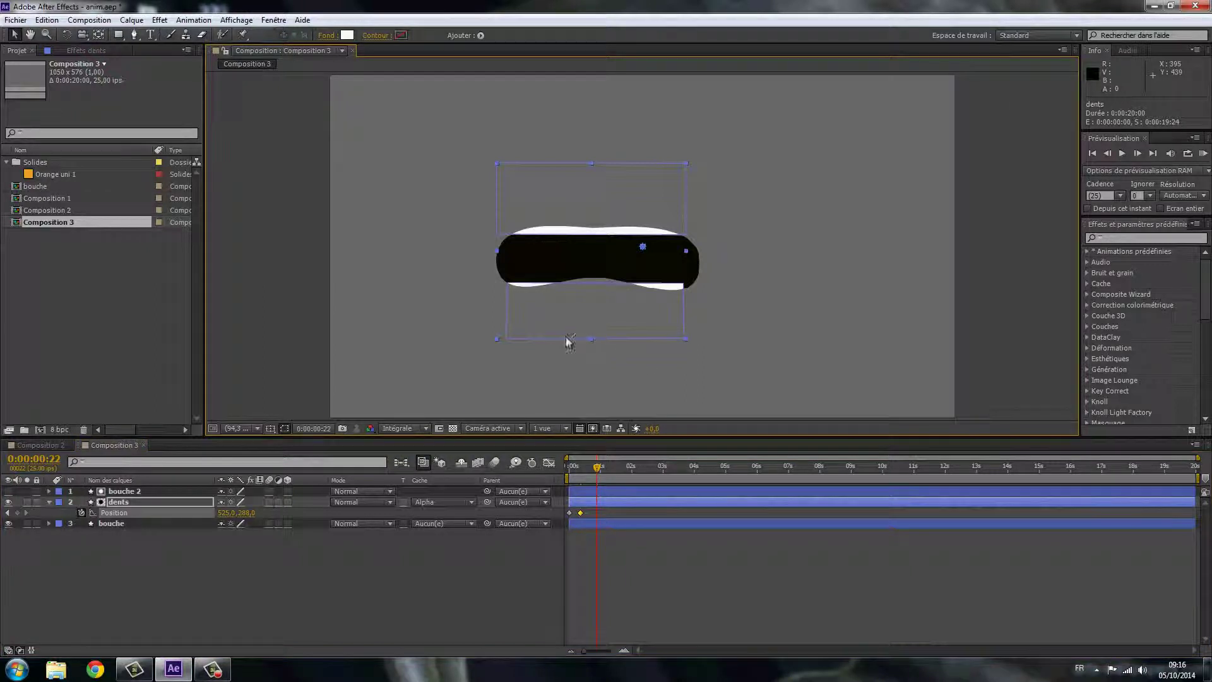
click(568, 337)
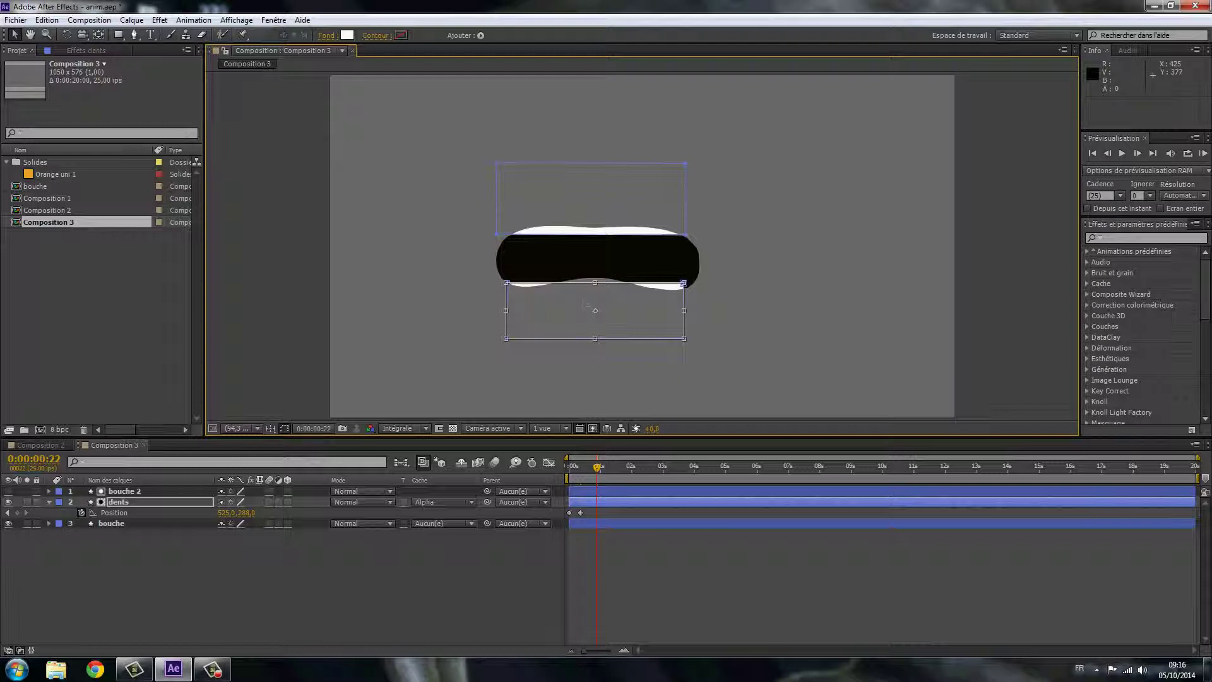
drag(587, 305, 588, 294)
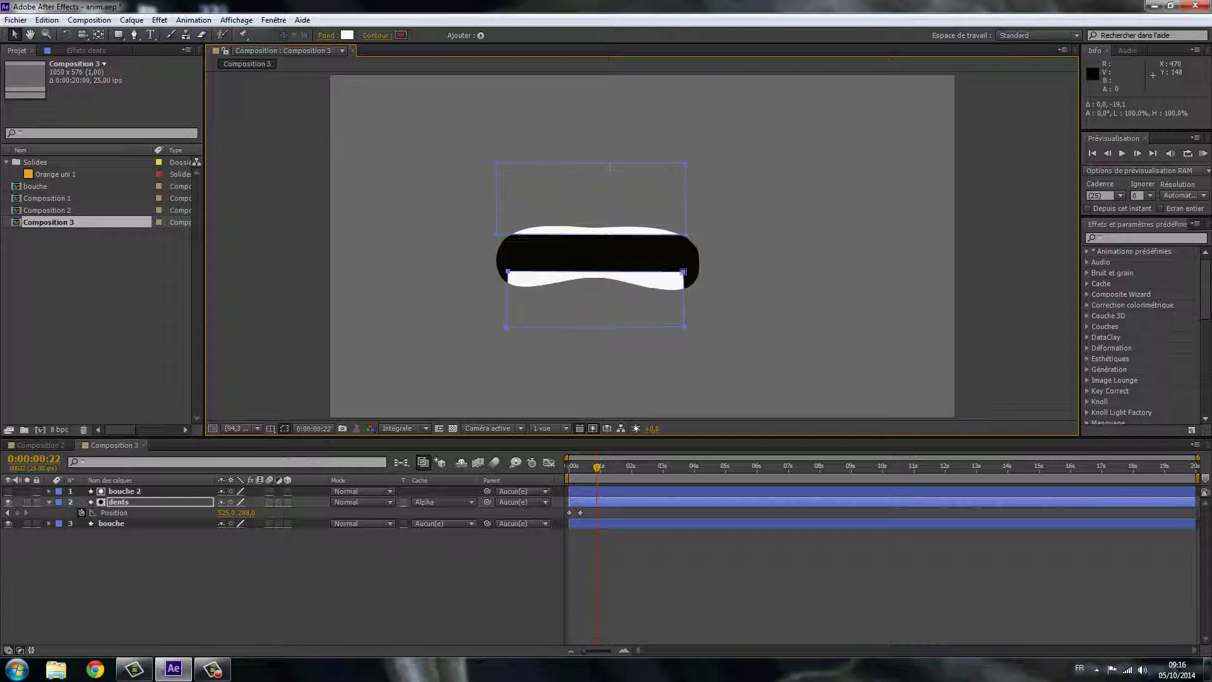
click(606, 165)
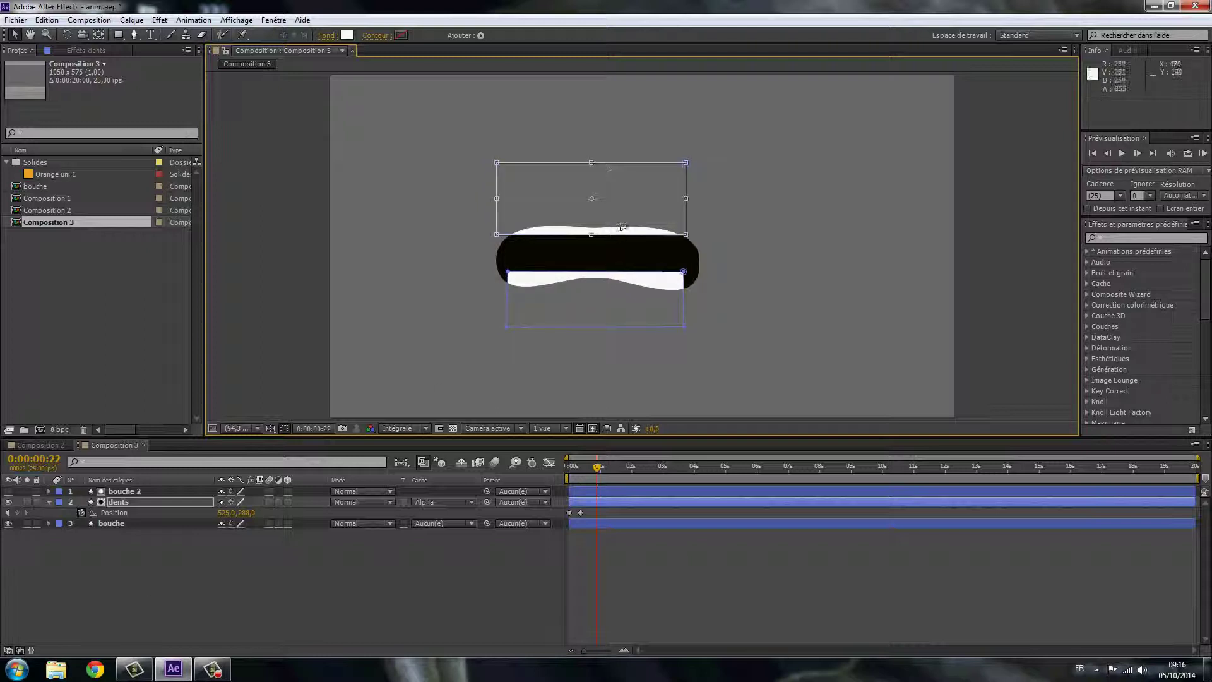
drag(621, 224, 620, 231)
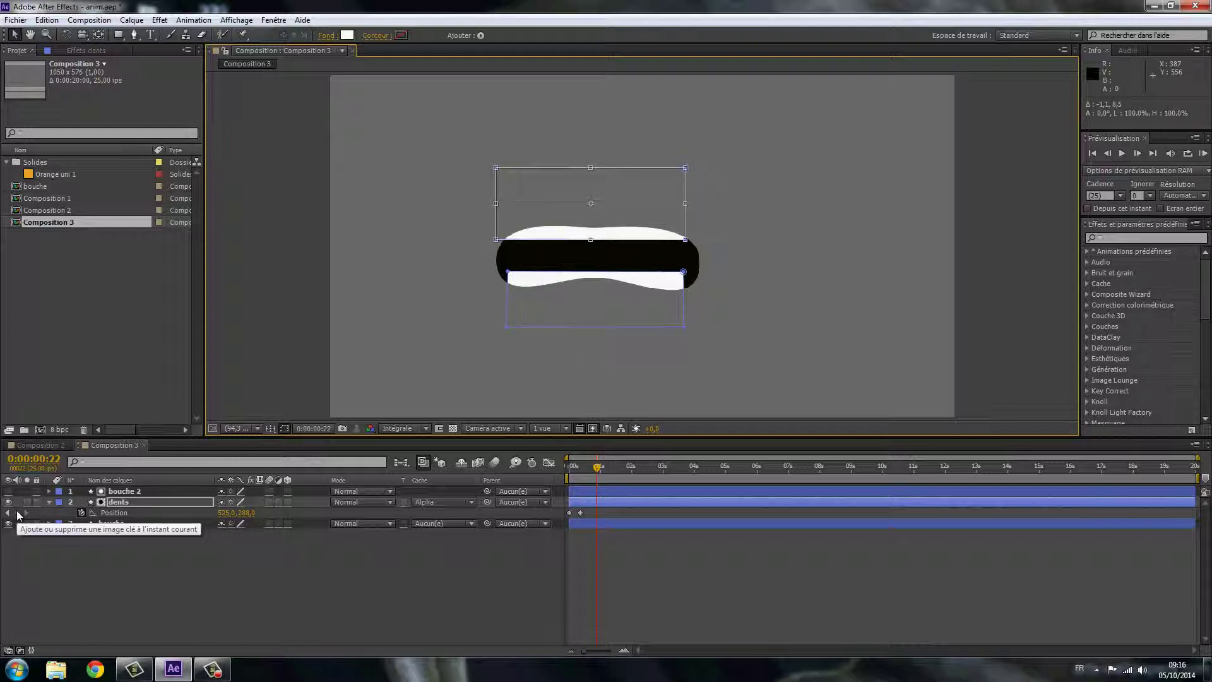
click(17, 517)
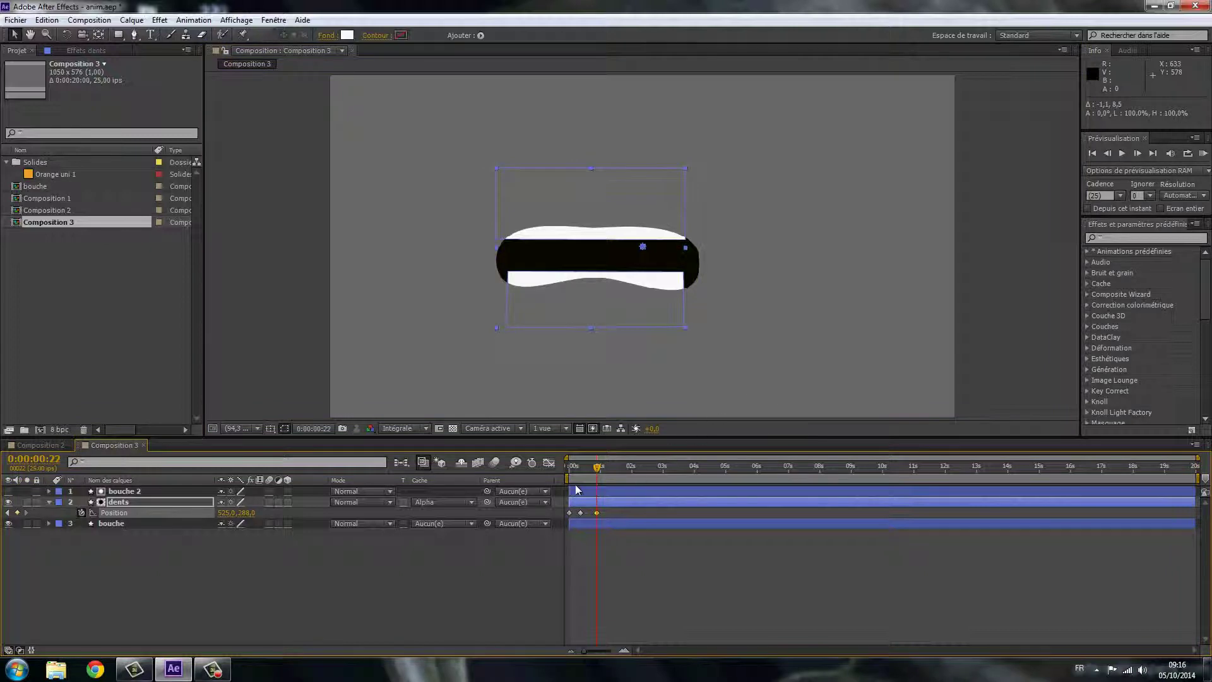
At 1:08 shift both teeth rows up over the mouth and key the Position.
drag(598, 470, 610, 468)
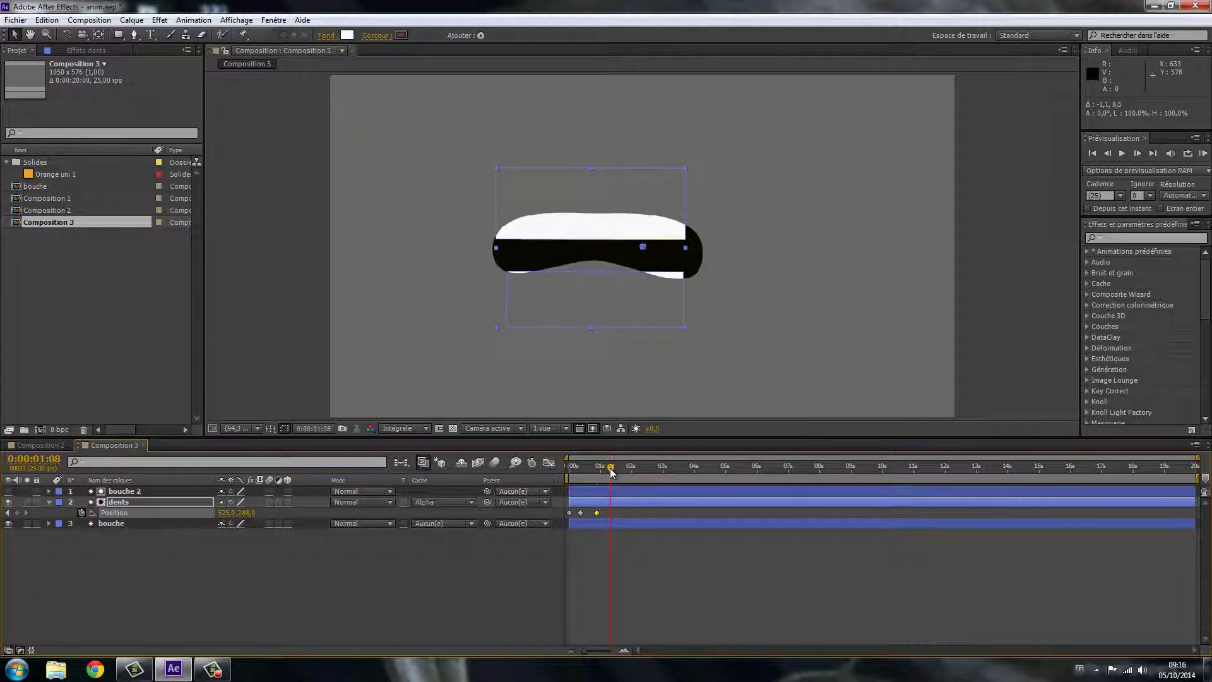
click(610, 199)
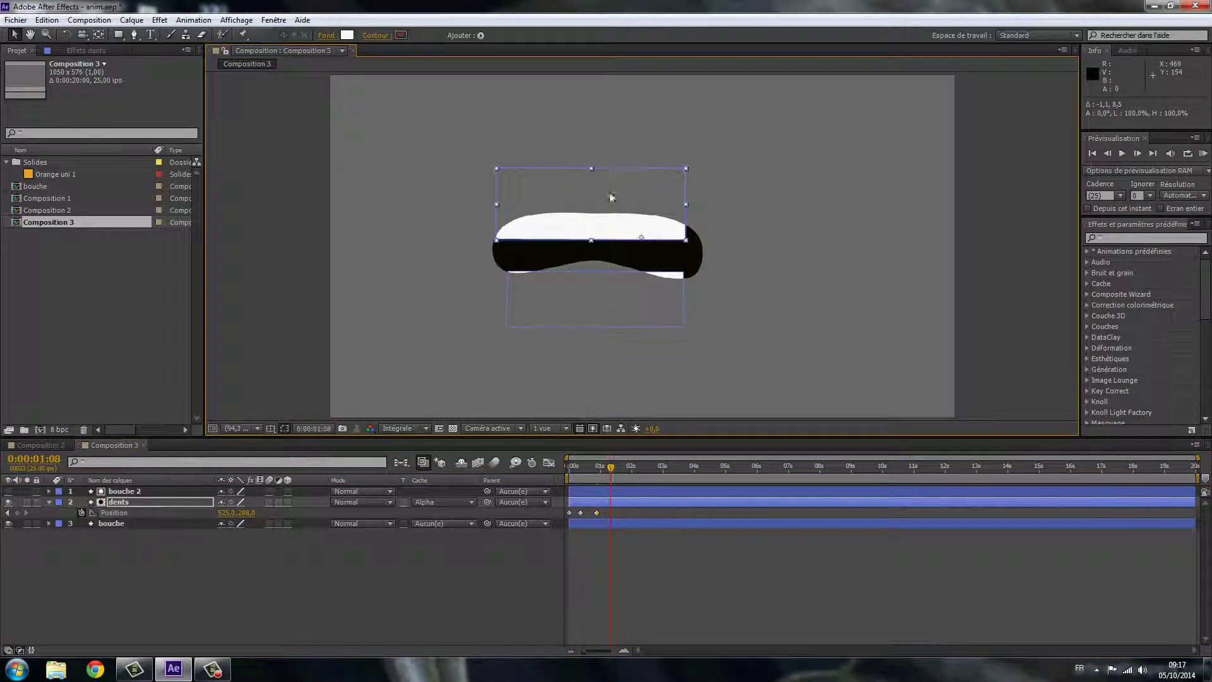
drag(611, 203, 618, 191)
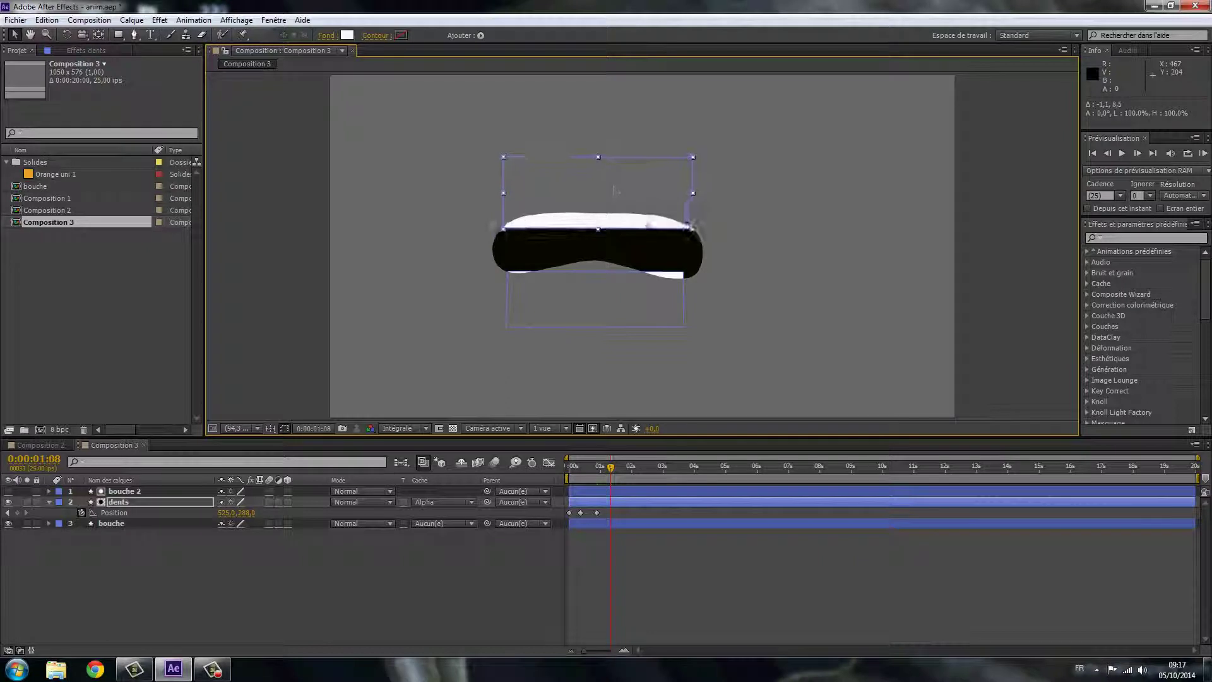
click(599, 327)
drag(600, 326, 621, 303)
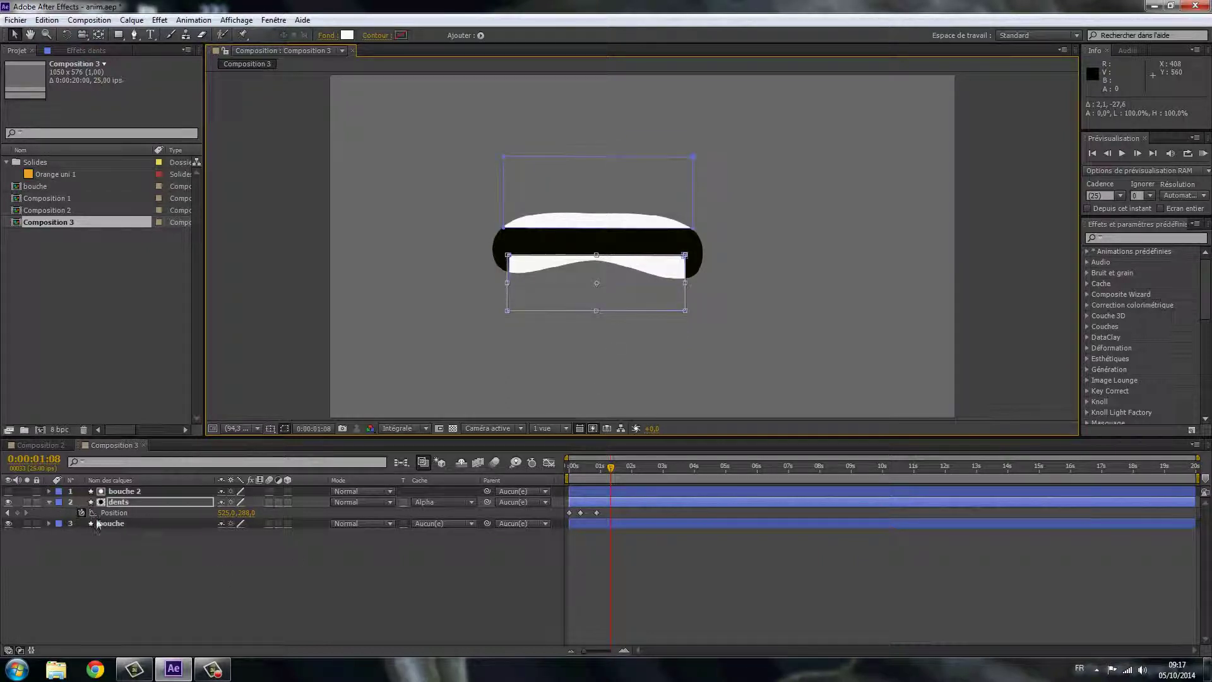
click(19, 511)
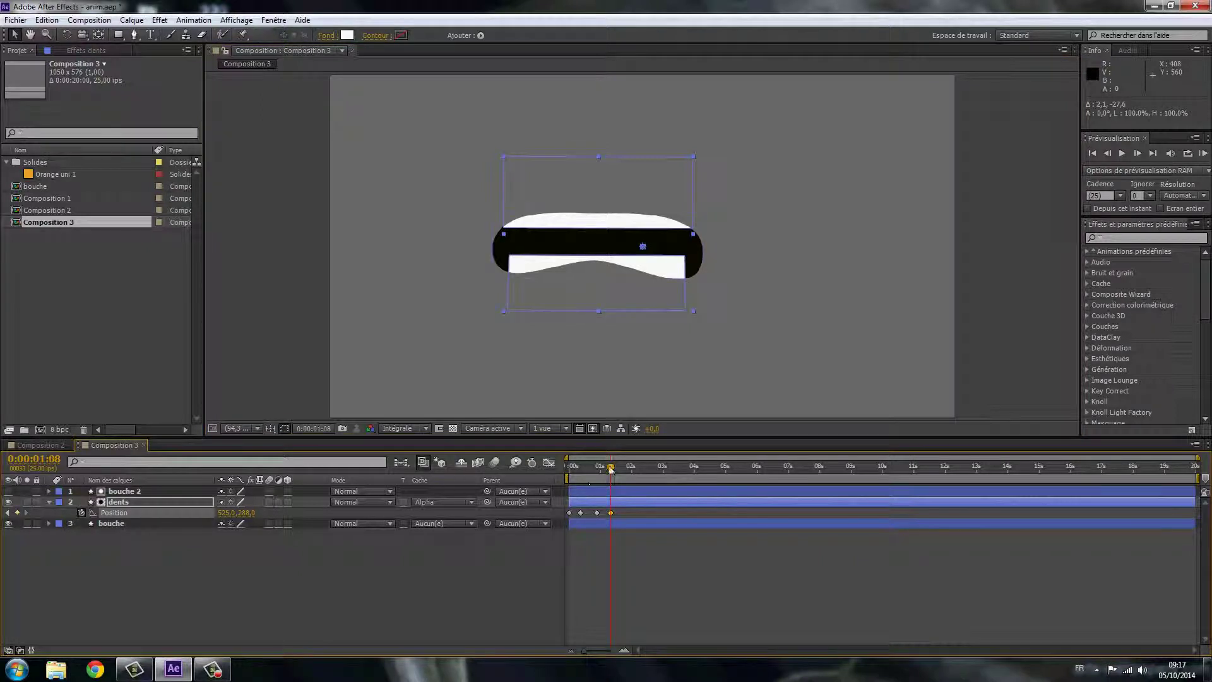
At 1:18 raise both teeth rows further and key the Position.
drag(611, 468, 623, 475)
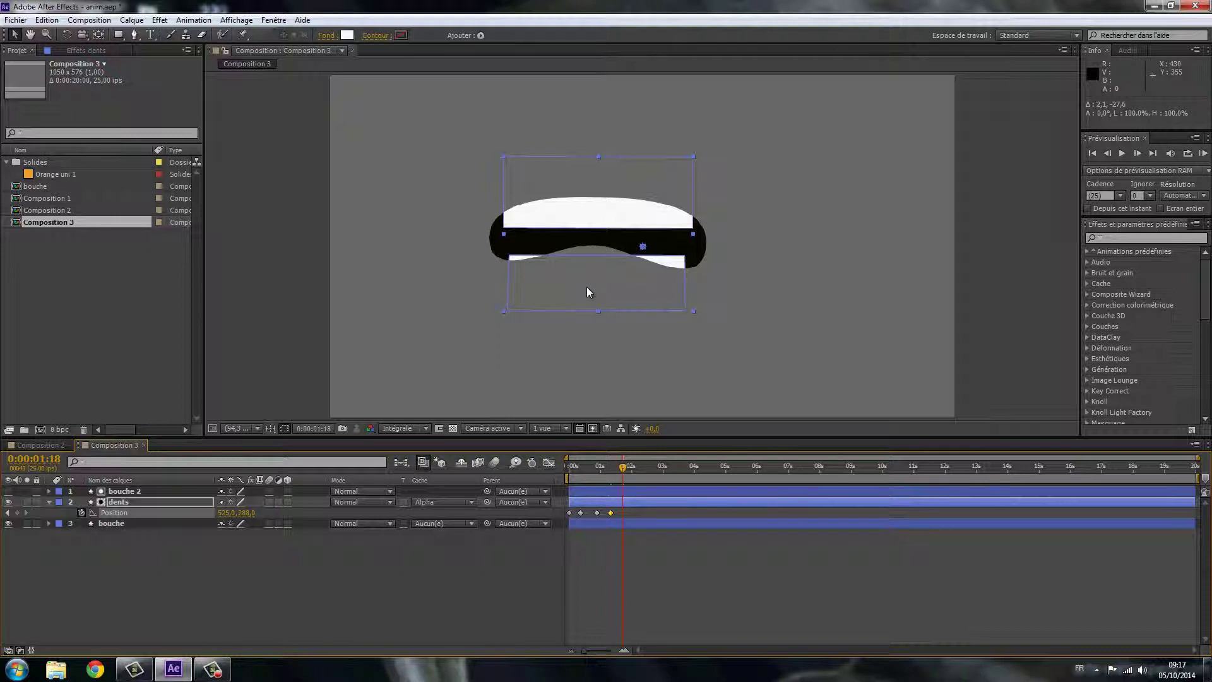
click(574, 311)
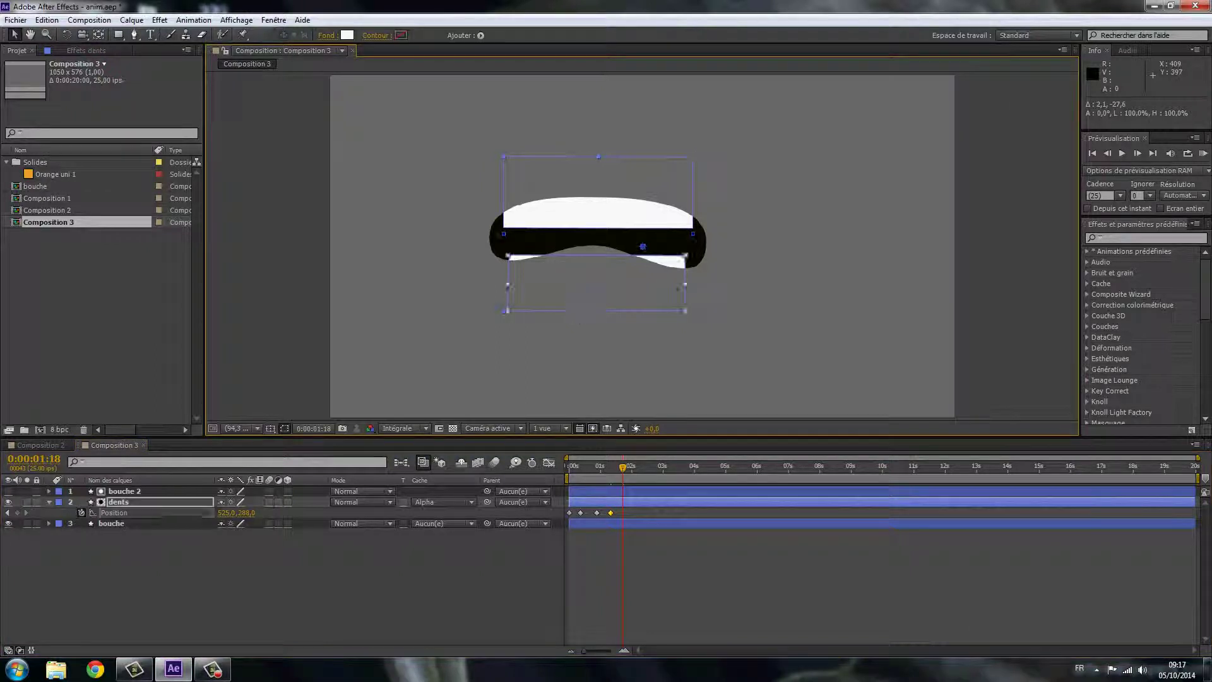
drag(583, 304, 589, 291)
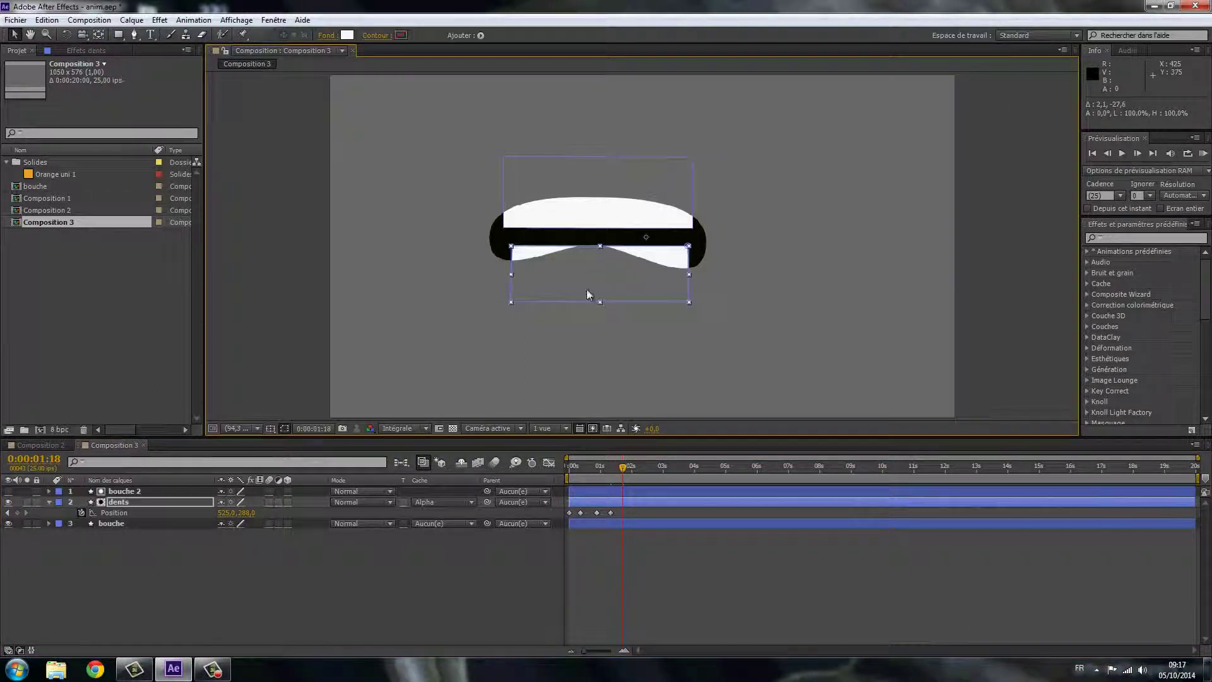
click(612, 184)
drag(613, 180, 615, 167)
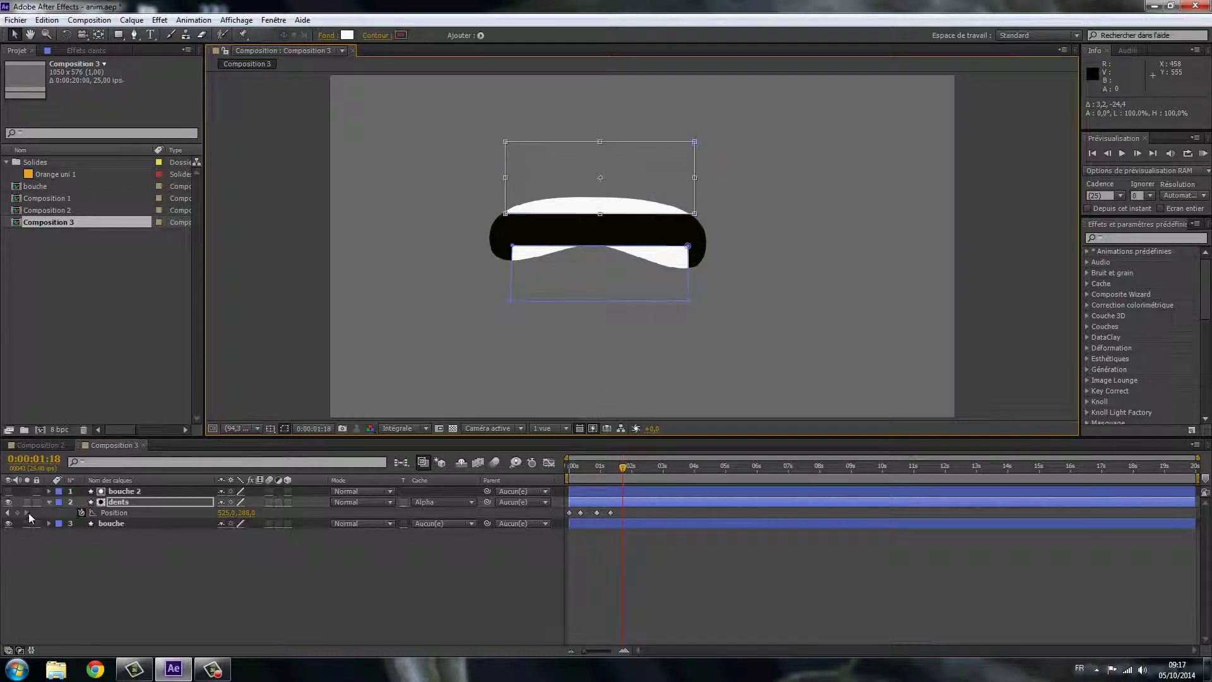
click(16, 514)
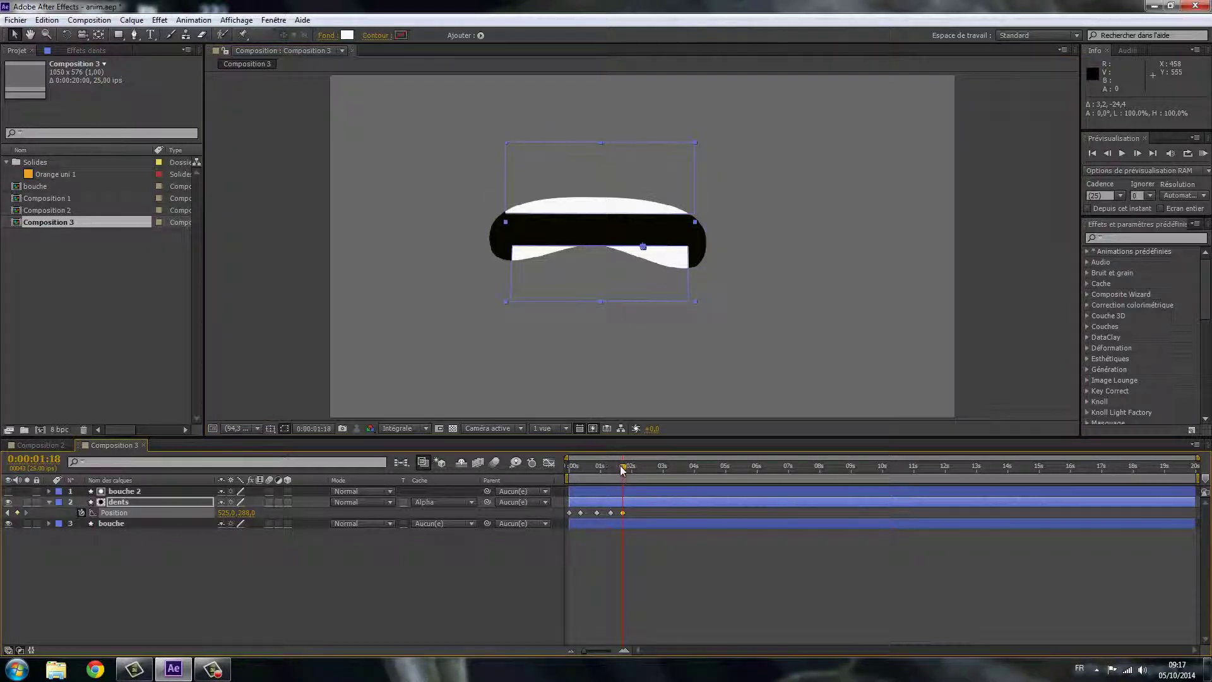
At 2:05 move the lower teeth slightly down, key it, then go to 2:19.
drag(623, 466, 640, 469)
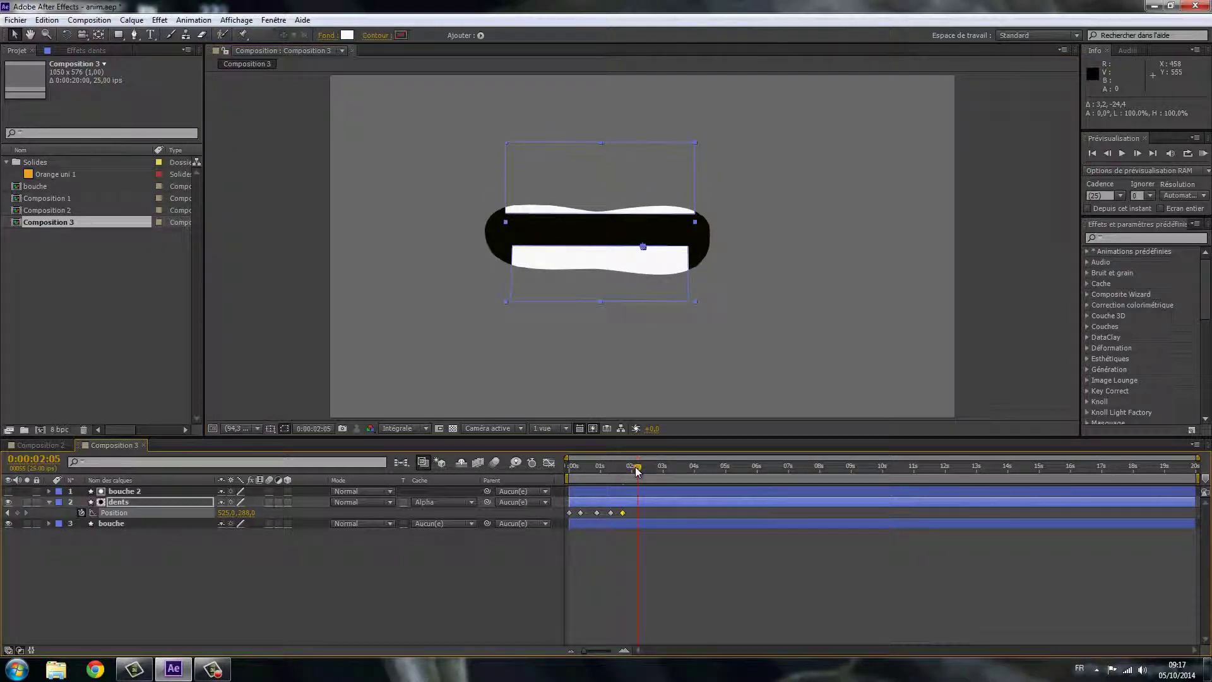
click(621, 142)
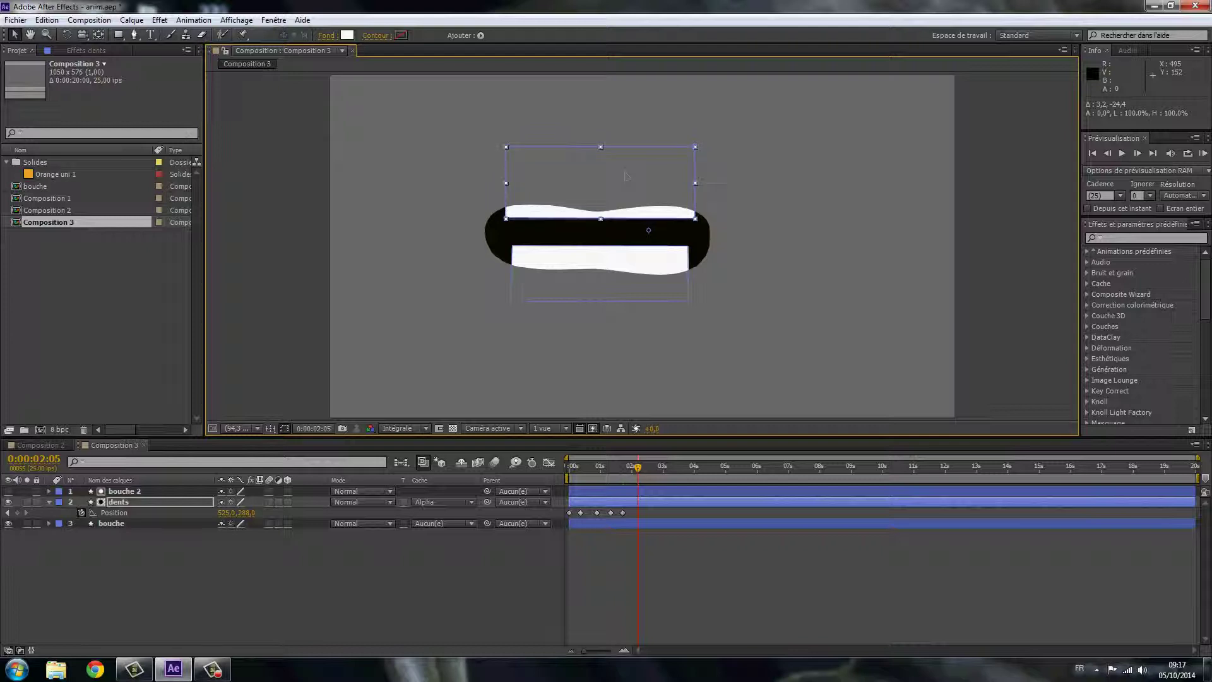
click(622, 266)
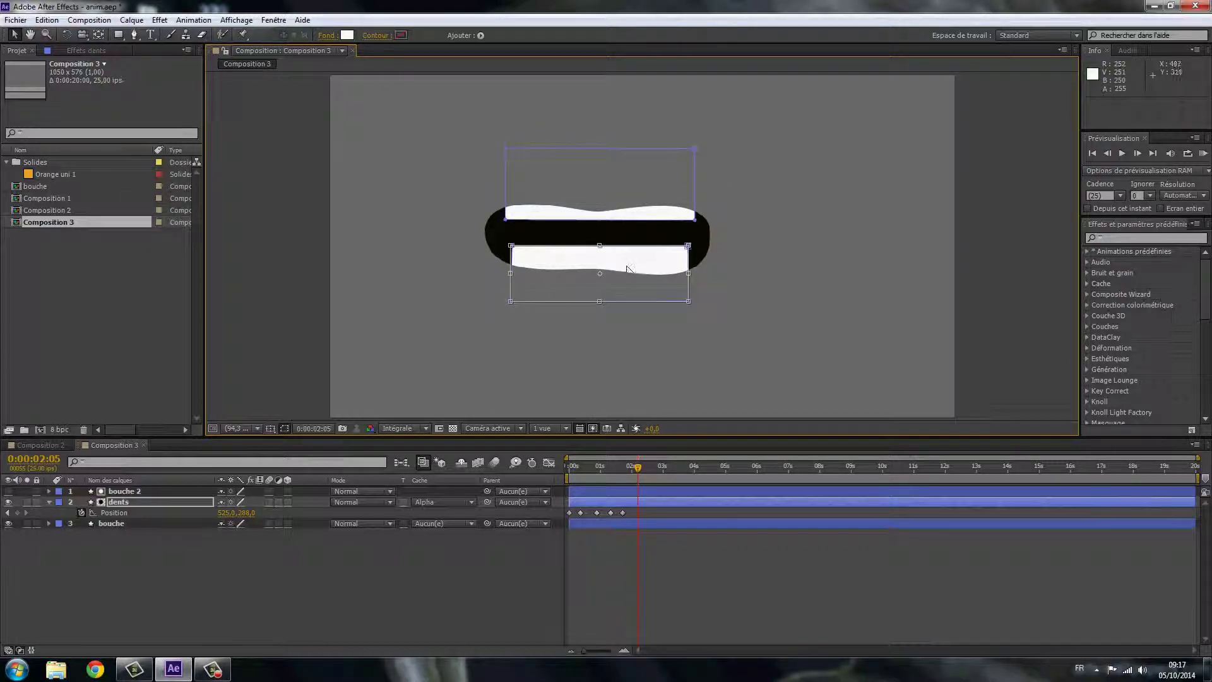
drag(627, 270, 621, 281)
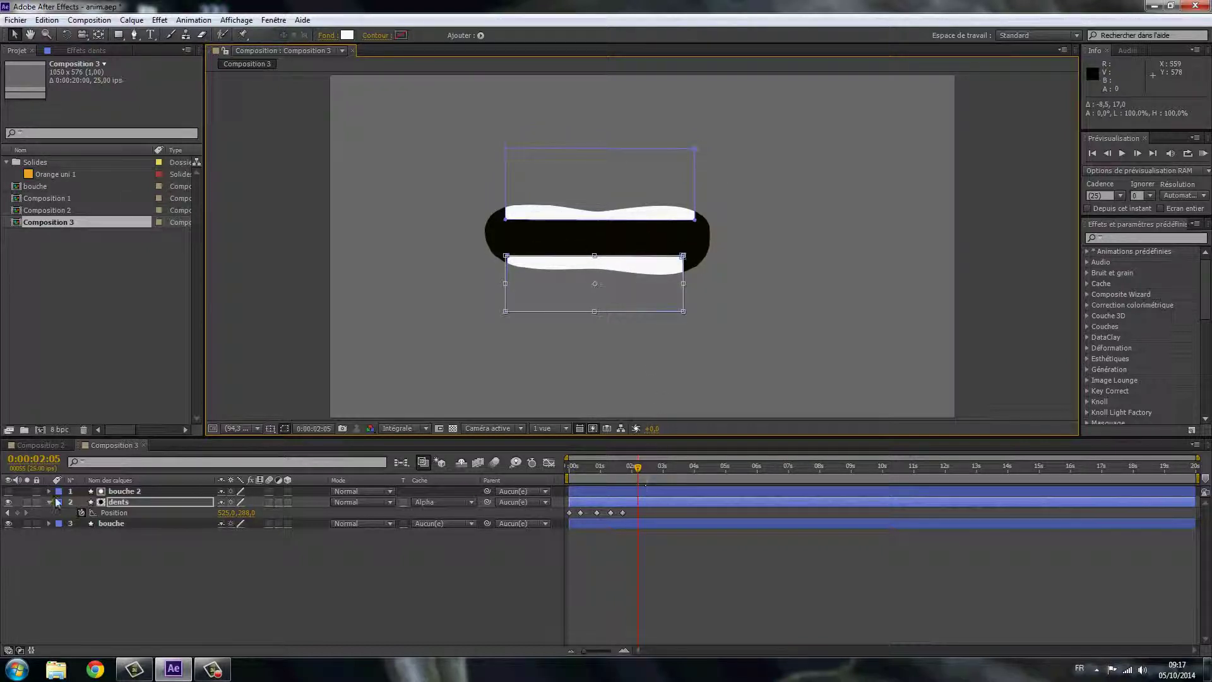
click(14, 514)
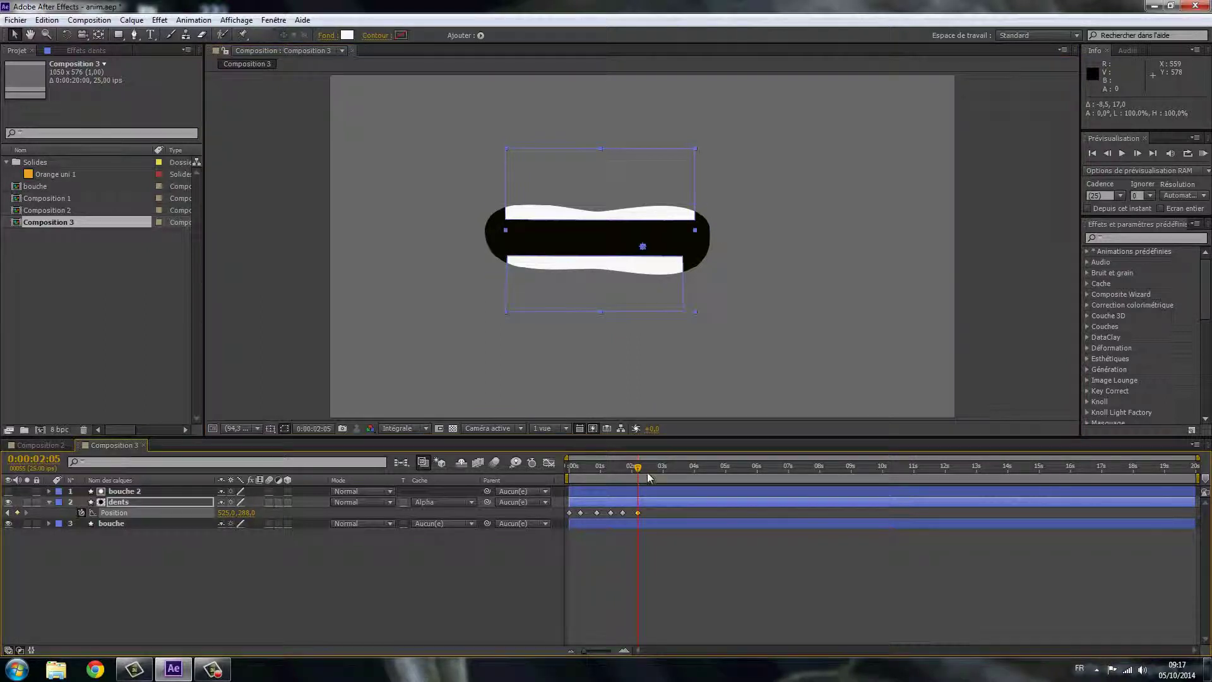
drag(637, 468, 656, 468)
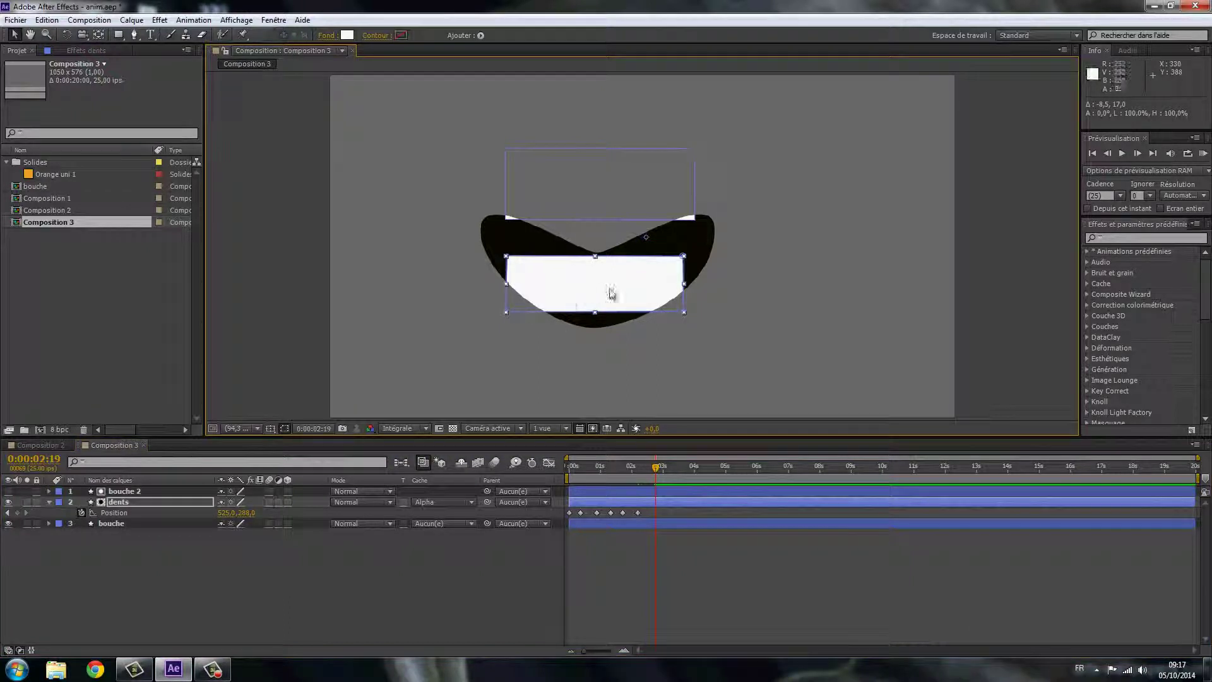
Drop the lower teeth below the mouth and the upper dents teeth into it, keyframing Position at 2:19.
drag(614, 289, 616, 331)
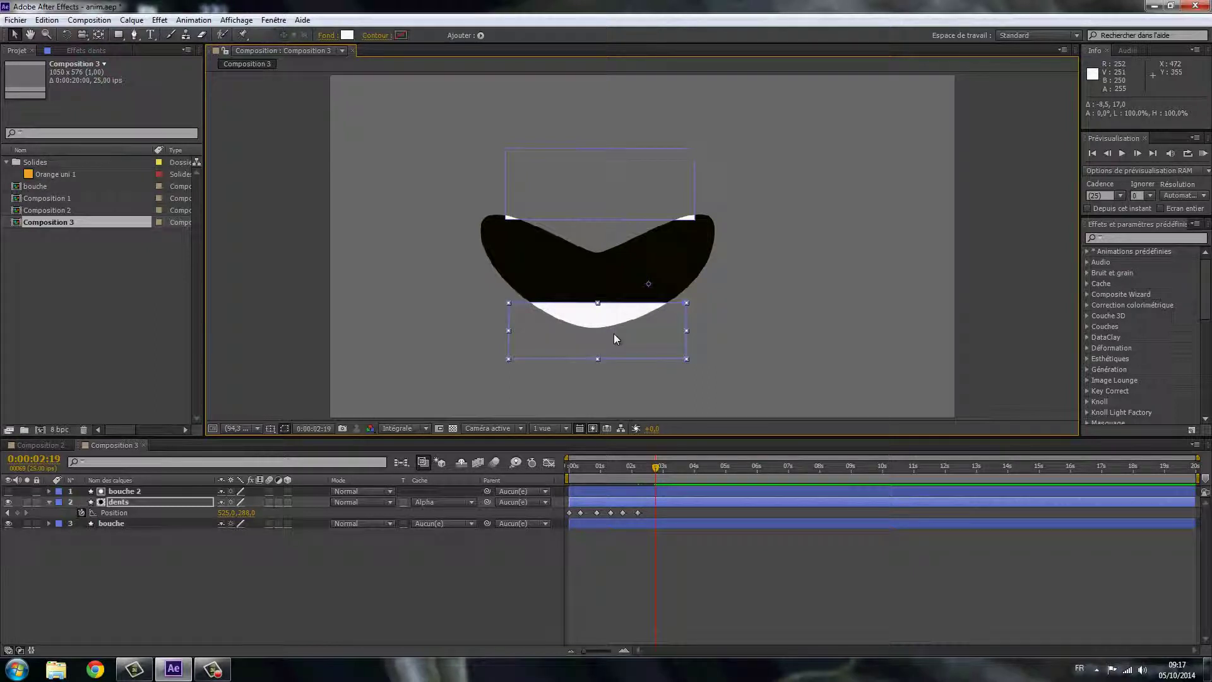
click(591, 146)
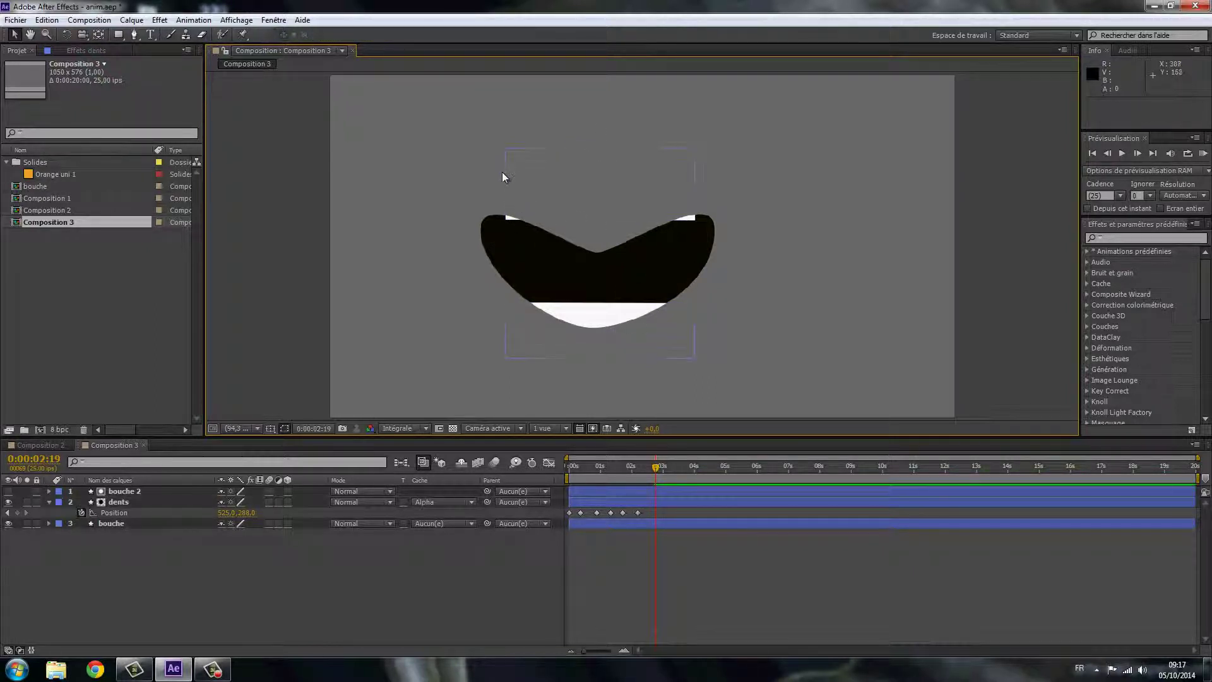
click(510, 220)
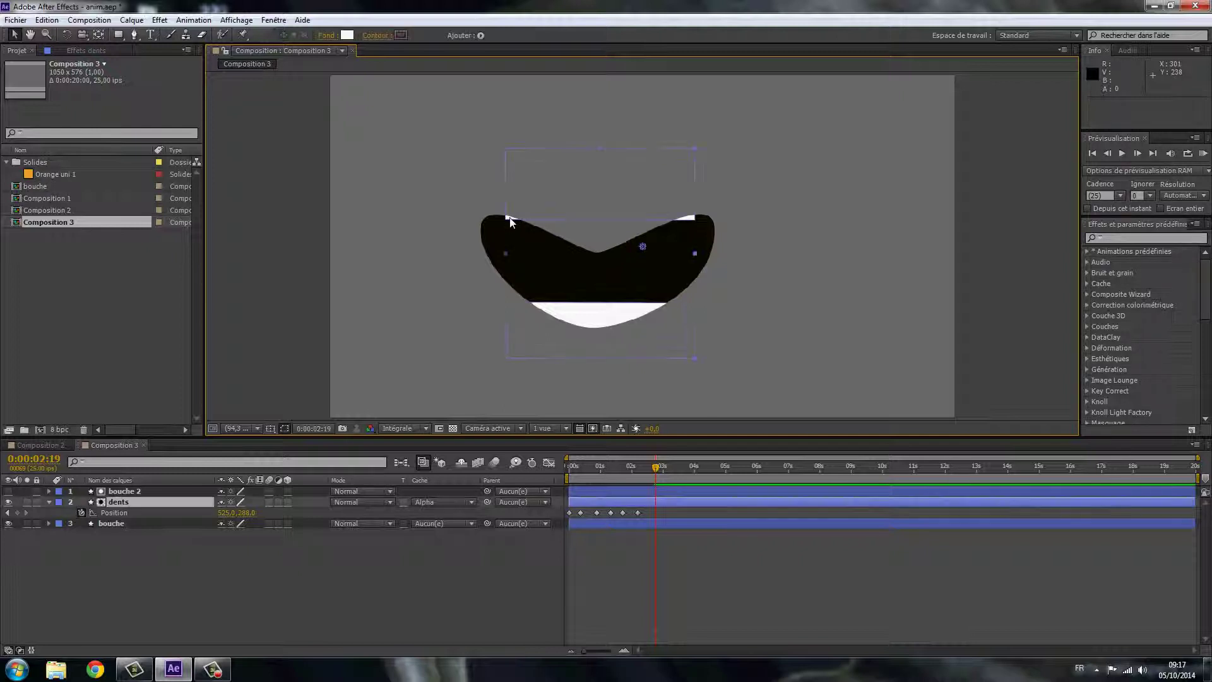
key(Return)
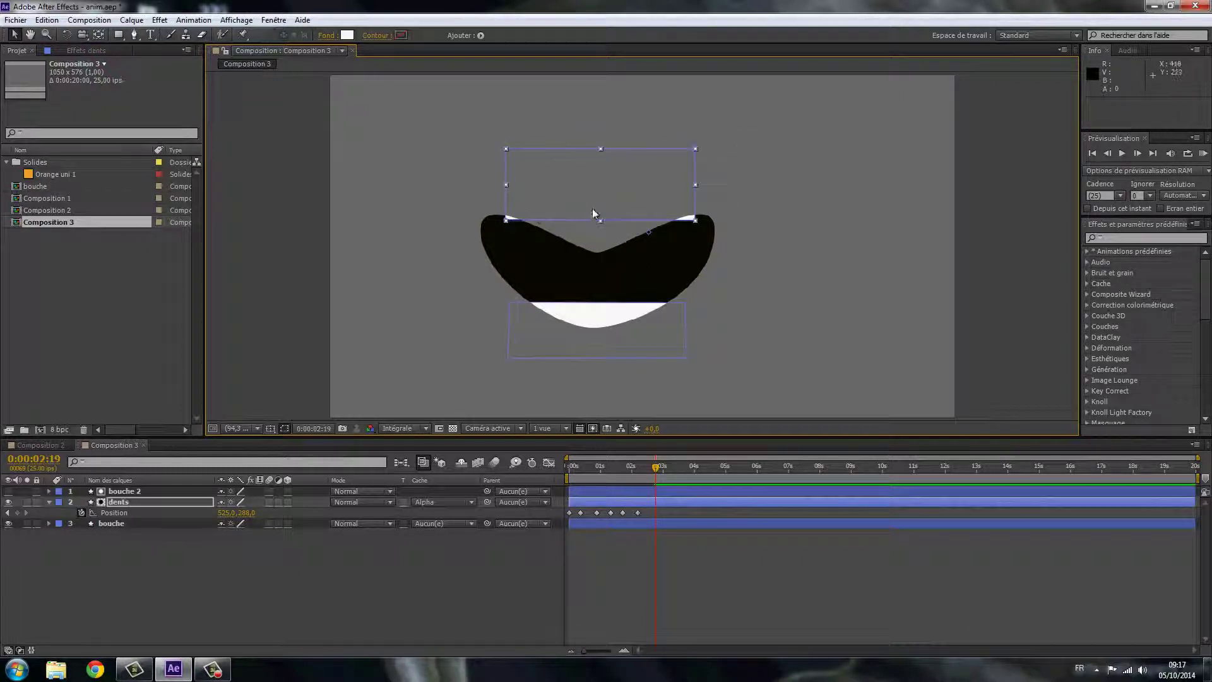
drag(555, 195, 559, 234)
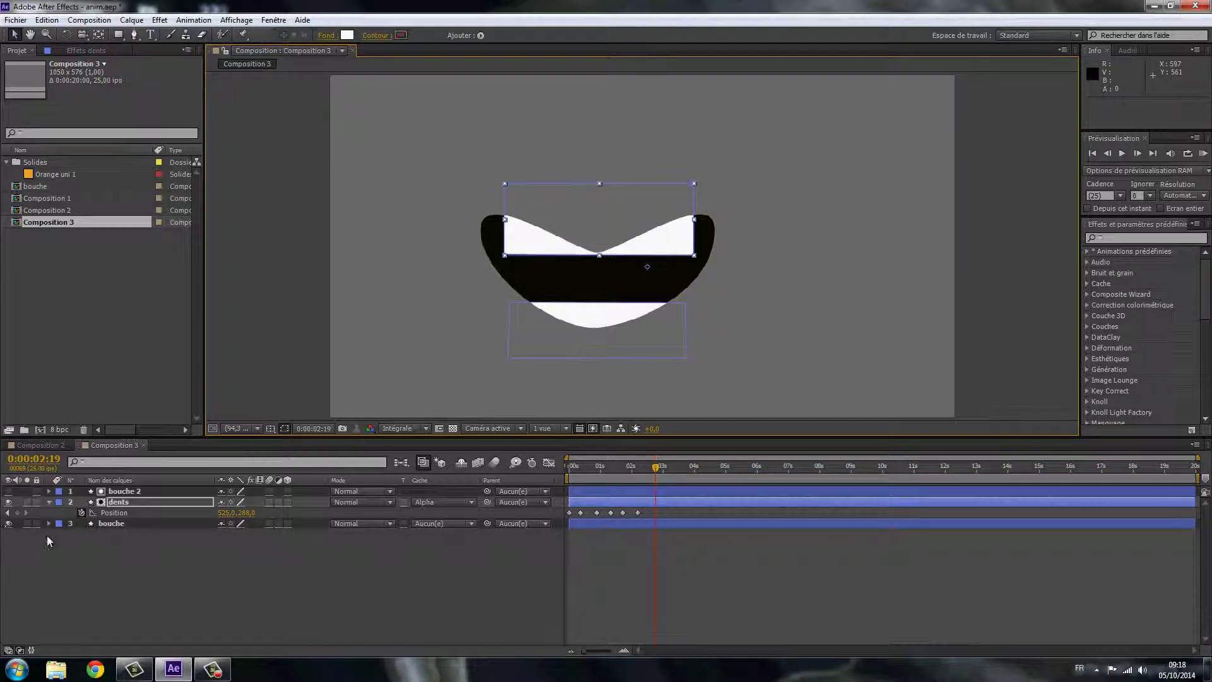
click(17, 517)
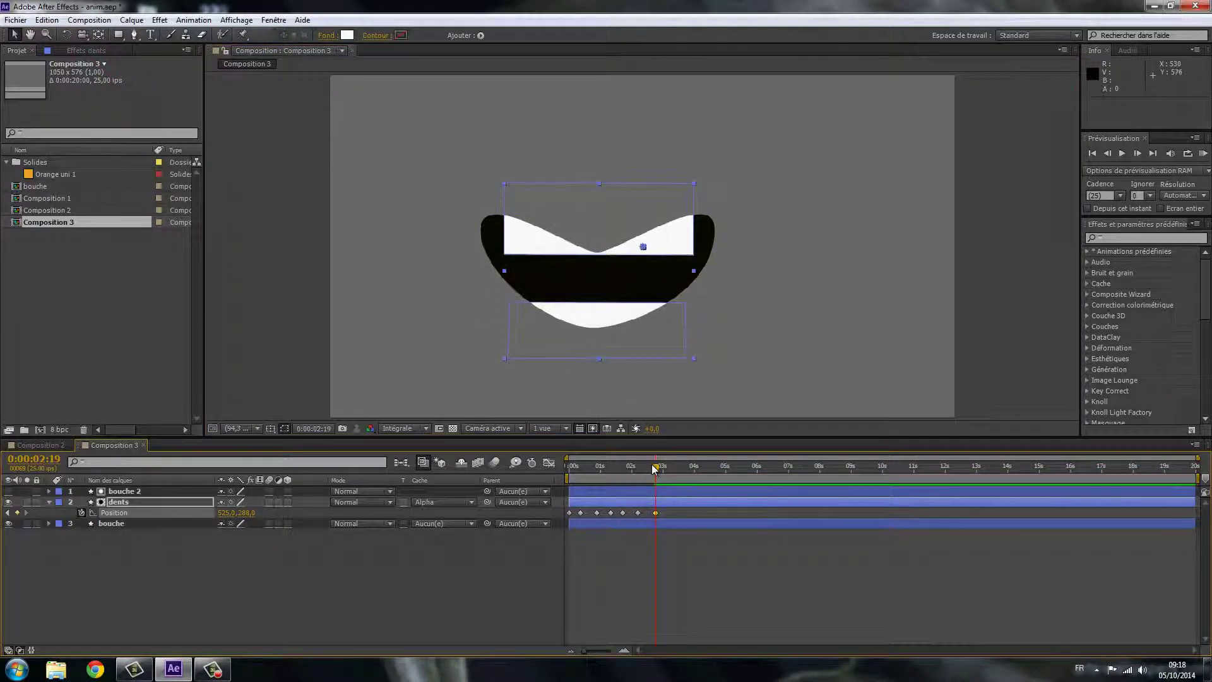
mouse_move(630, 469)
mouse_down()
mouse_move(684, 469)
mouse_move(575, 467)
mouse_up()
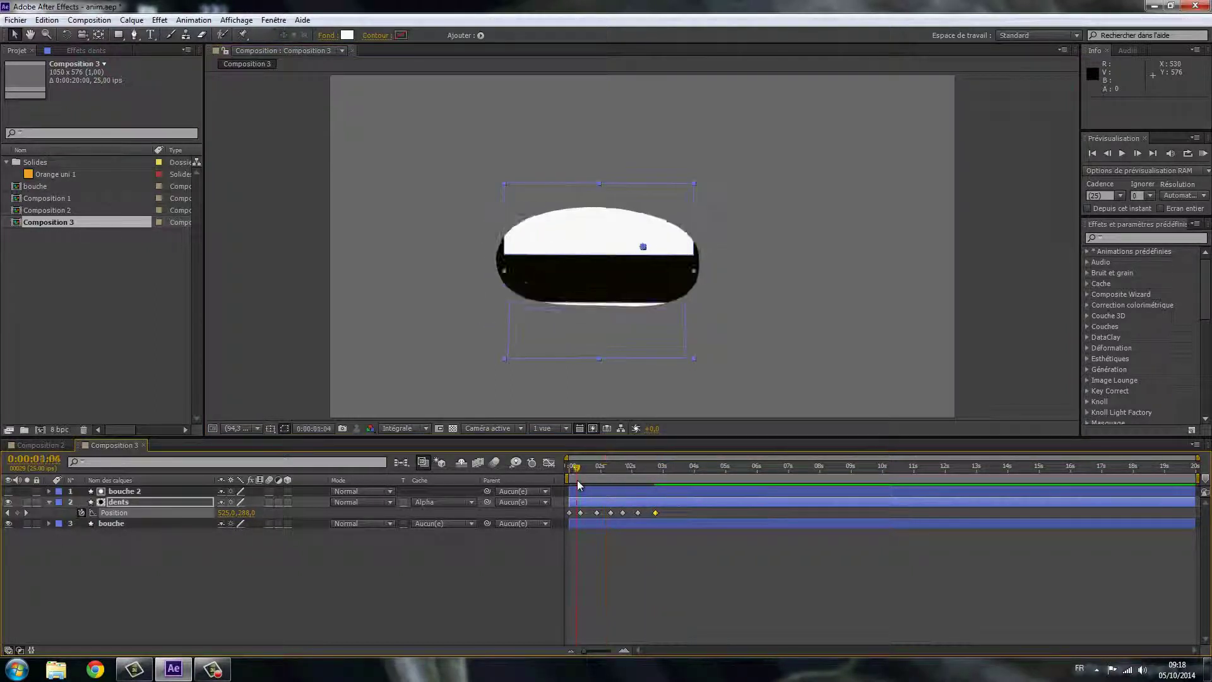
At frame 6, tuck the upper teeth to the mouth top and raise the lower teeth to its bottom.
click(625, 180)
click(597, 246)
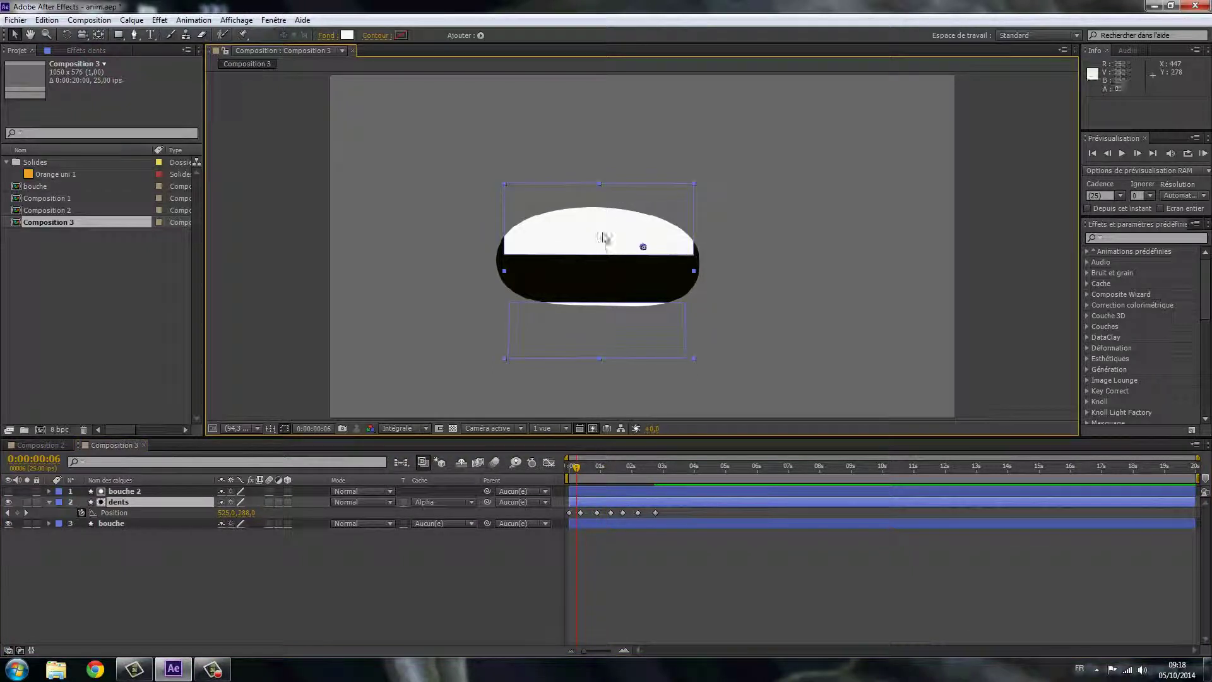
drag(613, 190, 607, 172)
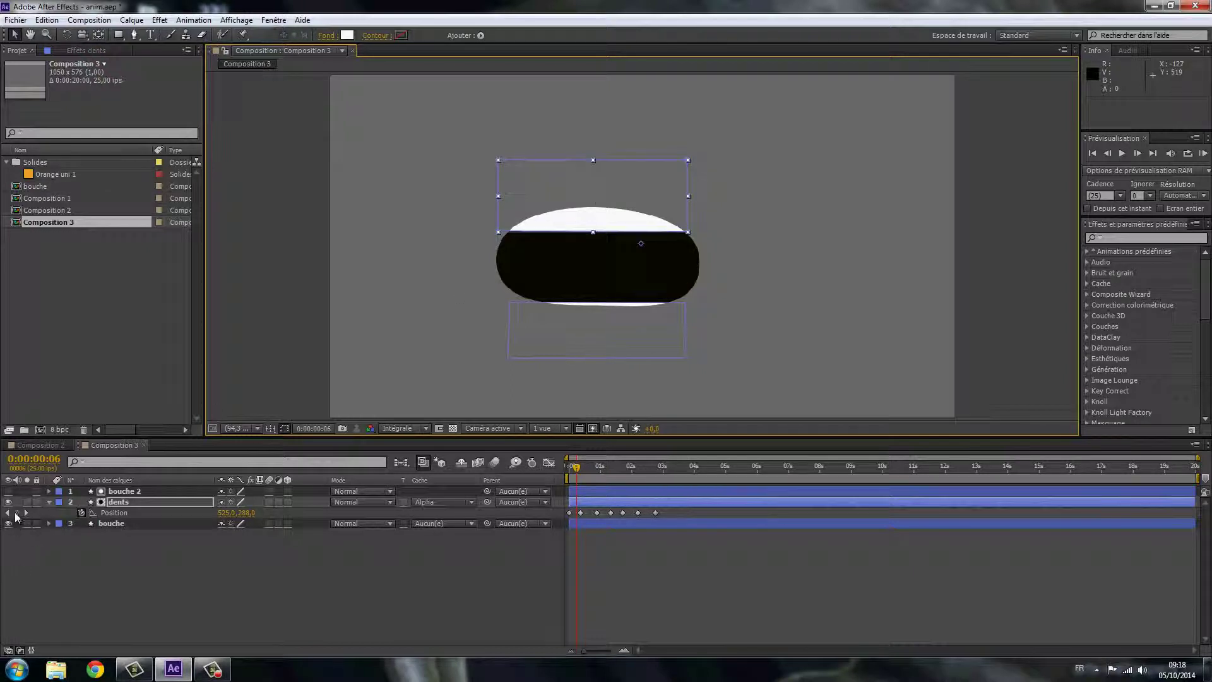
click(600, 338)
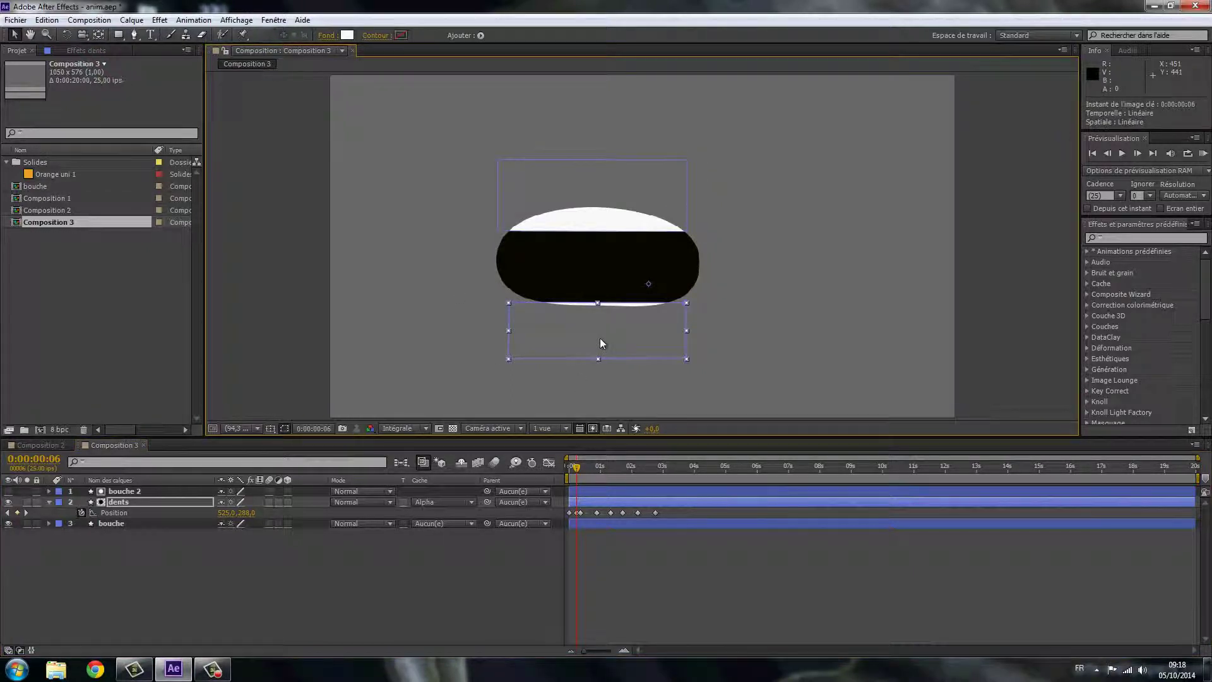
drag(600, 339, 600, 327)
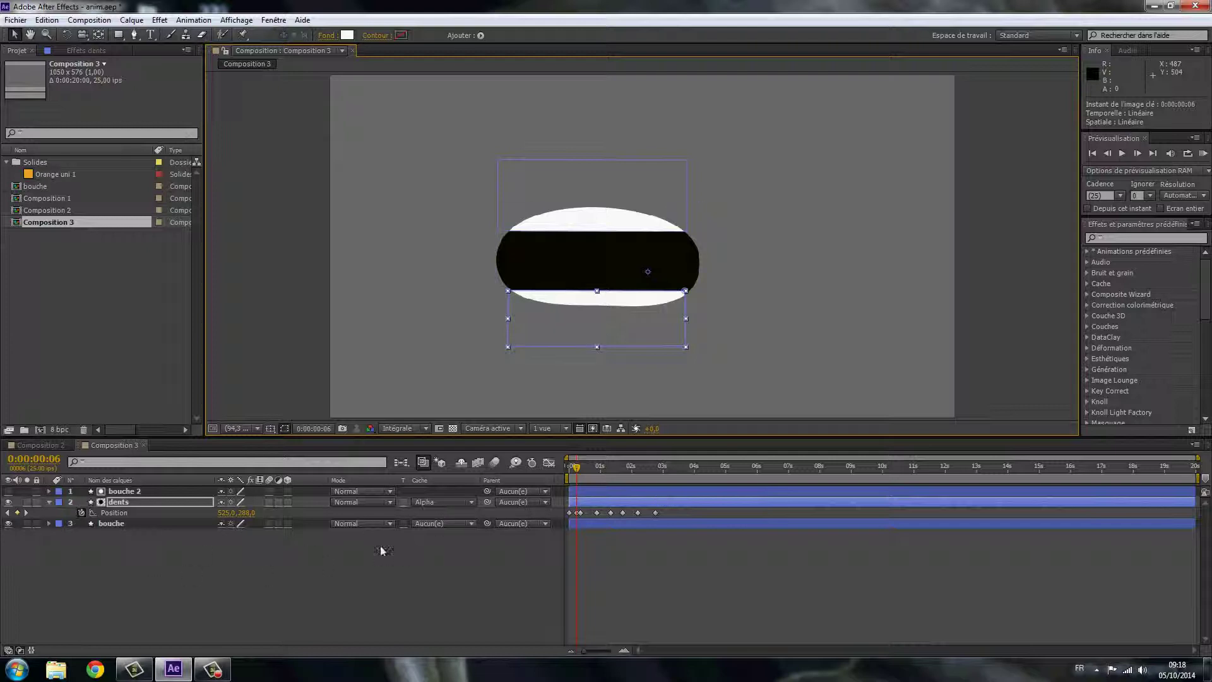
At frame 21, stretch the upper teeth mask taller and lift the lower teeth into the mouth.
drag(576, 466, 597, 465)
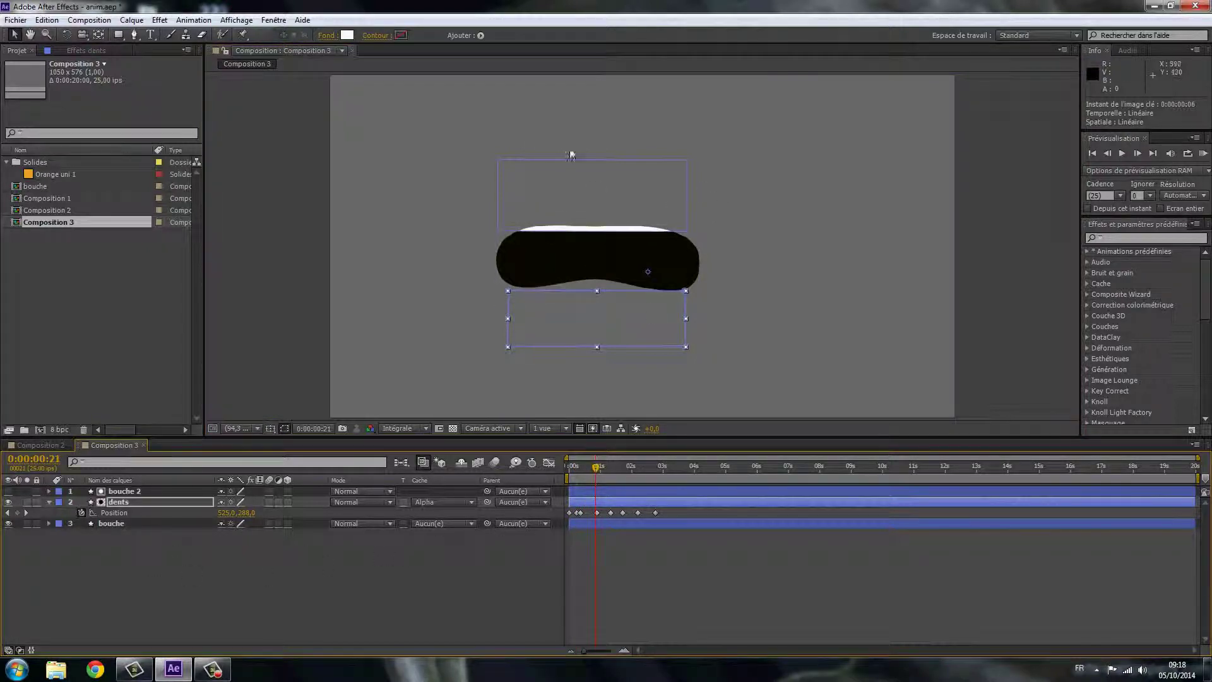
click(595, 162)
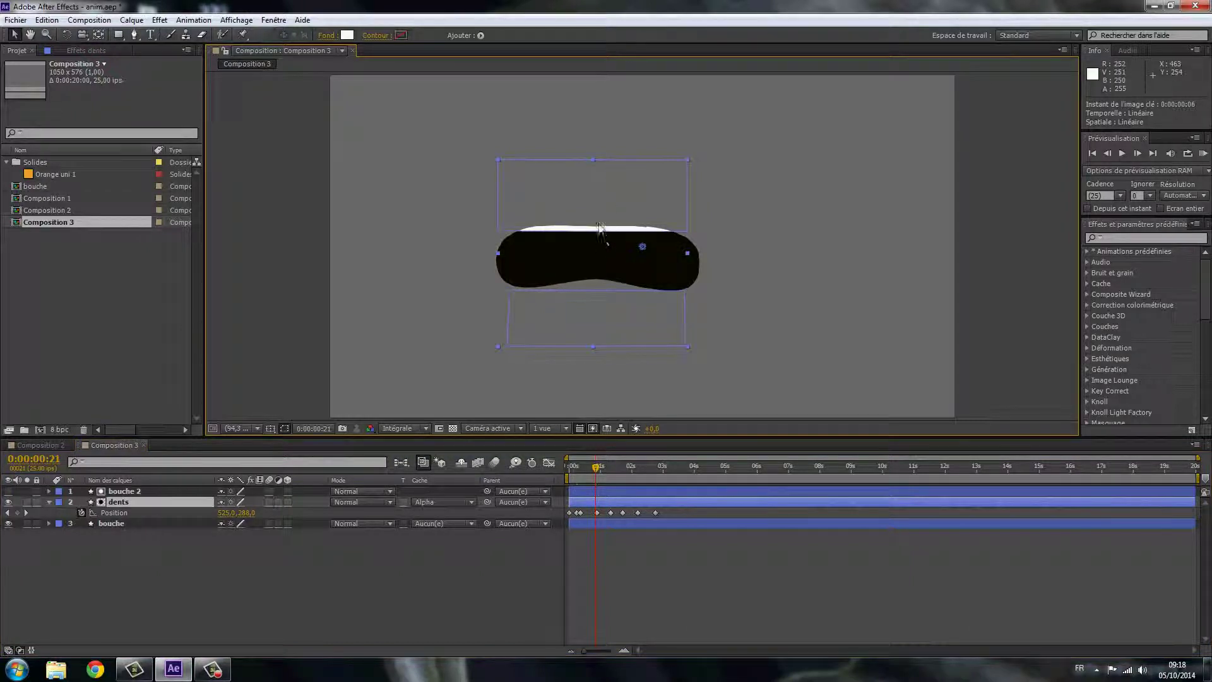
click(529, 161)
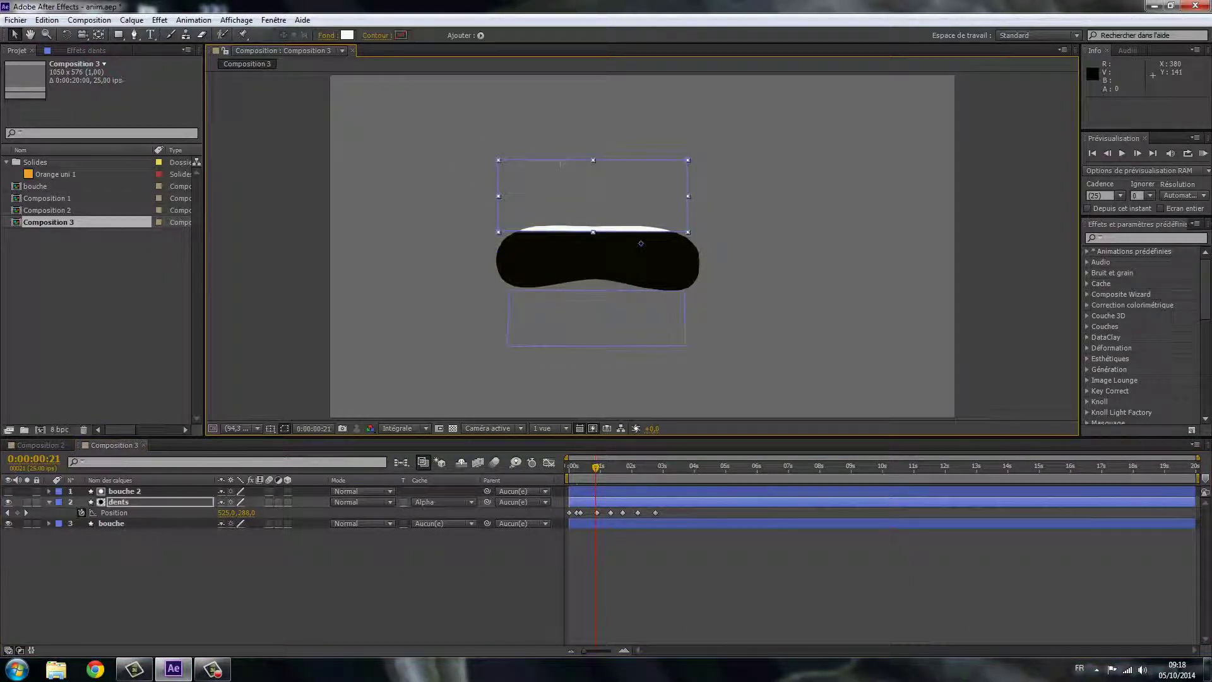
click(598, 232)
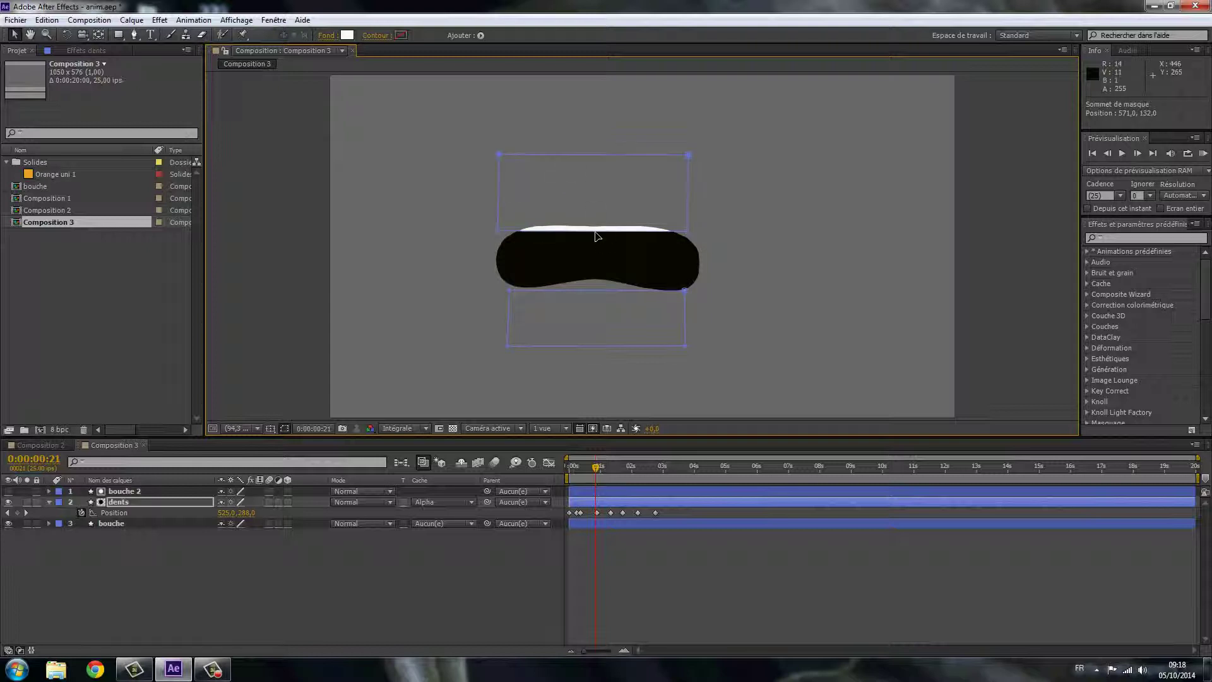
drag(597, 234, 598, 244)
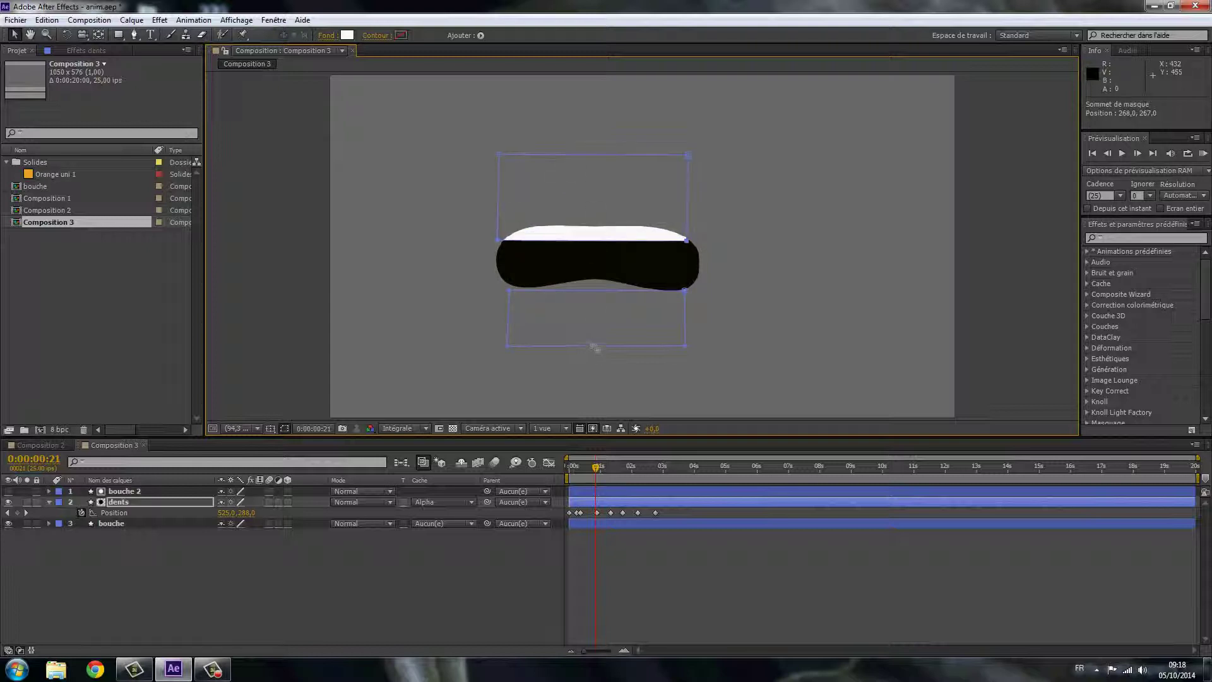
click(600, 296)
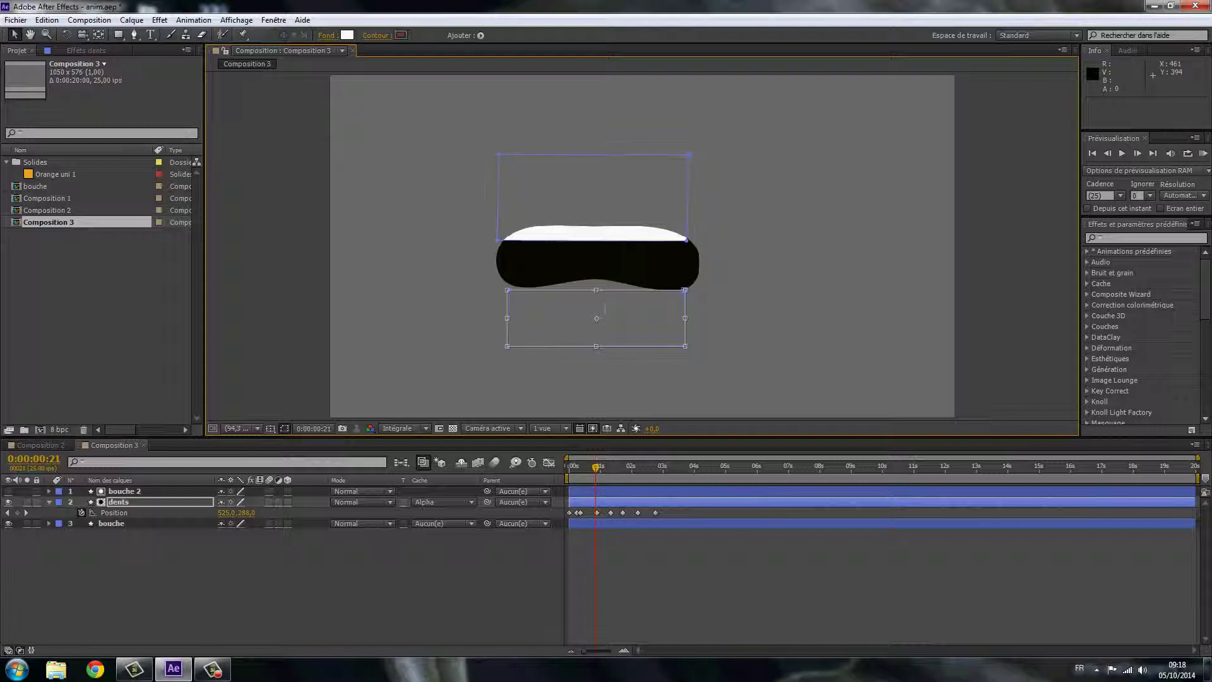
drag(611, 317, 611, 303)
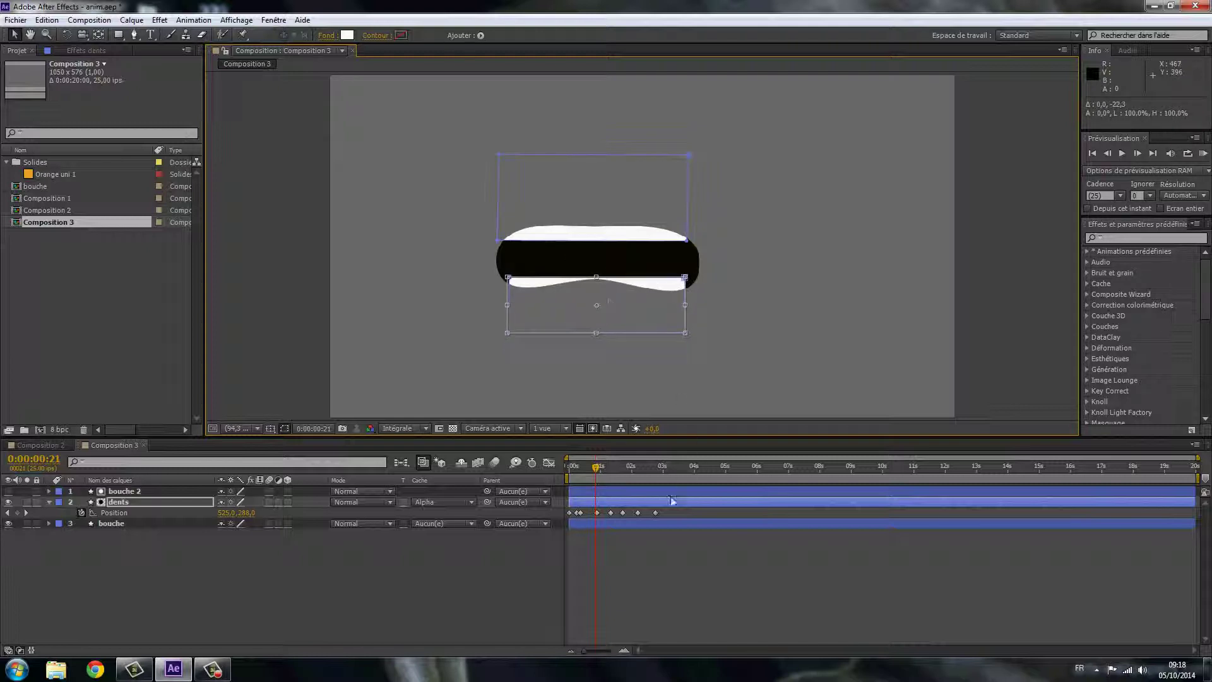
drag(595, 467, 626, 468)
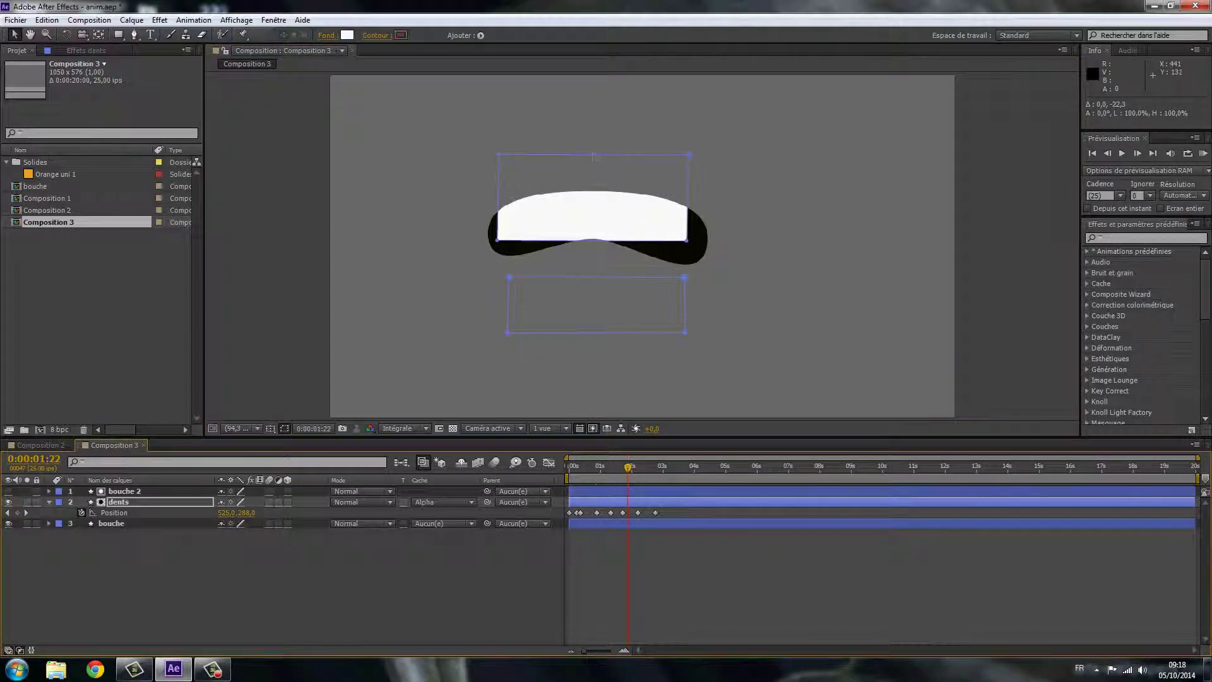
Around 1:24, move the upper teeth up and the lower dents teeth up into the mouth.
click(592, 181)
drag(622, 169, 592, 161)
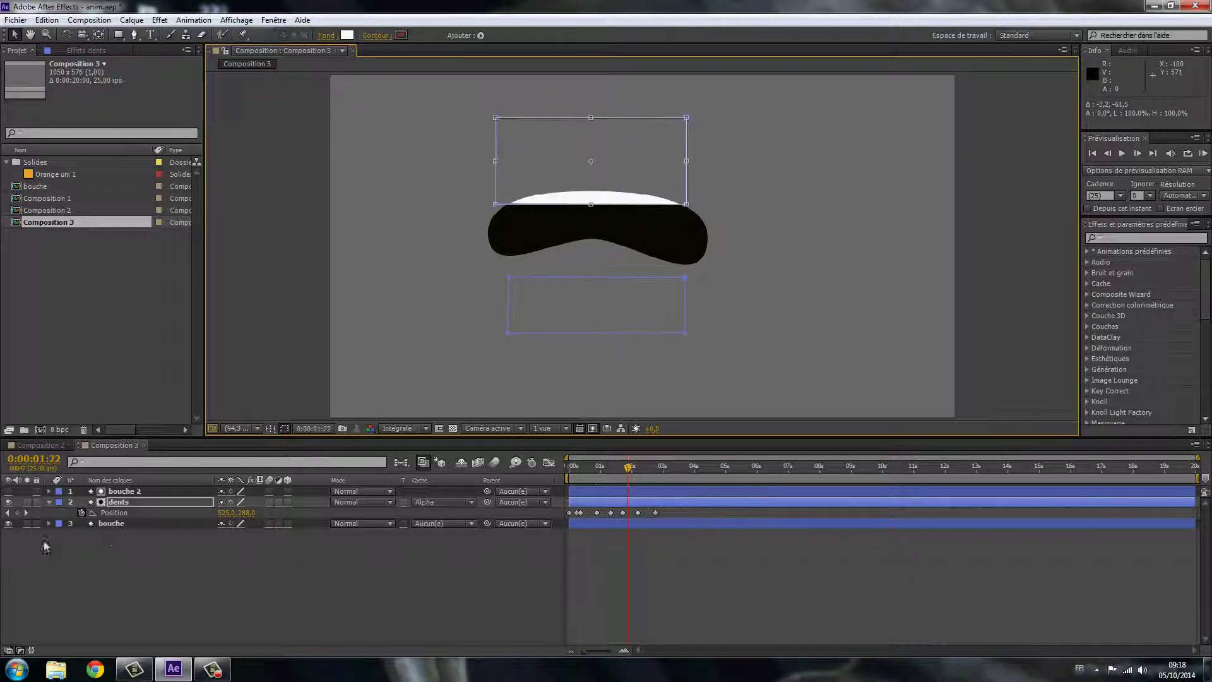
click(14, 519)
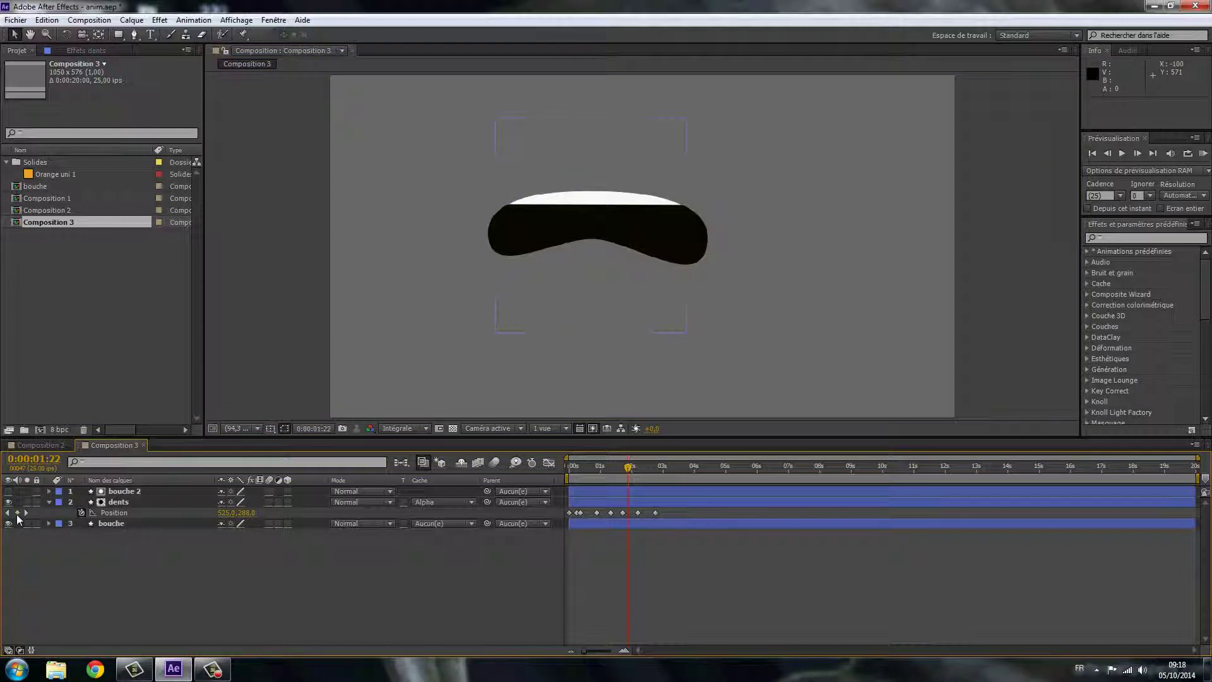
click(151, 502)
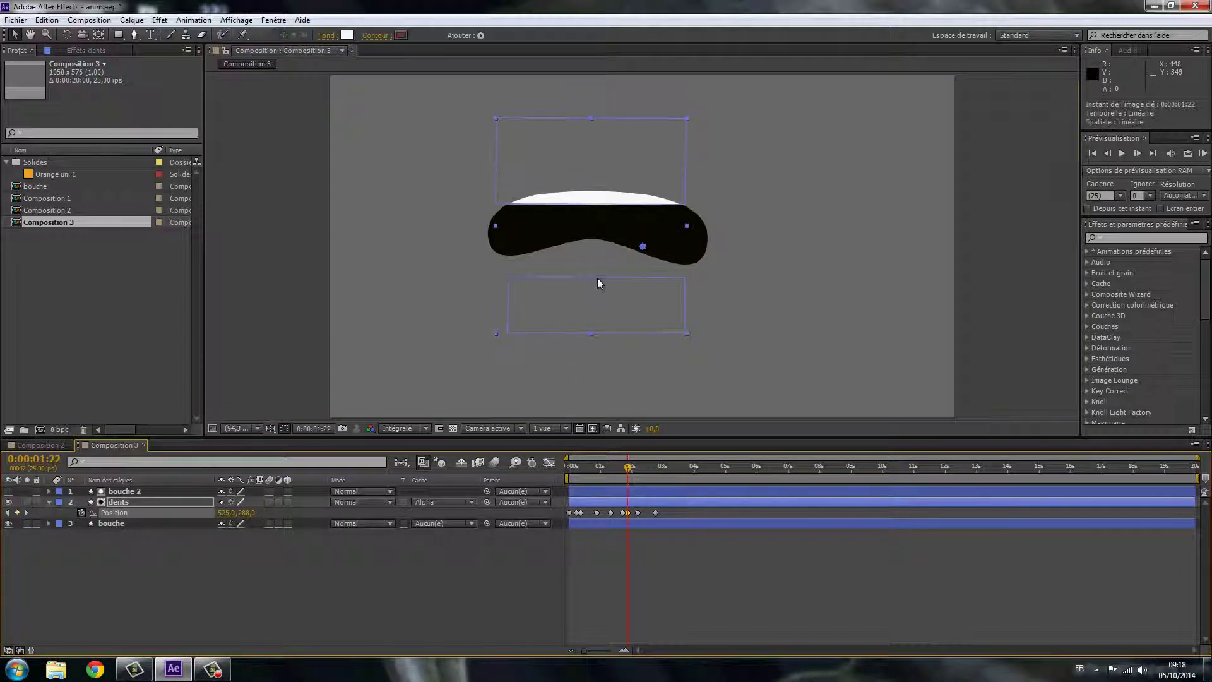
drag(597, 295, 598, 257)
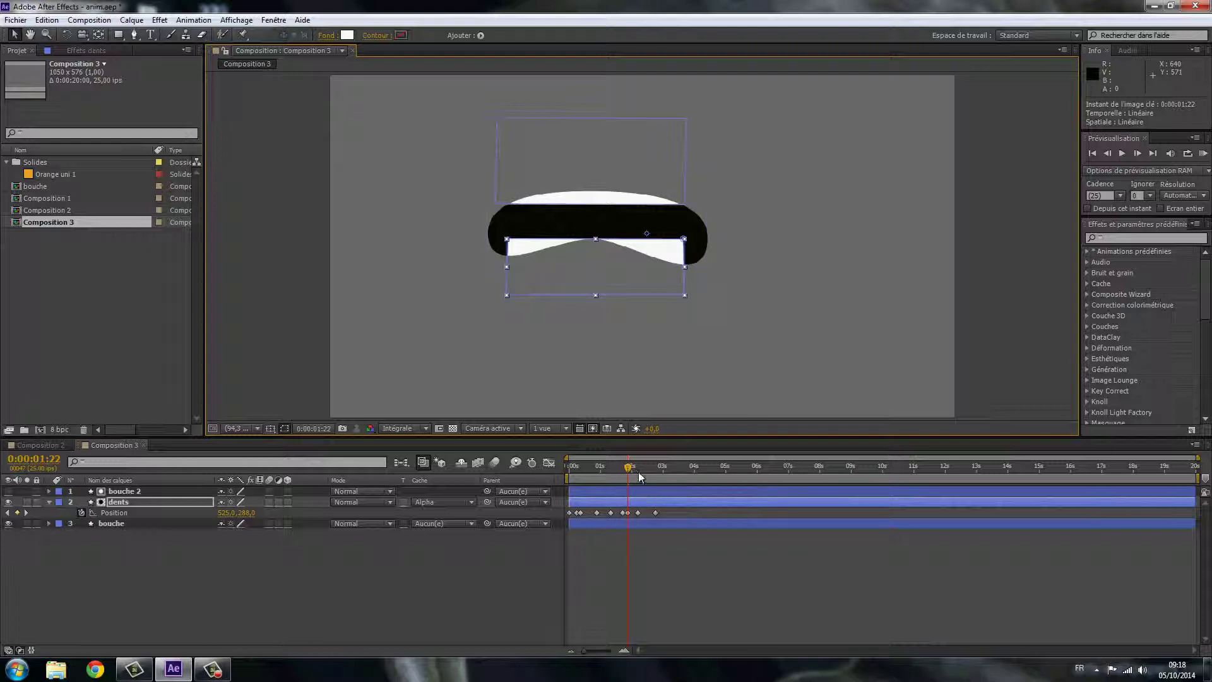
At 2:10 and nearby frames, drop the lower teeth under the mouth and settle the upper teeth at its top.
drag(632, 467, 645, 468)
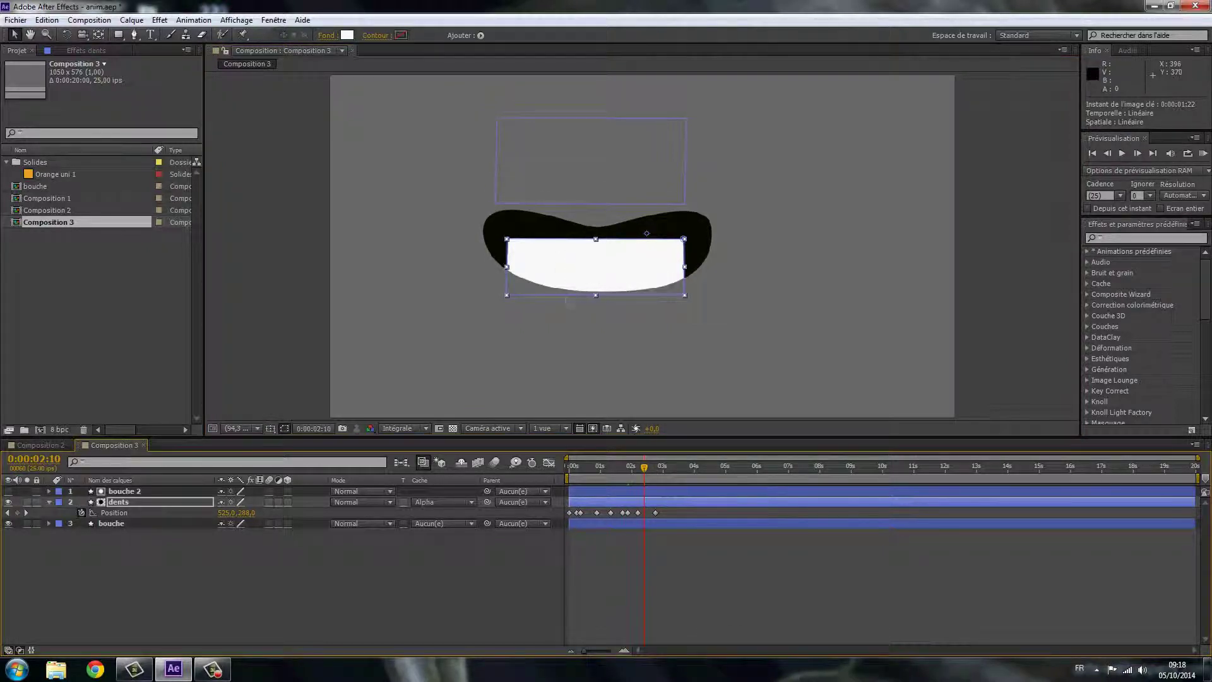
click(579, 276)
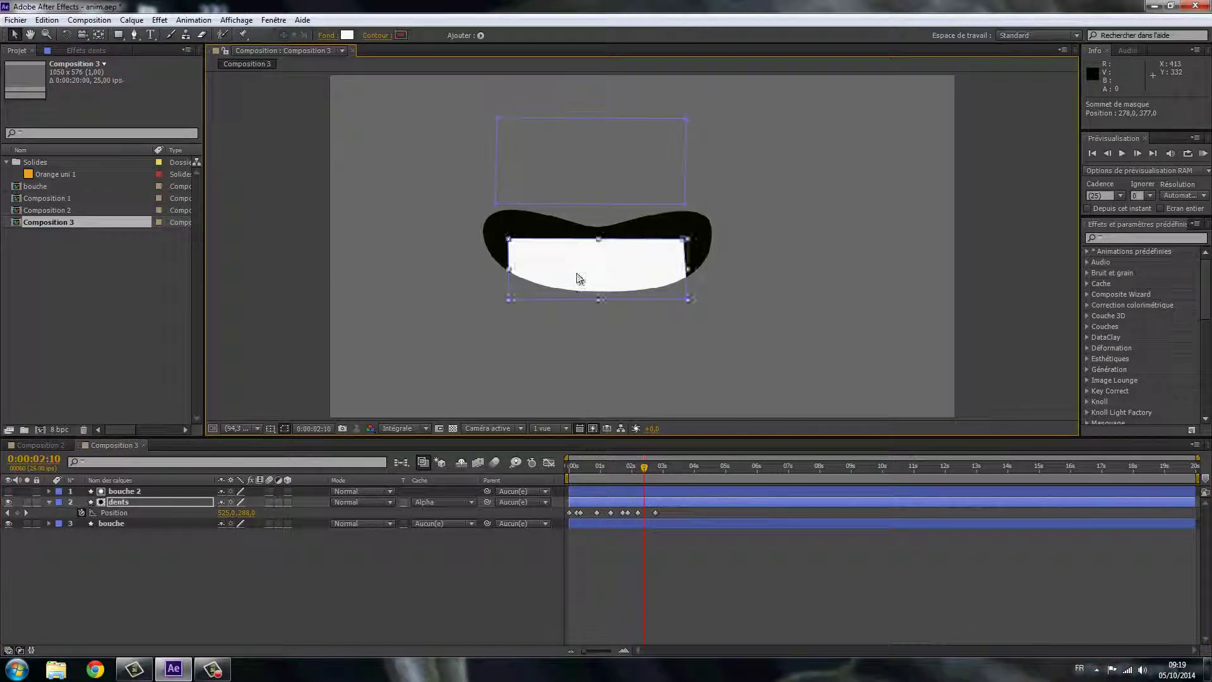
drag(580, 276, 587, 309)
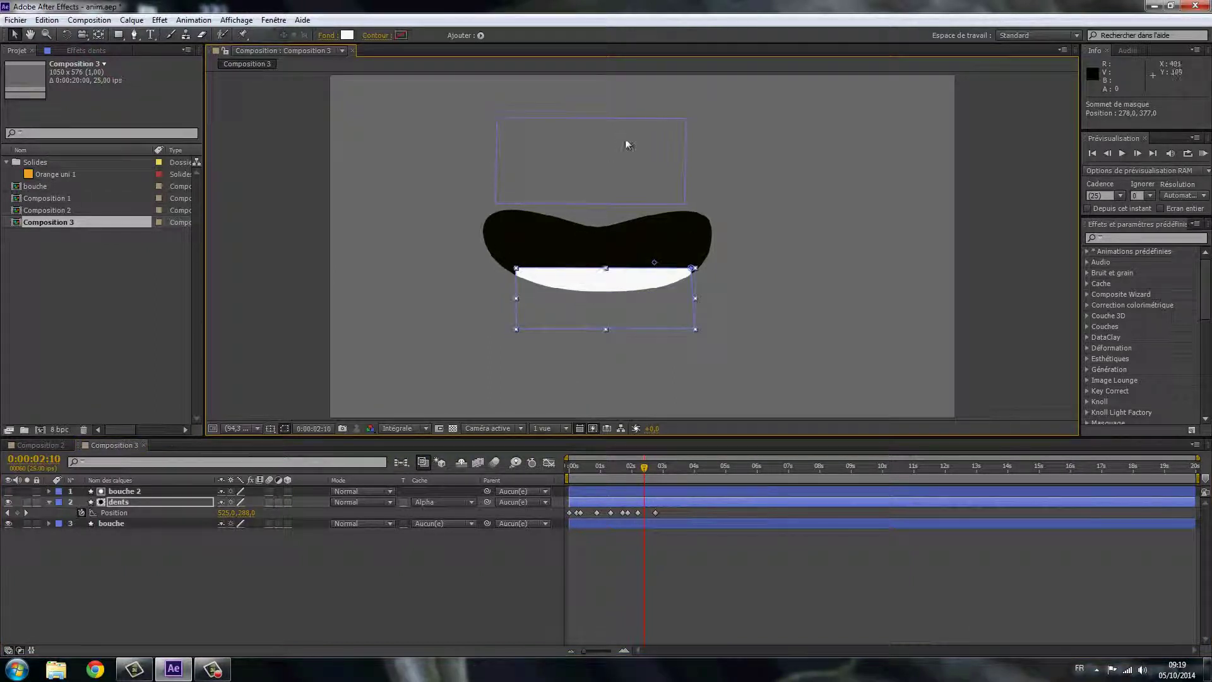
click(593, 202)
drag(592, 161, 593, 187)
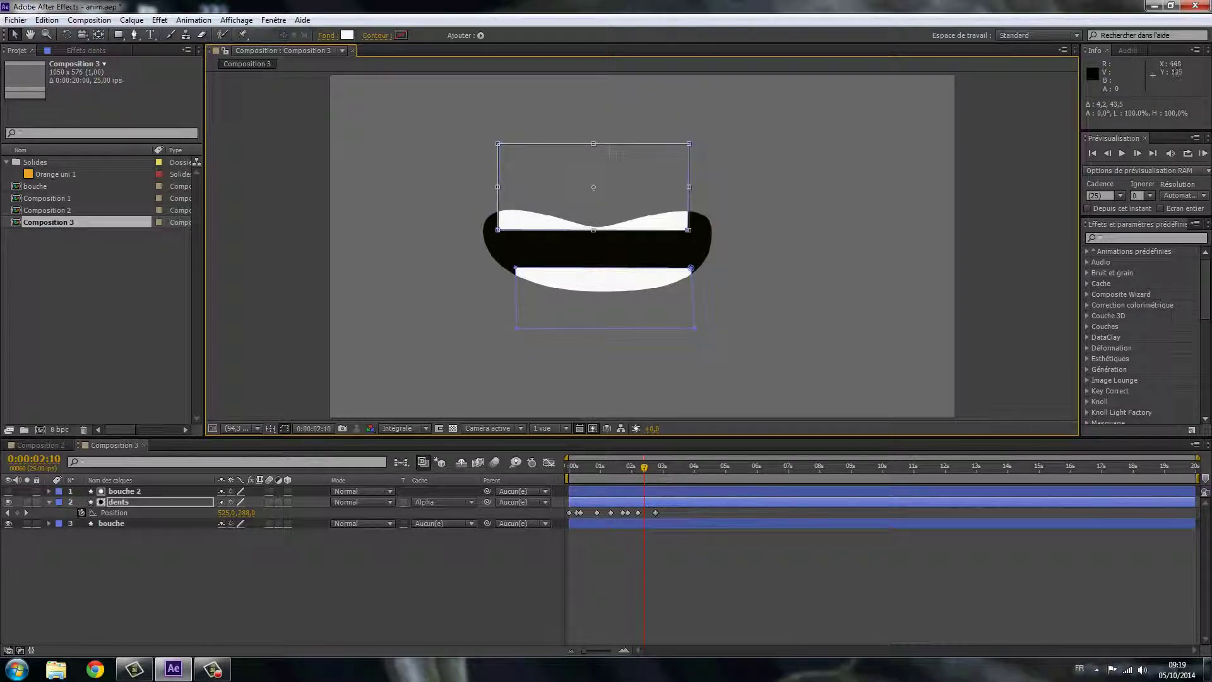
drag(644, 467, 650, 470)
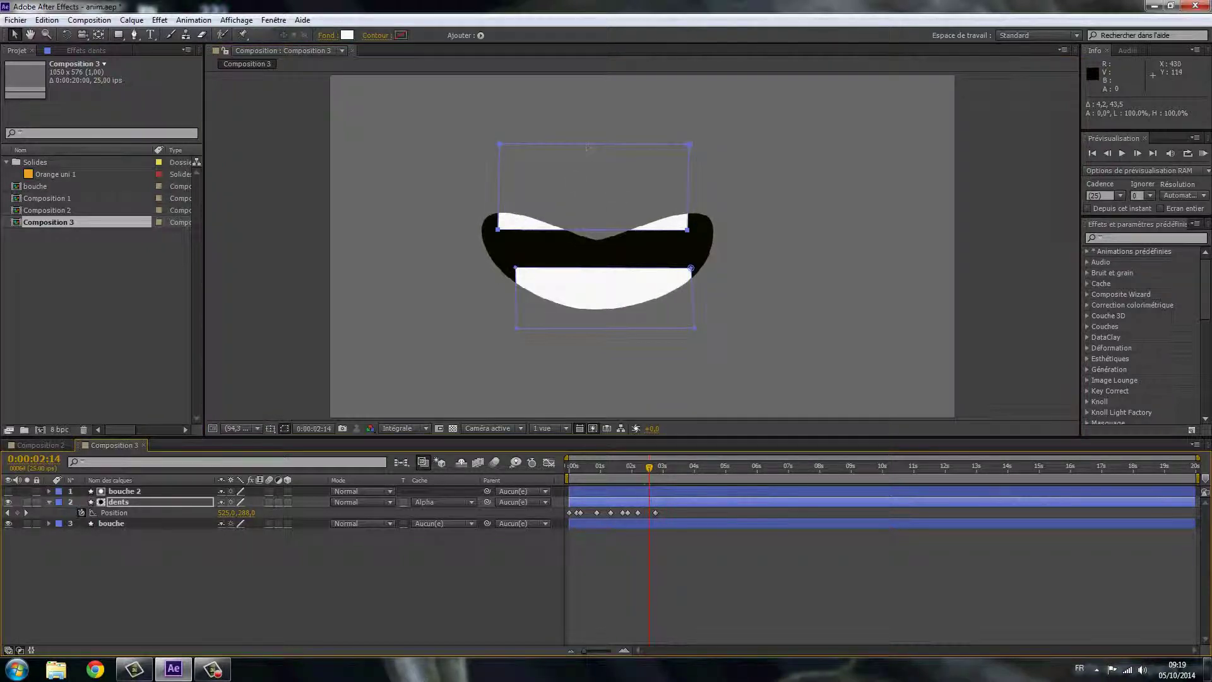
mouse_move(593, 187)
mouse_down()
mouse_move(594, 201)
mouse_move(595, 187)
mouse_up()
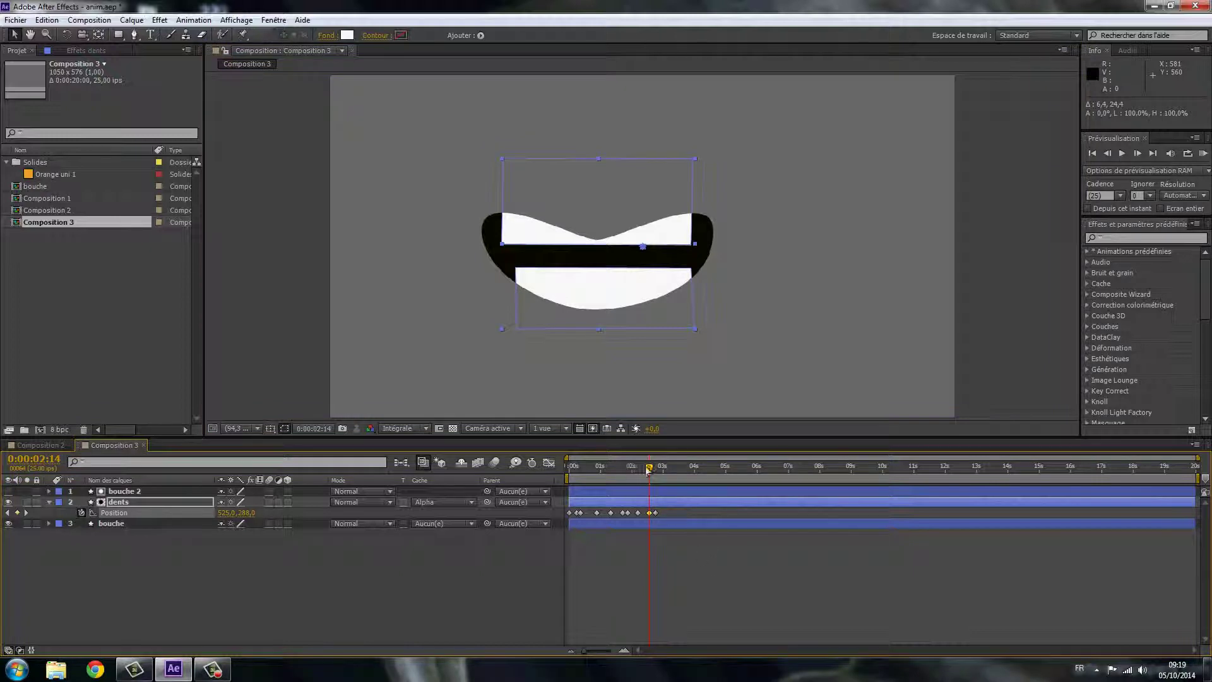
mouse_move(650, 466)
mouse_down()
mouse_move(616, 466)
mouse_move(642, 467)
mouse_up()
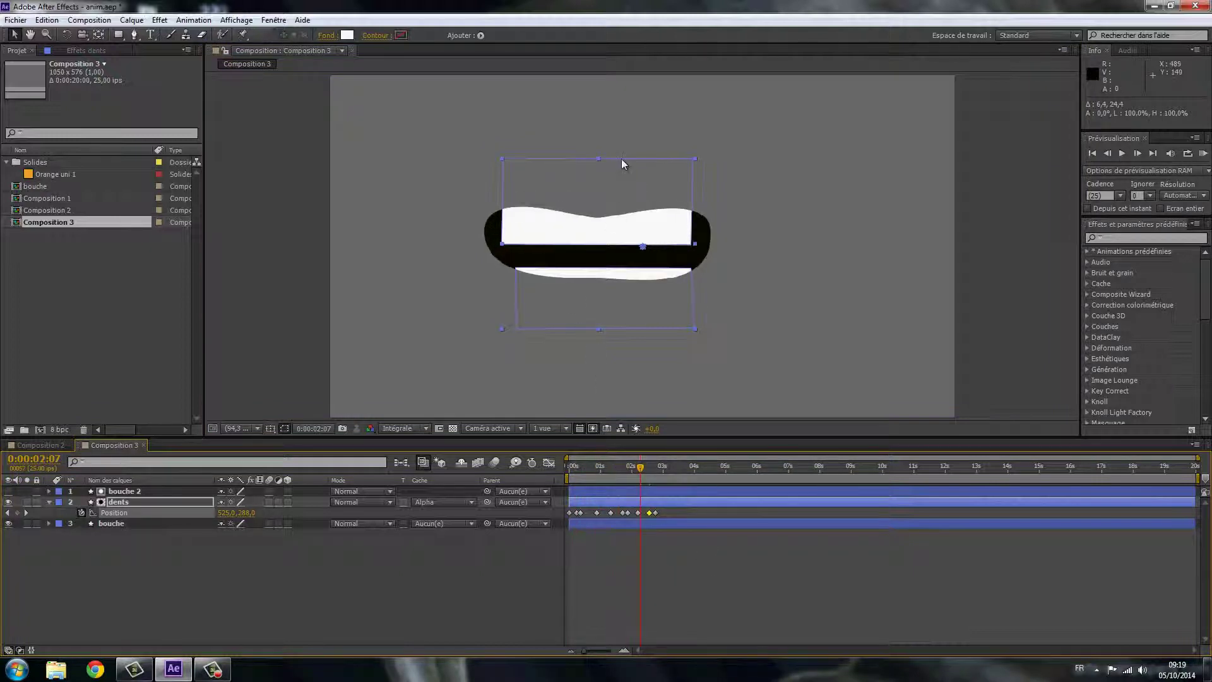
drag(622, 164, 622, 144)
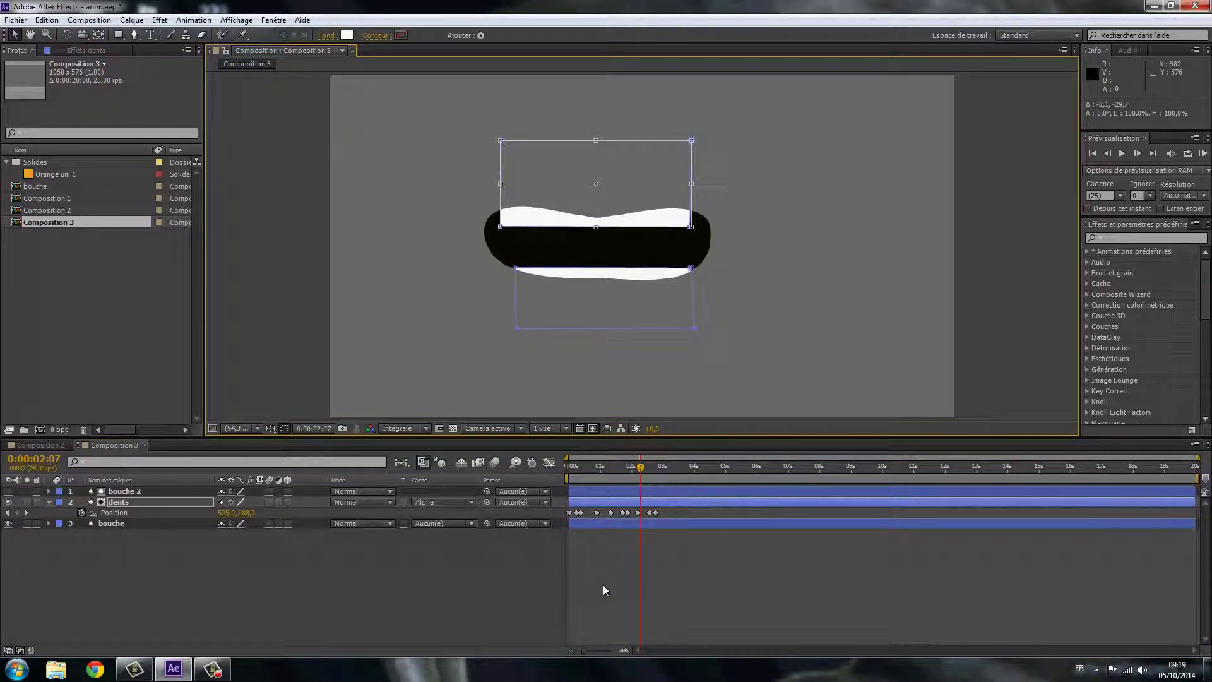
At frame 0, hide the lower teeth below and the upper teeth over the black mouth, keyframing Position.
mouse_move(641, 467)
mouse_down()
mouse_move(568, 469)
mouse_move(667, 467)
mouse_move(661, 500)
mouse_up()
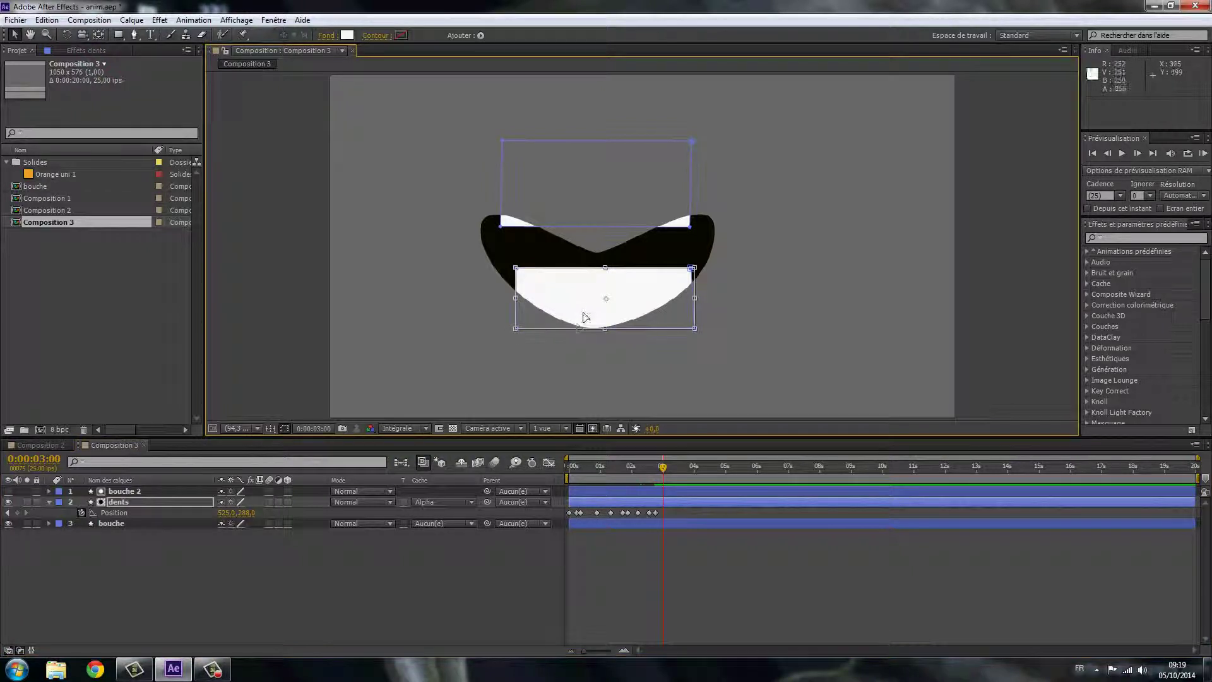
drag(603, 298, 584, 346)
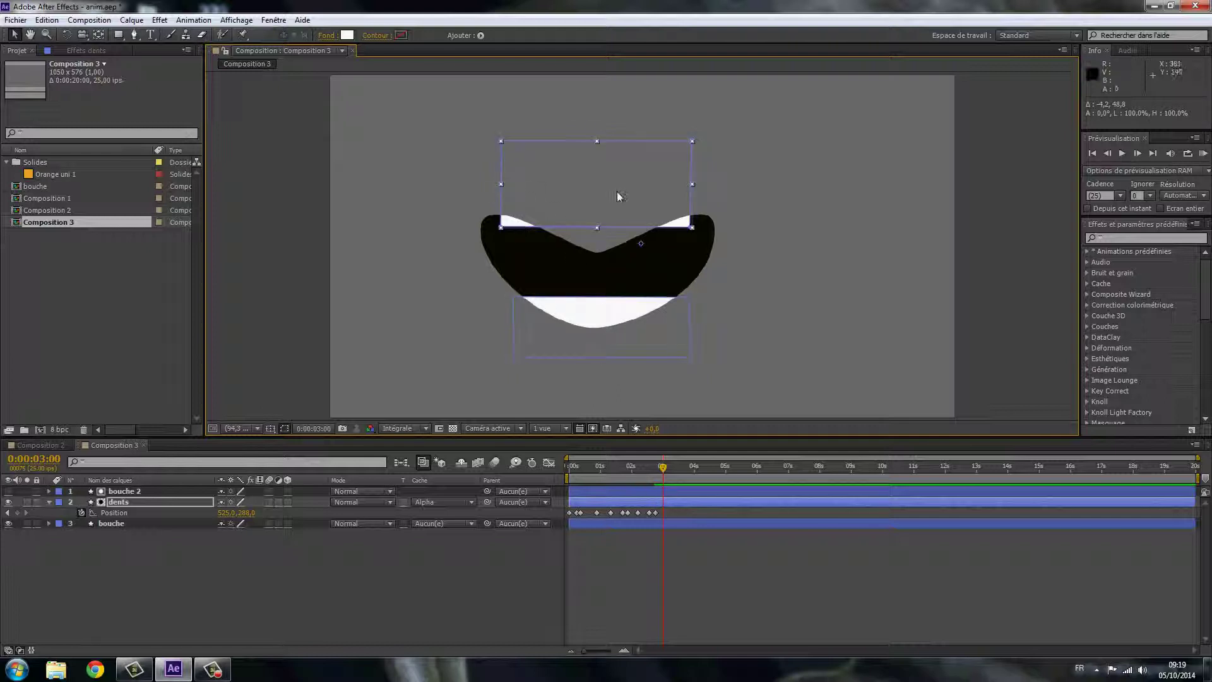
drag(518, 226, 530, 256)
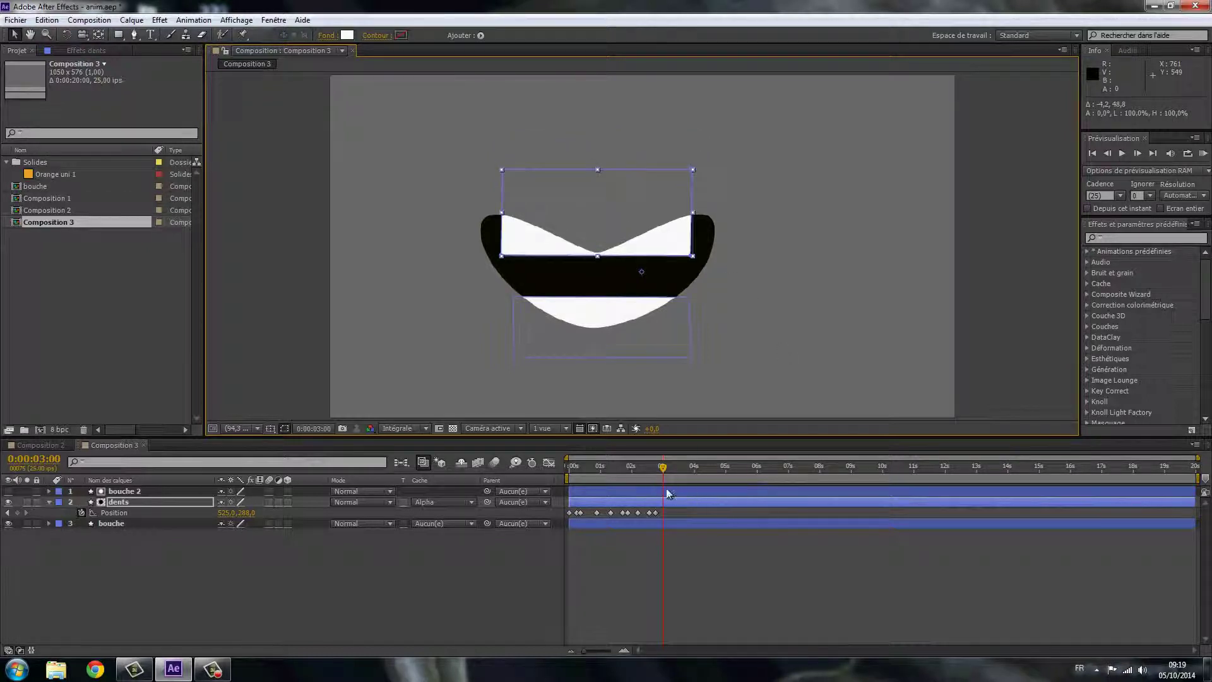
click(19, 514)
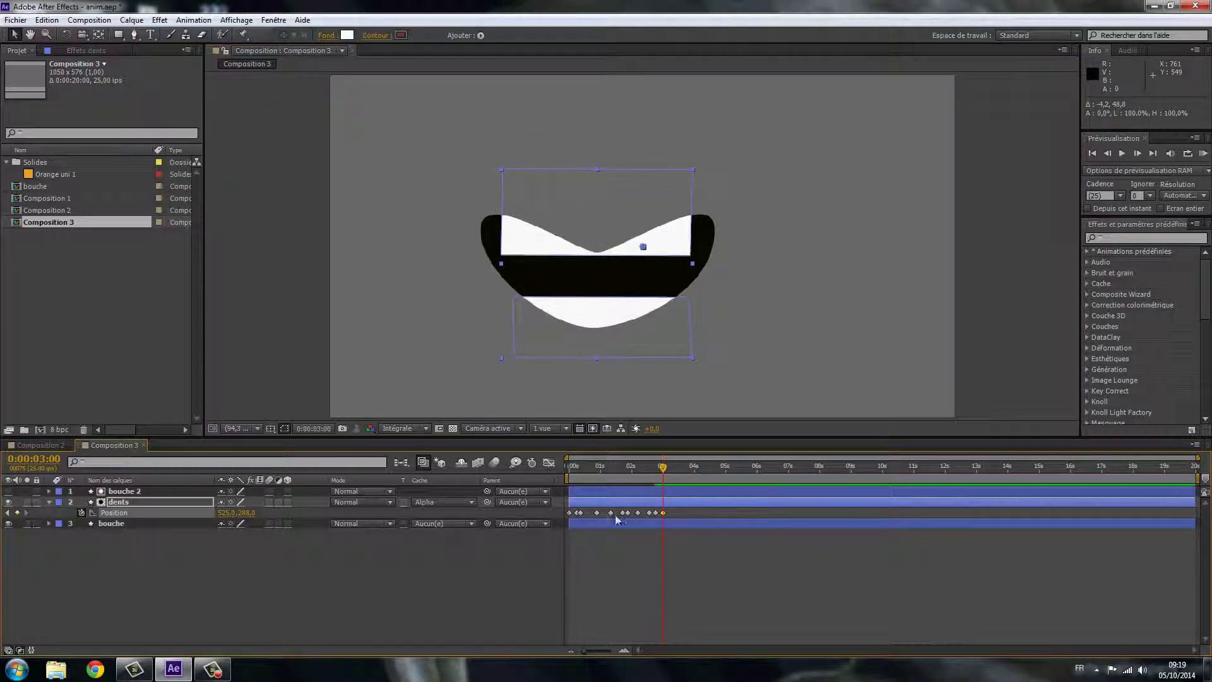
At an earlier frame raise both teeth shapes, then play through to check the movement.
drag(667, 466, 646, 467)
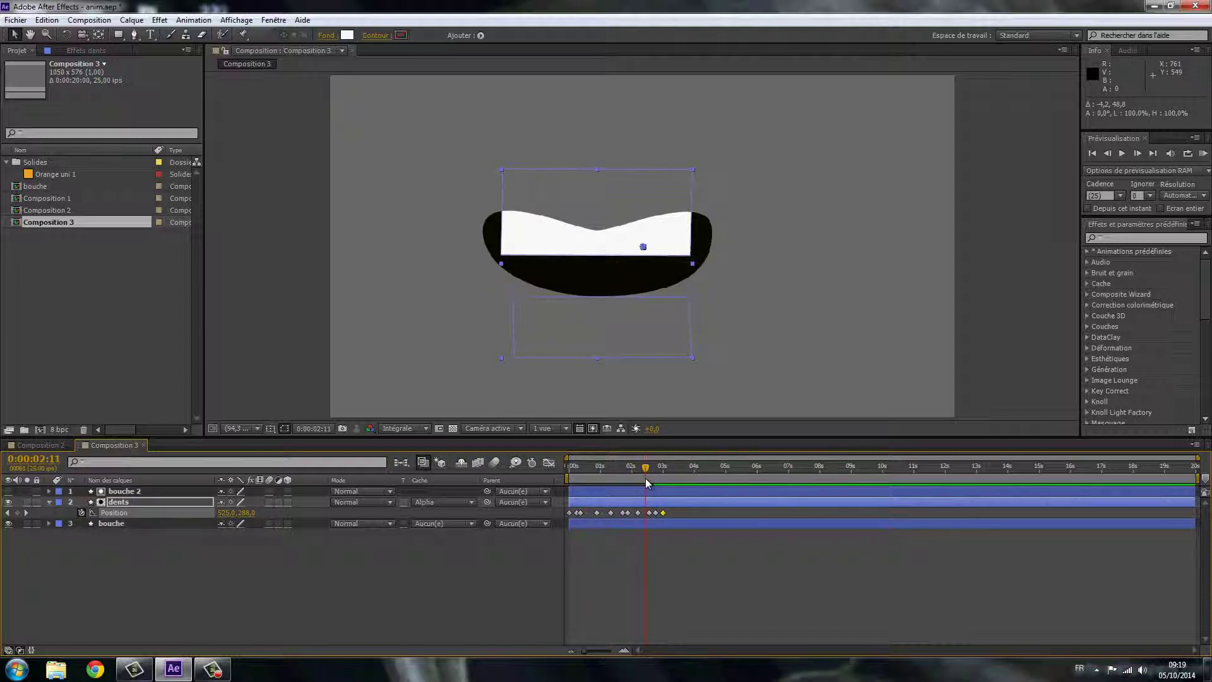
click(582, 332)
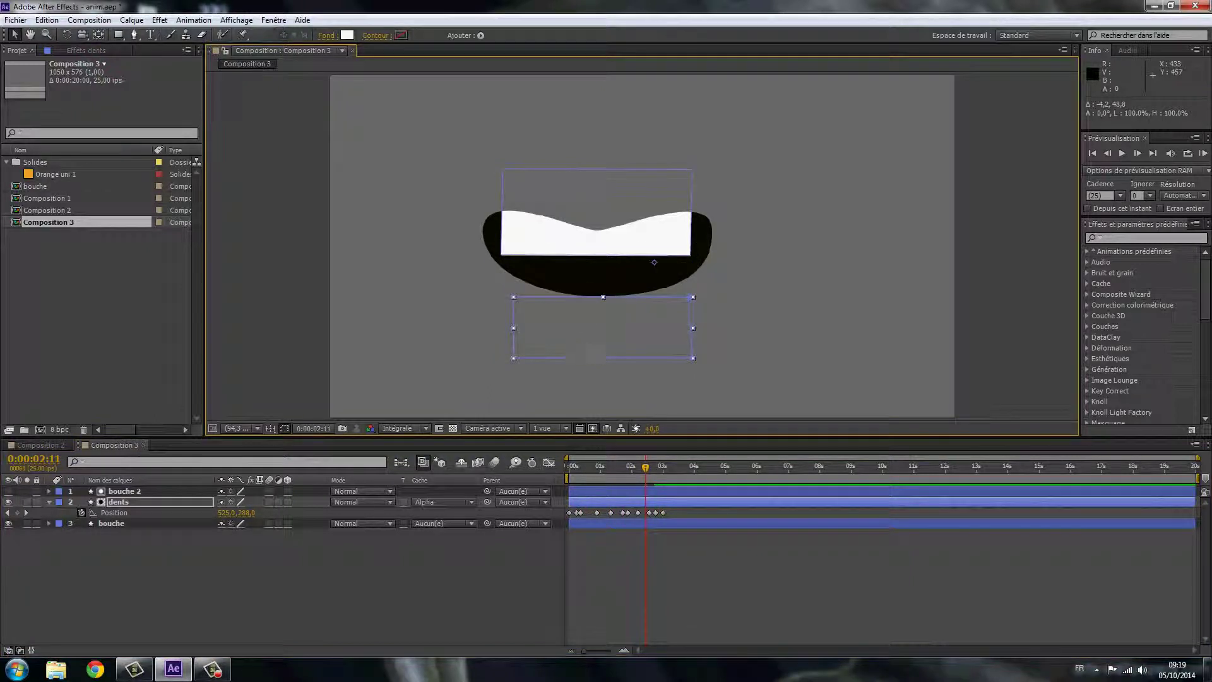
drag(606, 327, 607, 311)
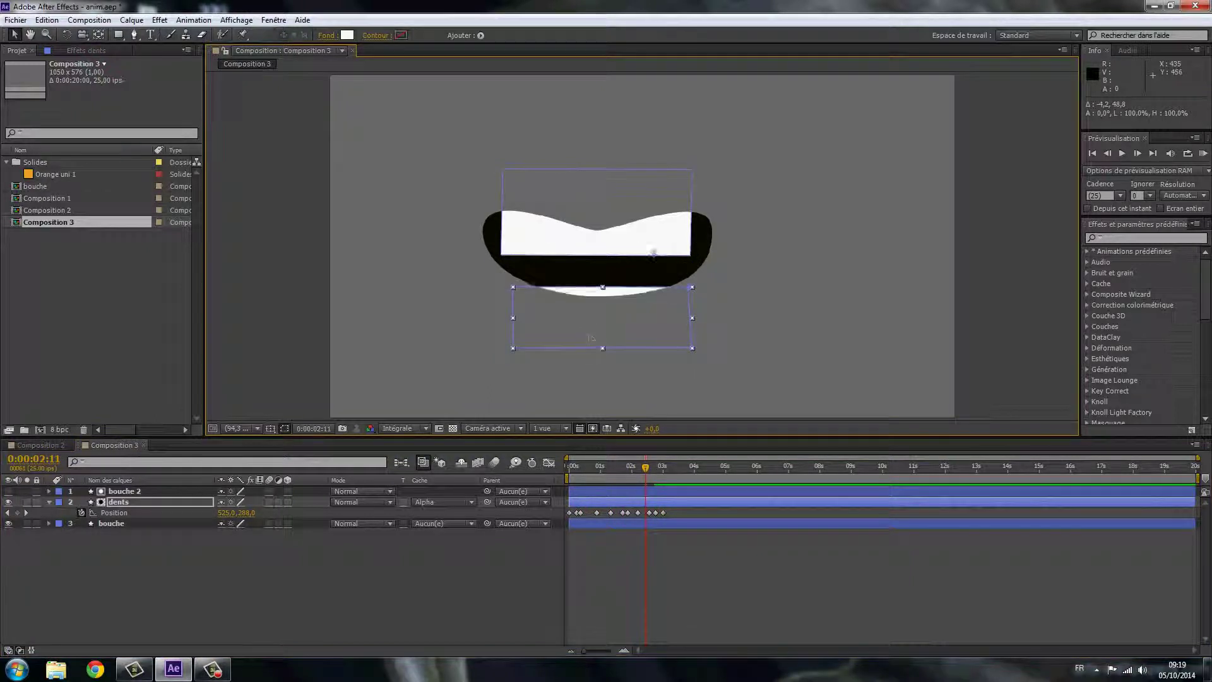
click(632, 179)
drag(630, 206, 630, 188)
drag(643, 468, 571, 467)
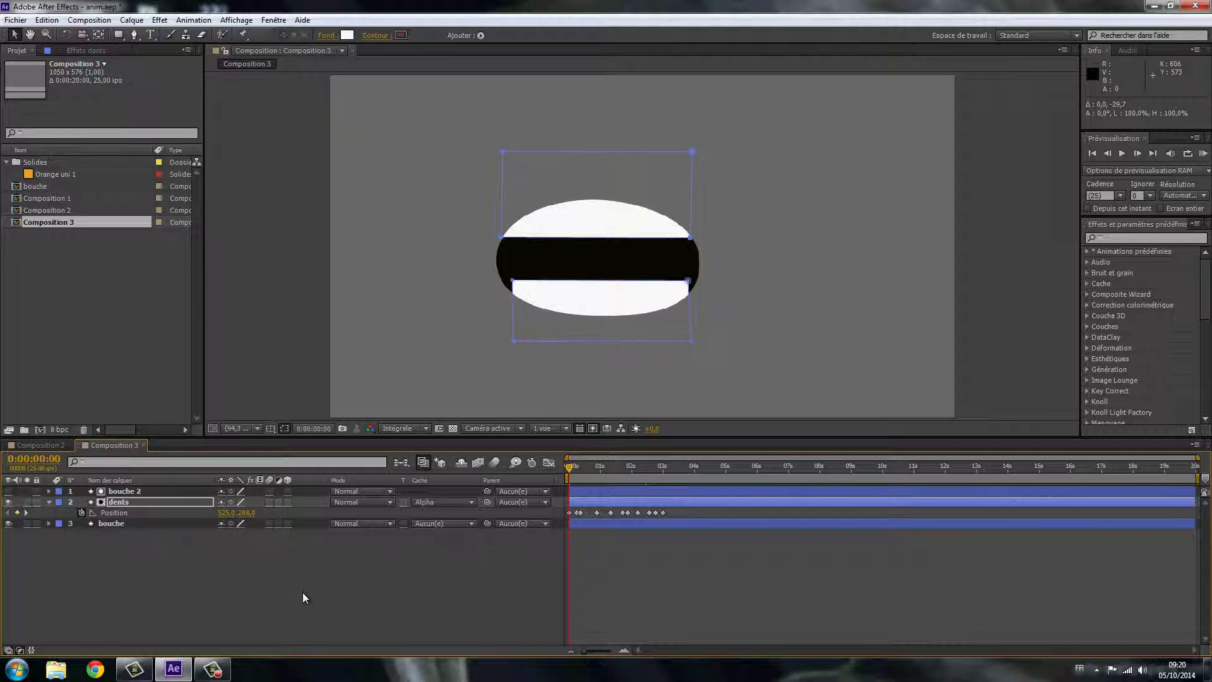
Duplicate bouche 2 into a new top layer bouche 3 and switch its visibility on.
click(127, 490)
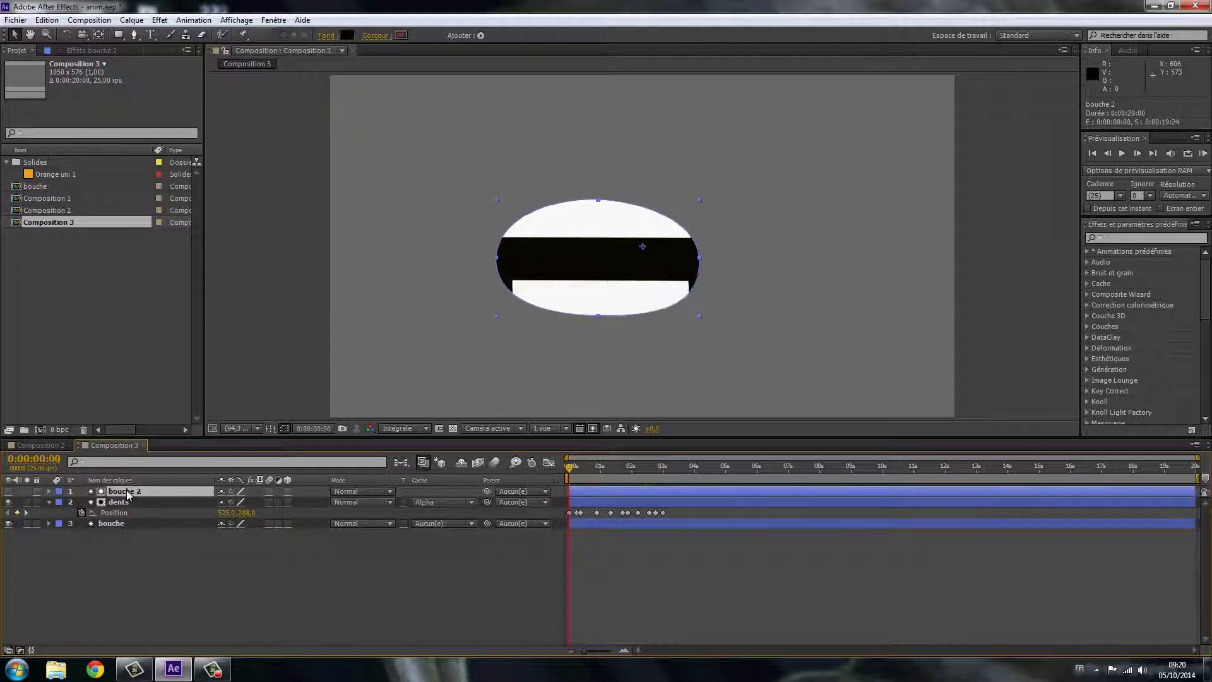
key(ctrl+d)
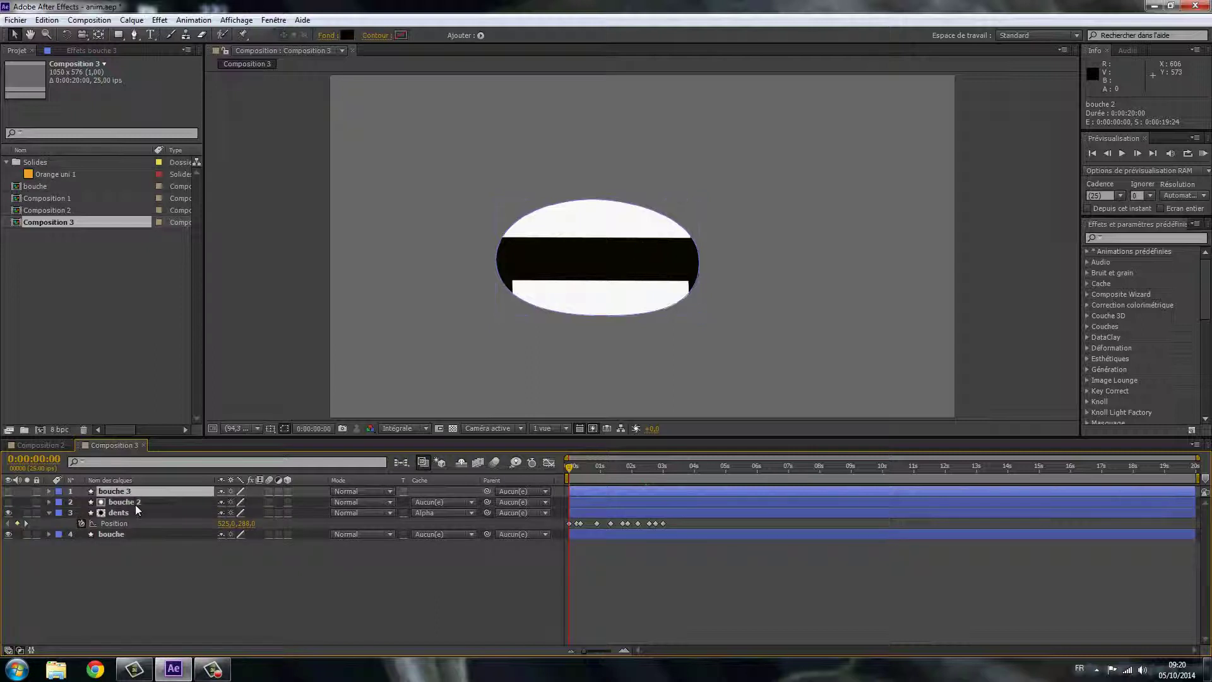
text(3)
click(121, 503)
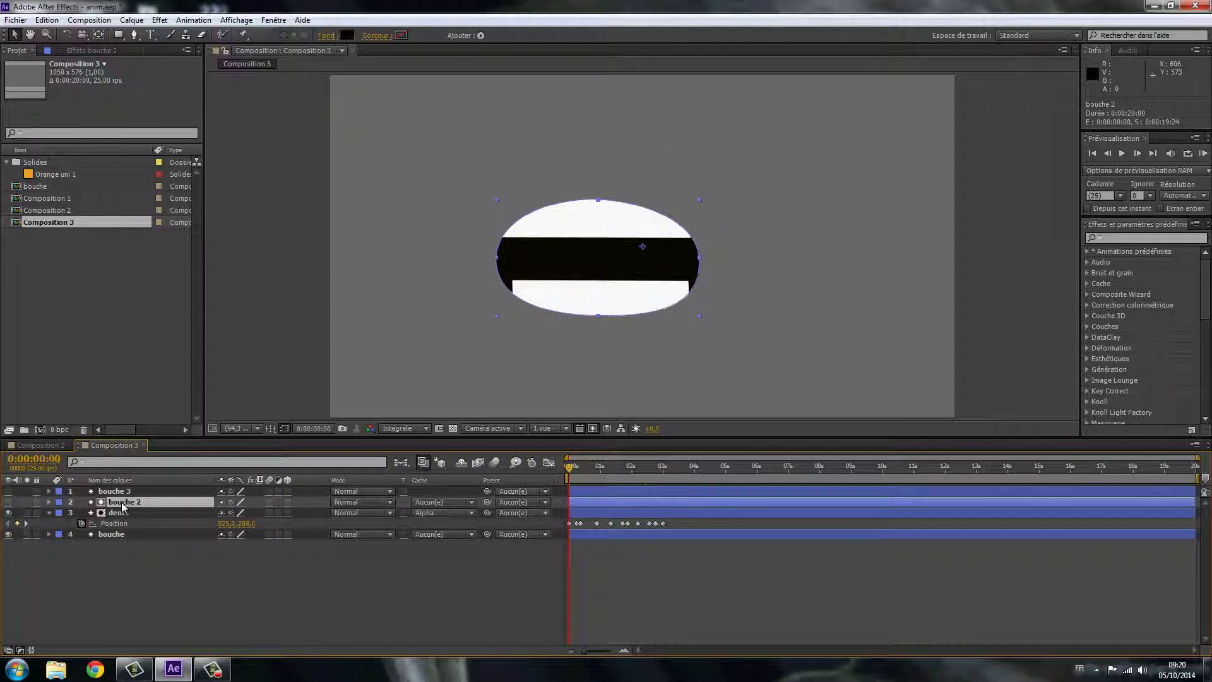
right_click(122, 507)
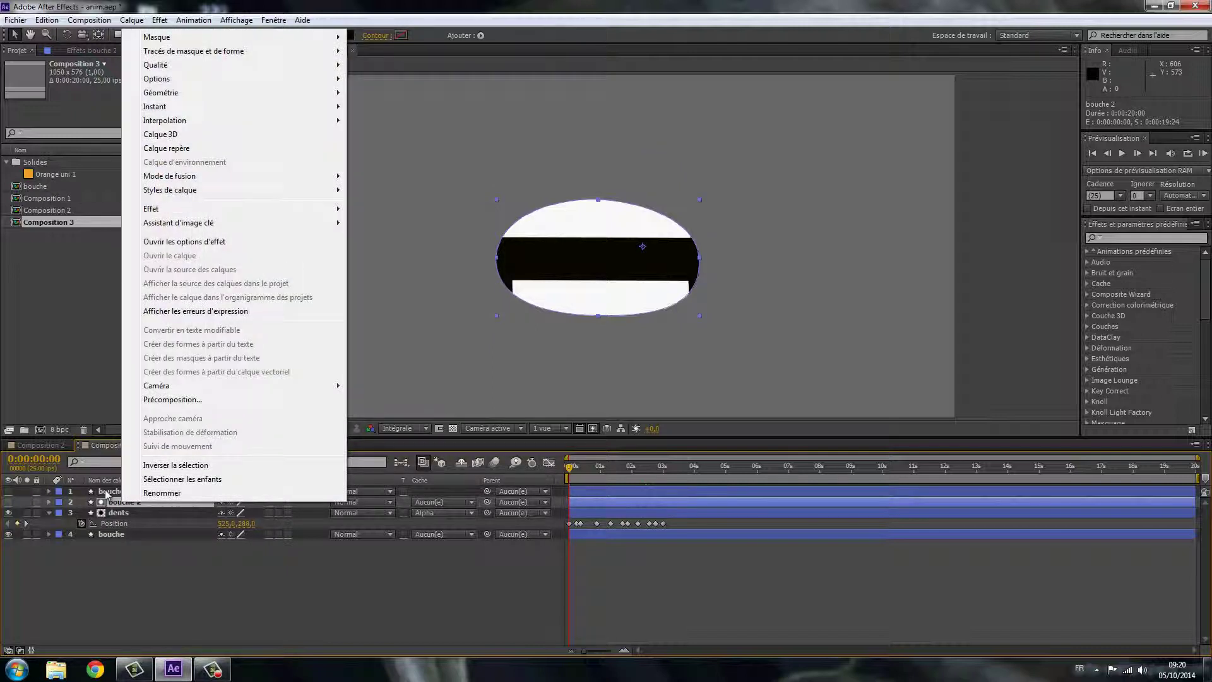
click(114, 491)
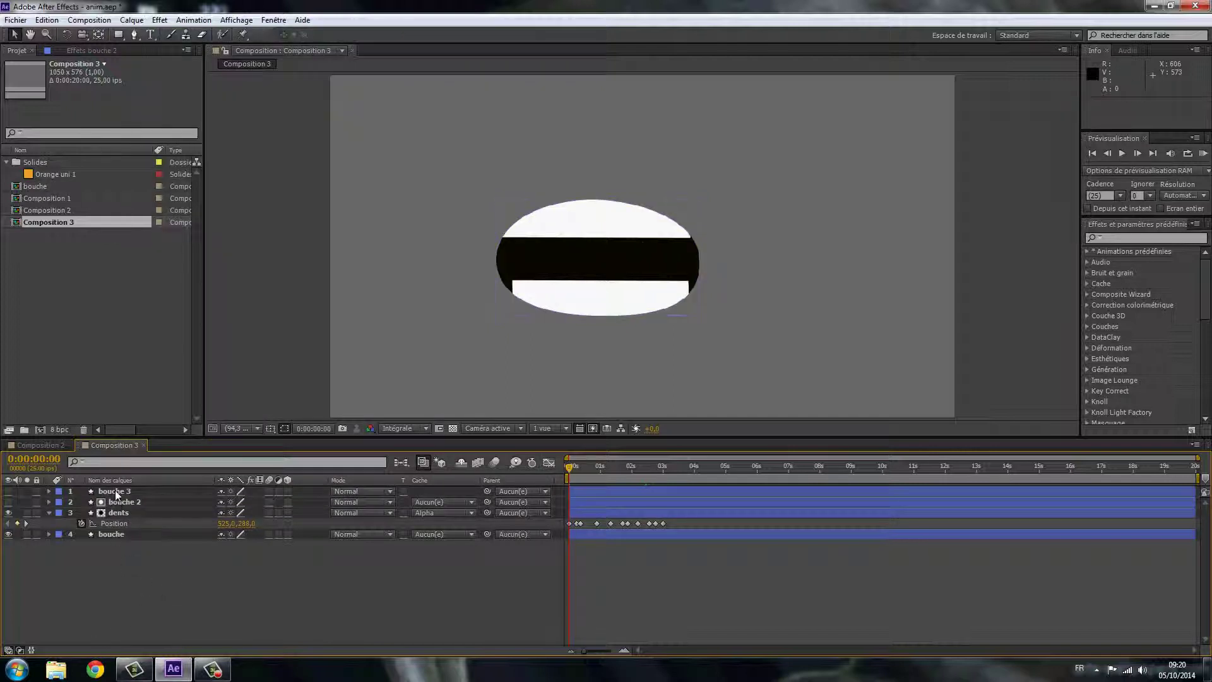
click(115, 489)
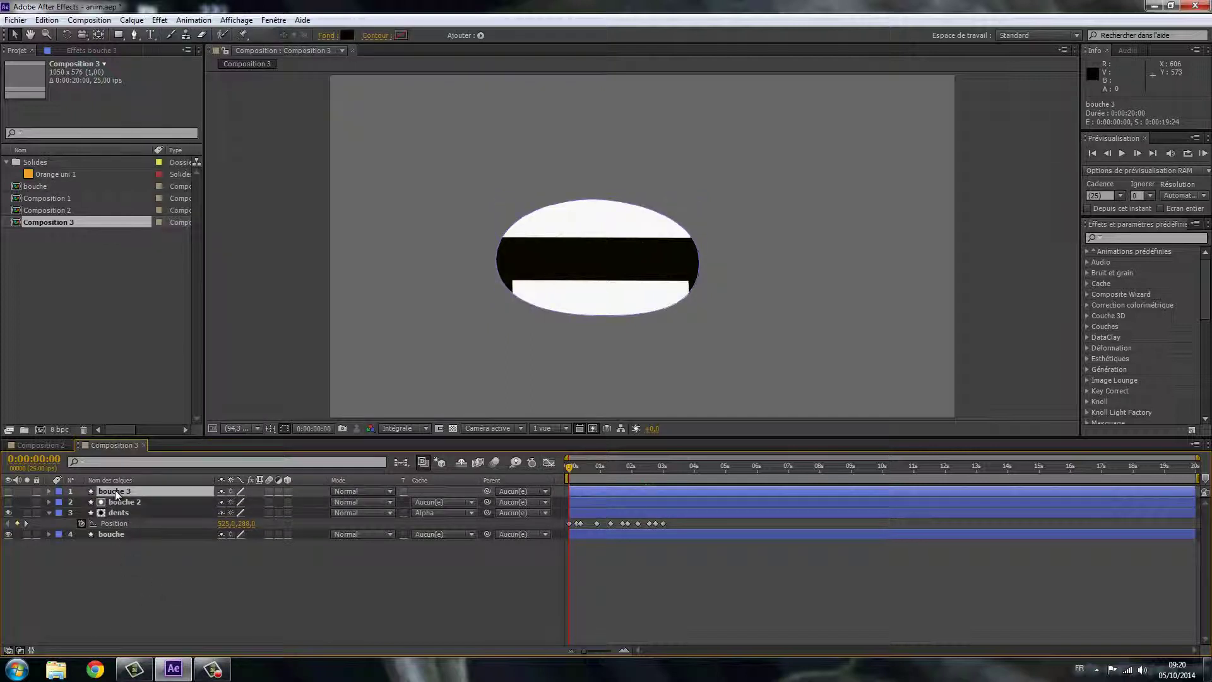
click(9, 491)
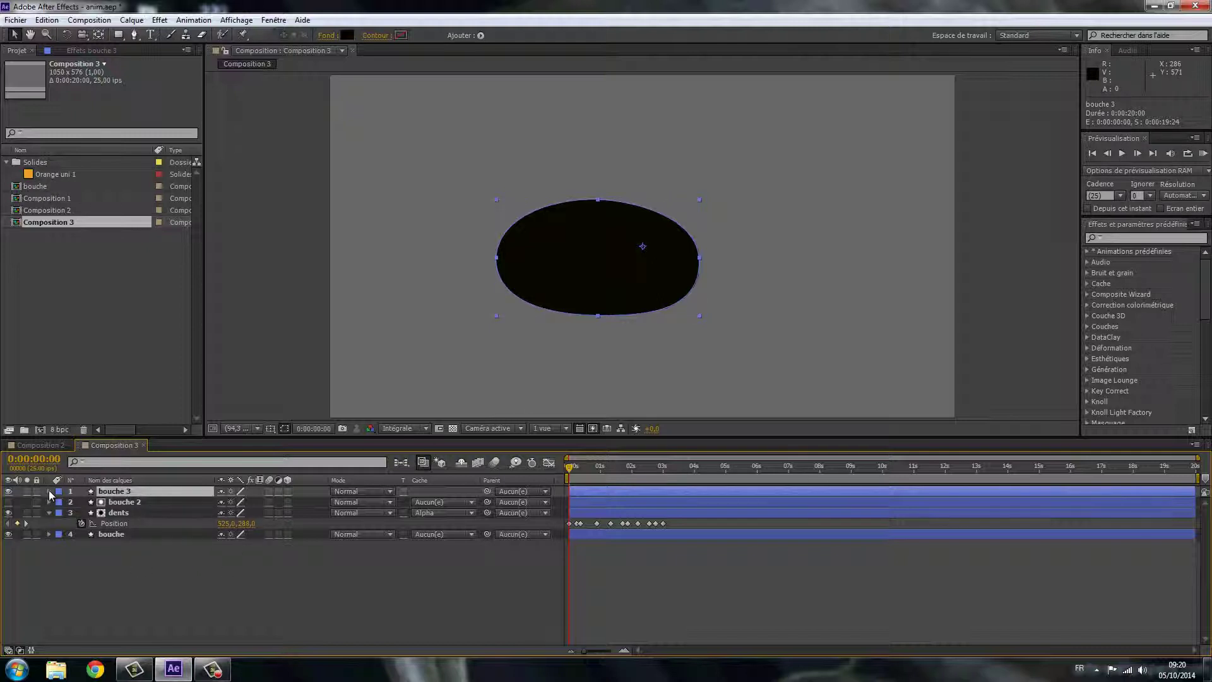
Expand bouche 3 down to Forme 1 and remove the ellipse's fill.
click(48, 492)
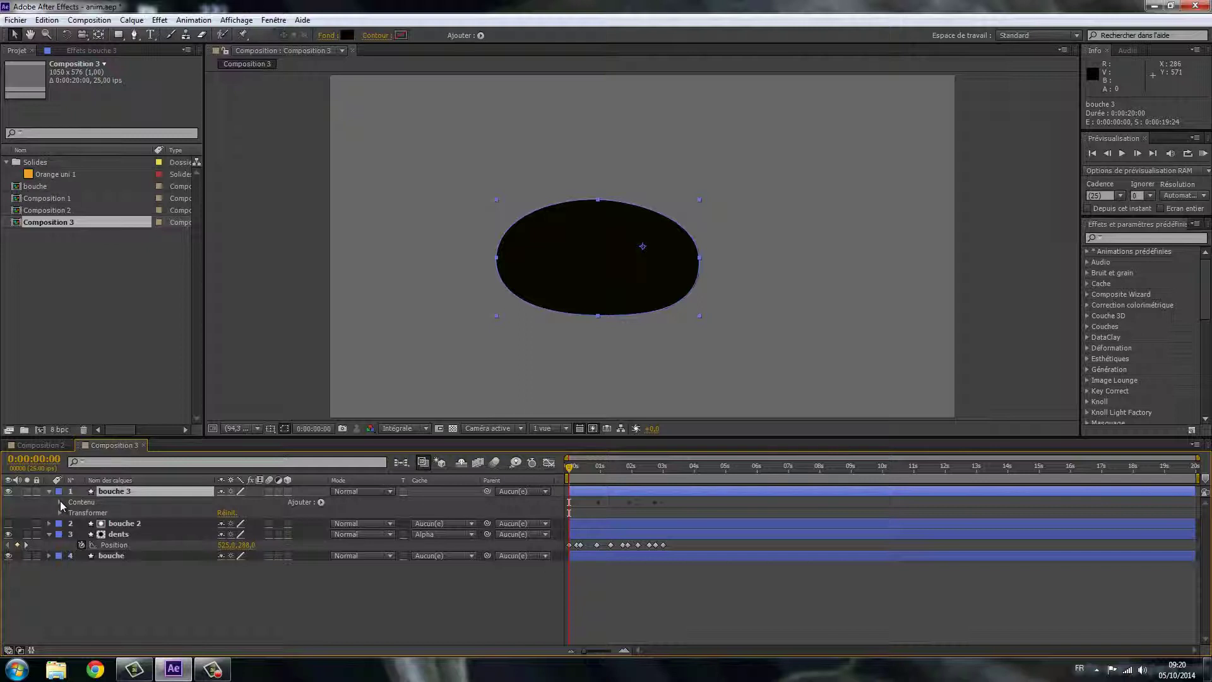
click(58, 502)
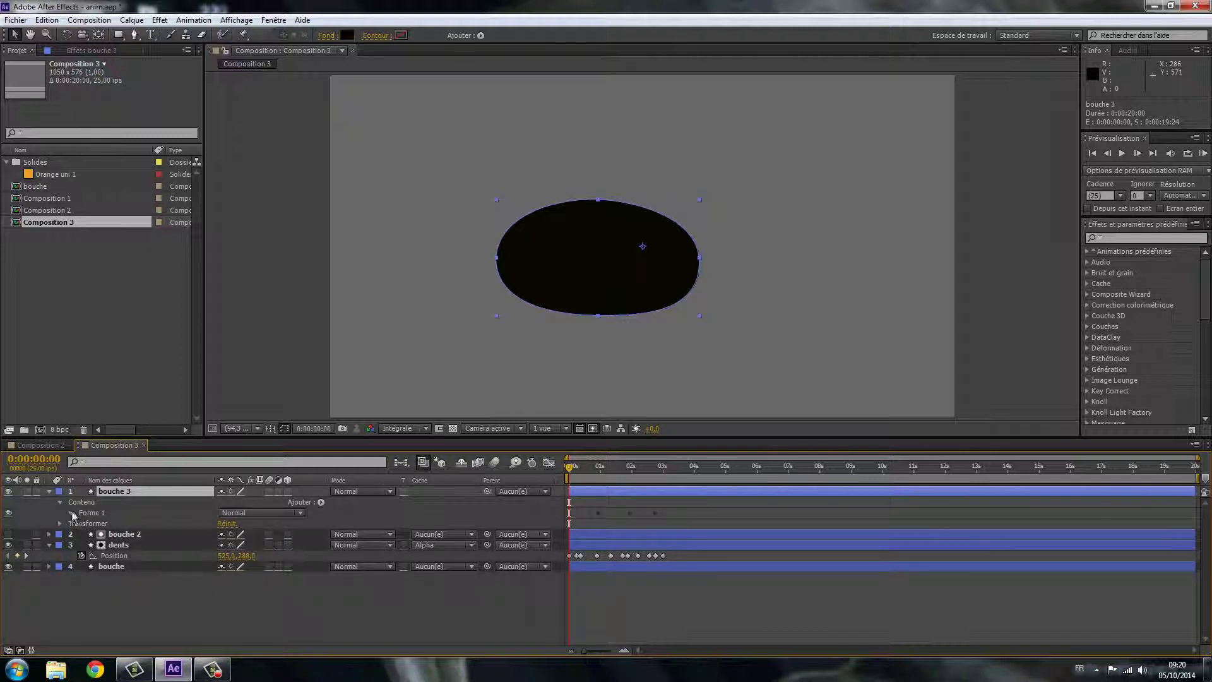
click(73, 513)
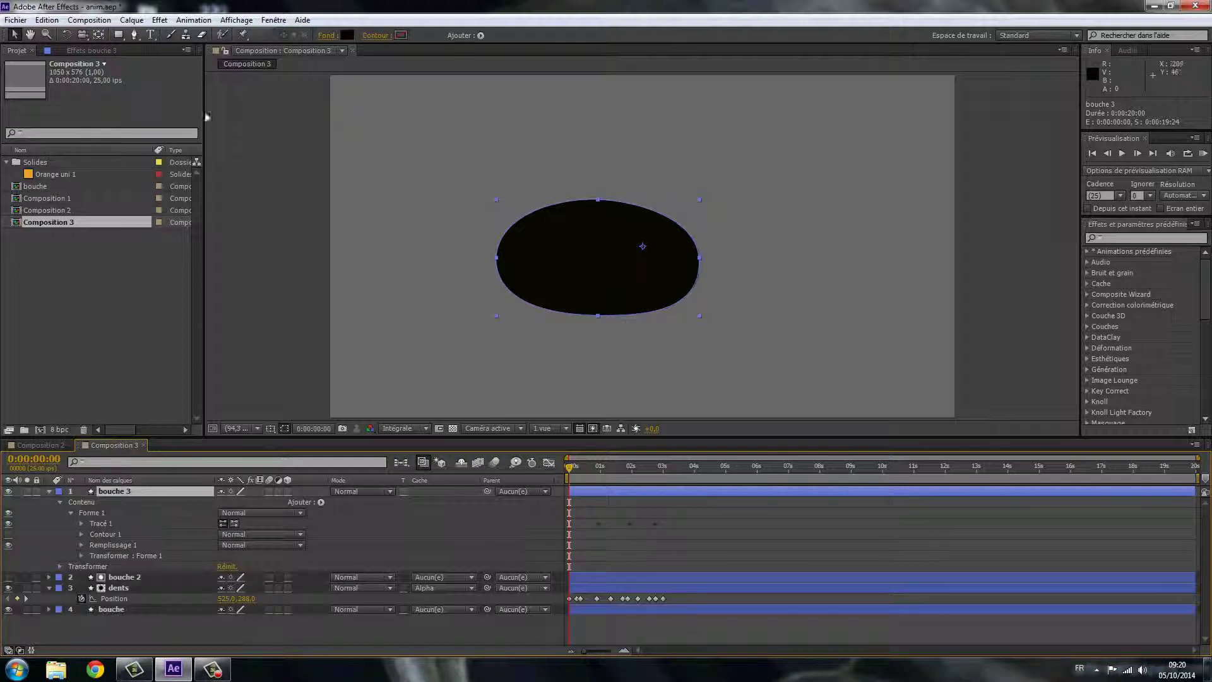
click(329, 37)
click(543, 300)
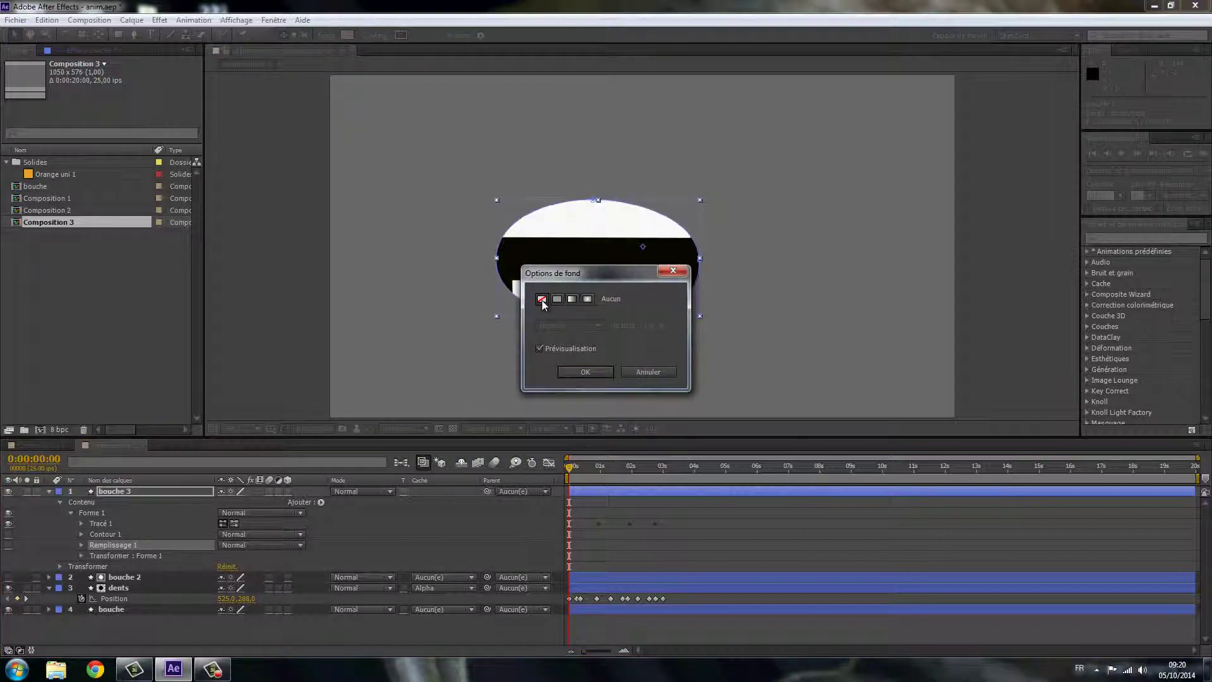
click(586, 372)
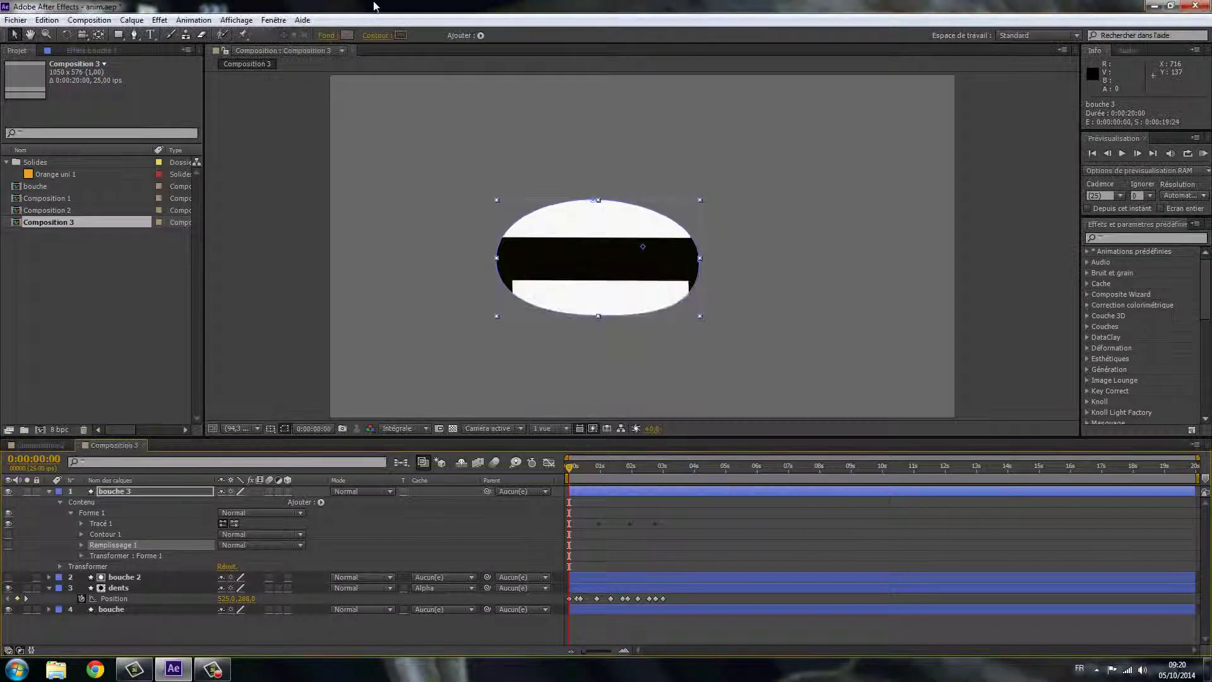
Give the bouche 3 ellipse a thicker solid pink stroke and collapse the layer.
click(381, 37)
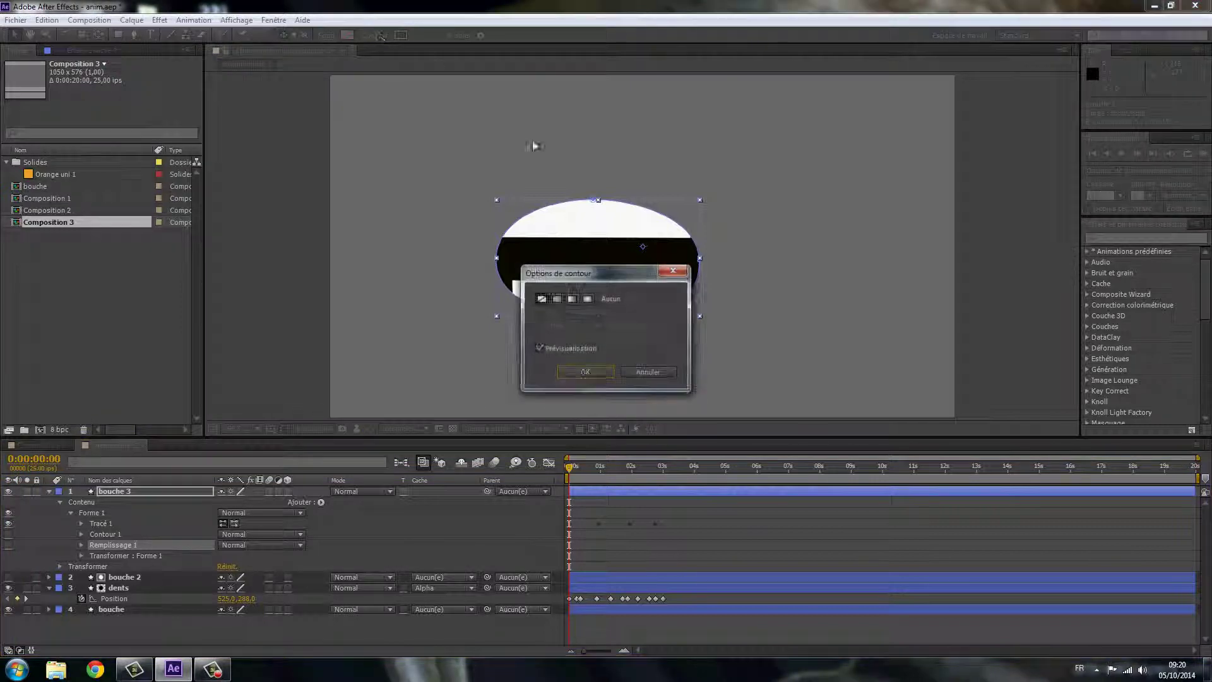
click(556, 299)
click(588, 373)
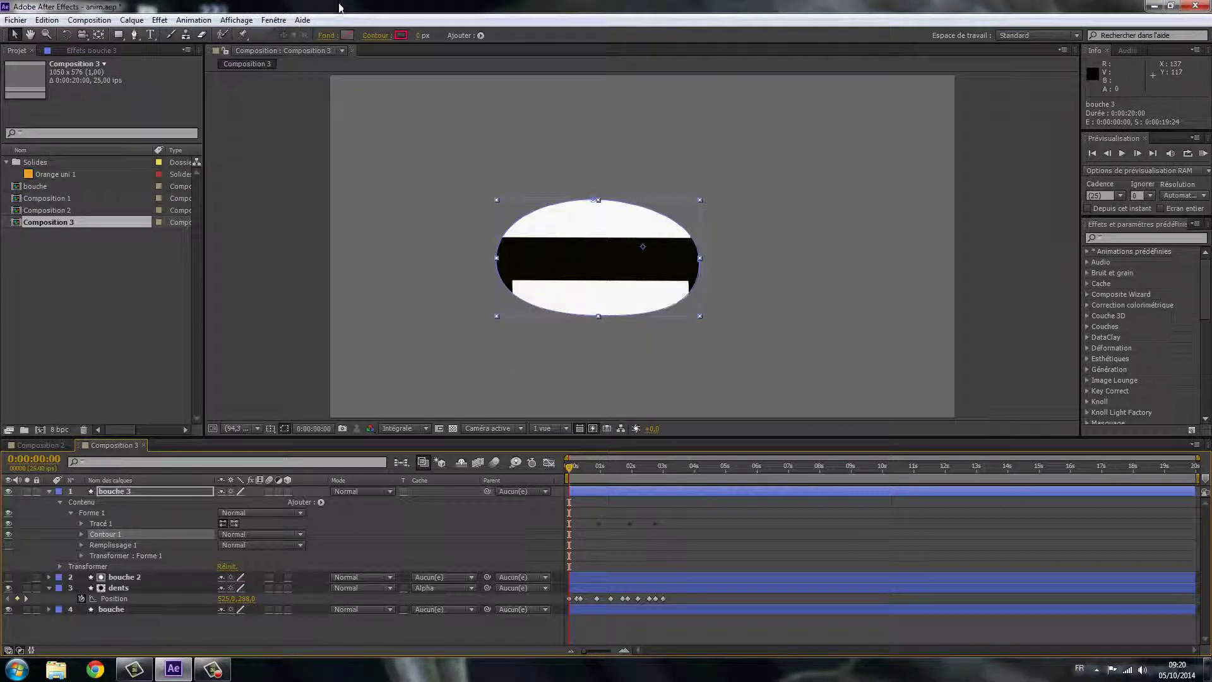
click(403, 35)
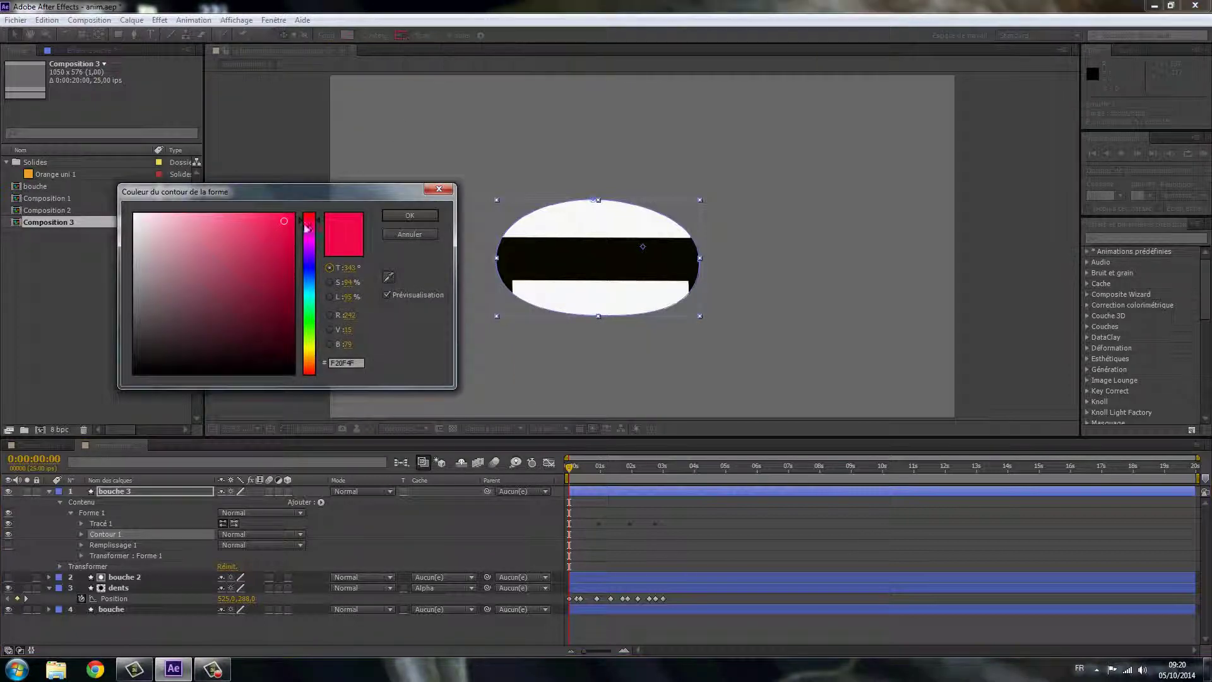
click(410, 217)
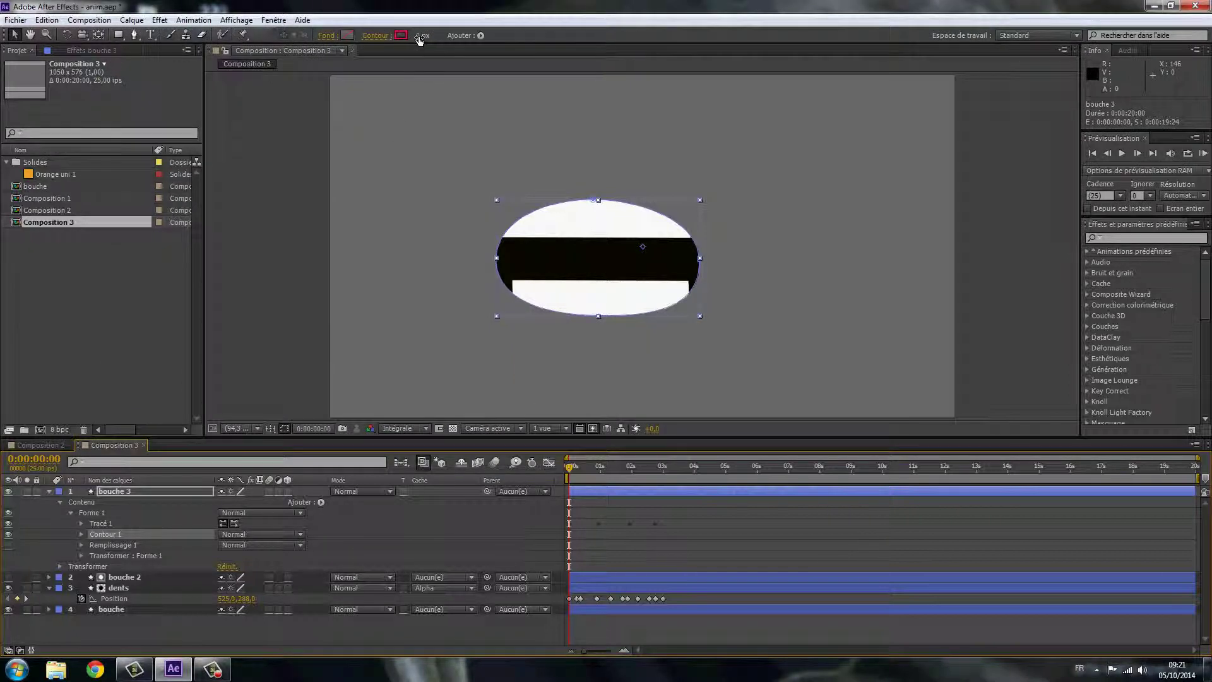
drag(426, 35, 435, 35)
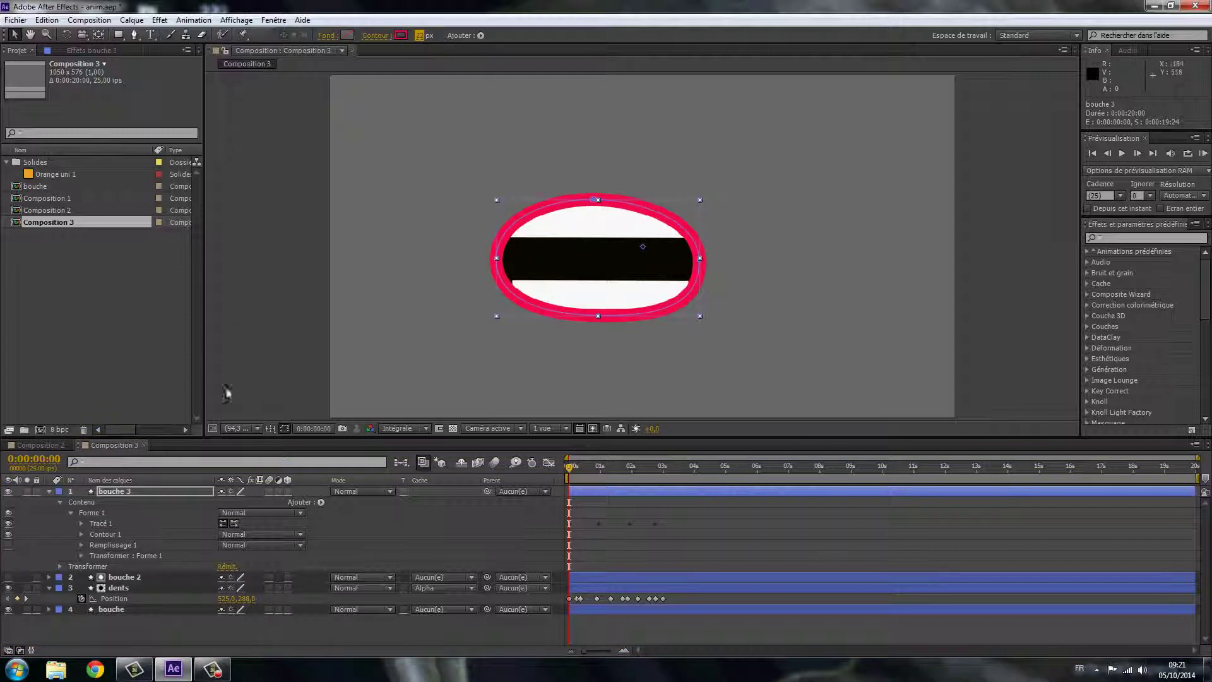
click(49, 492)
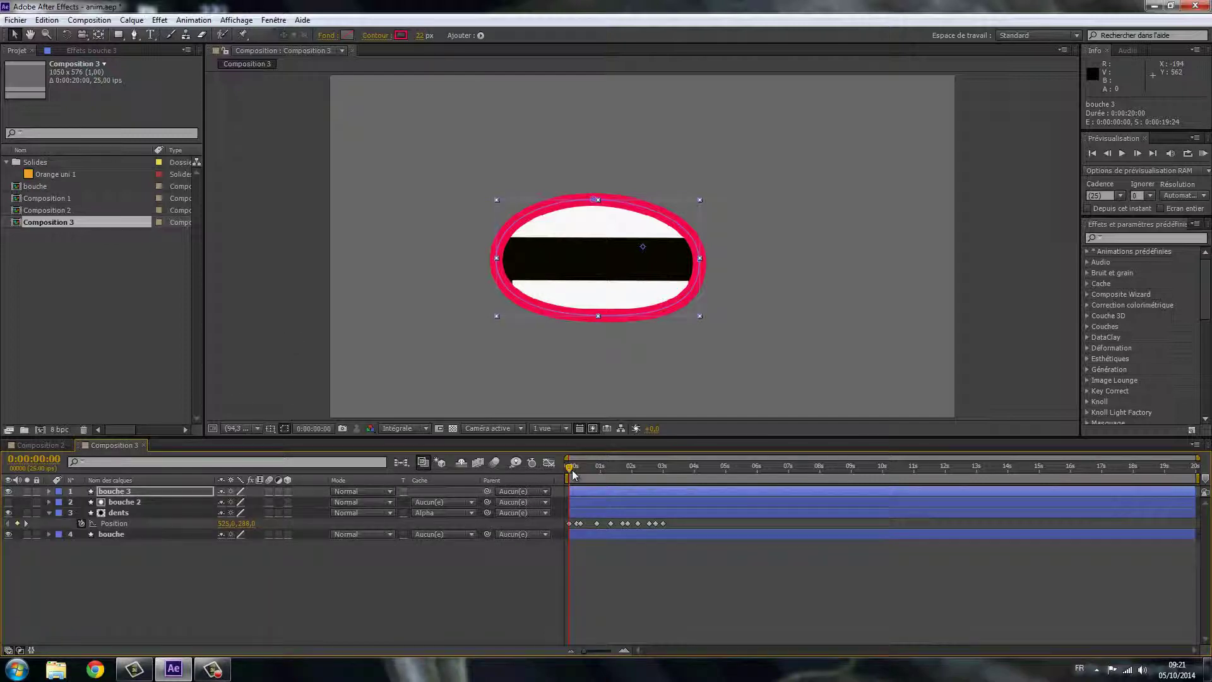
drag(571, 469, 659, 468)
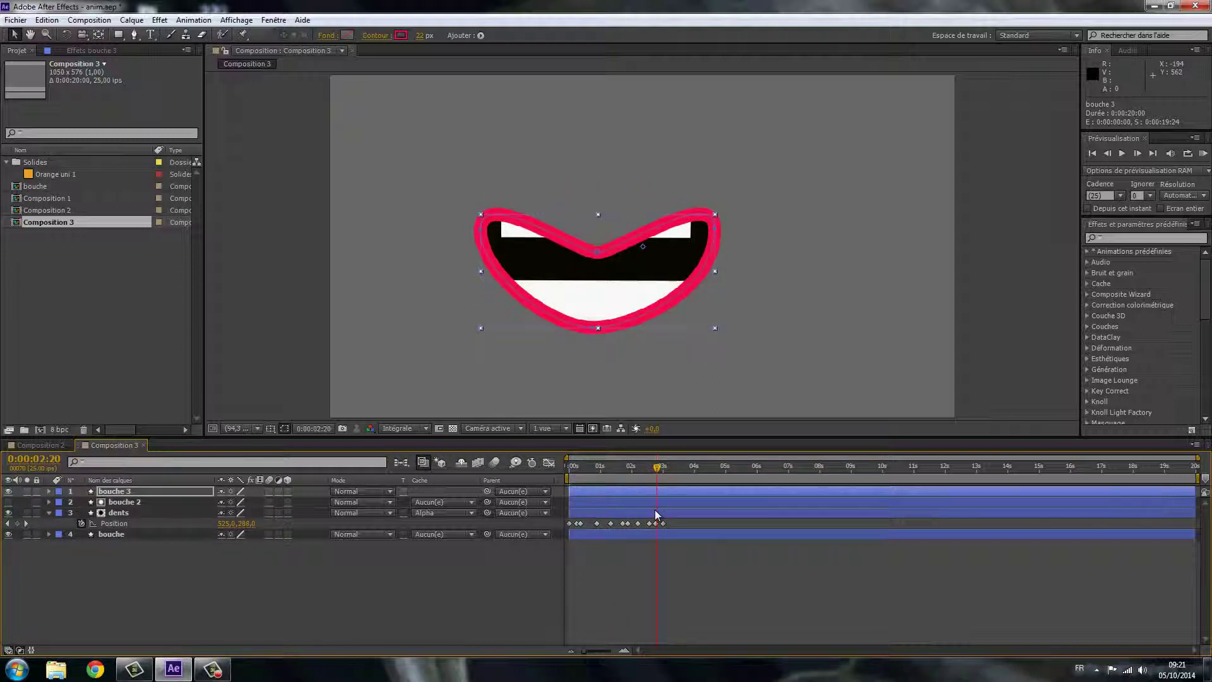
key(Home)
key(space)
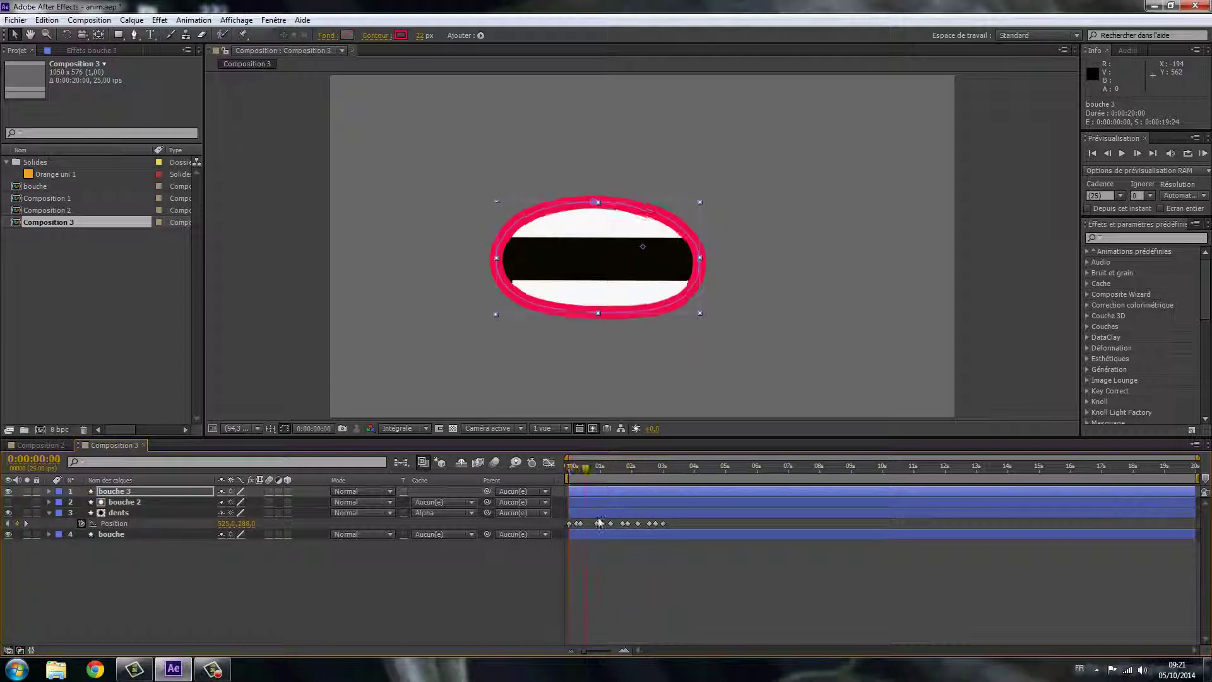
drag(578, 468, 652, 467)
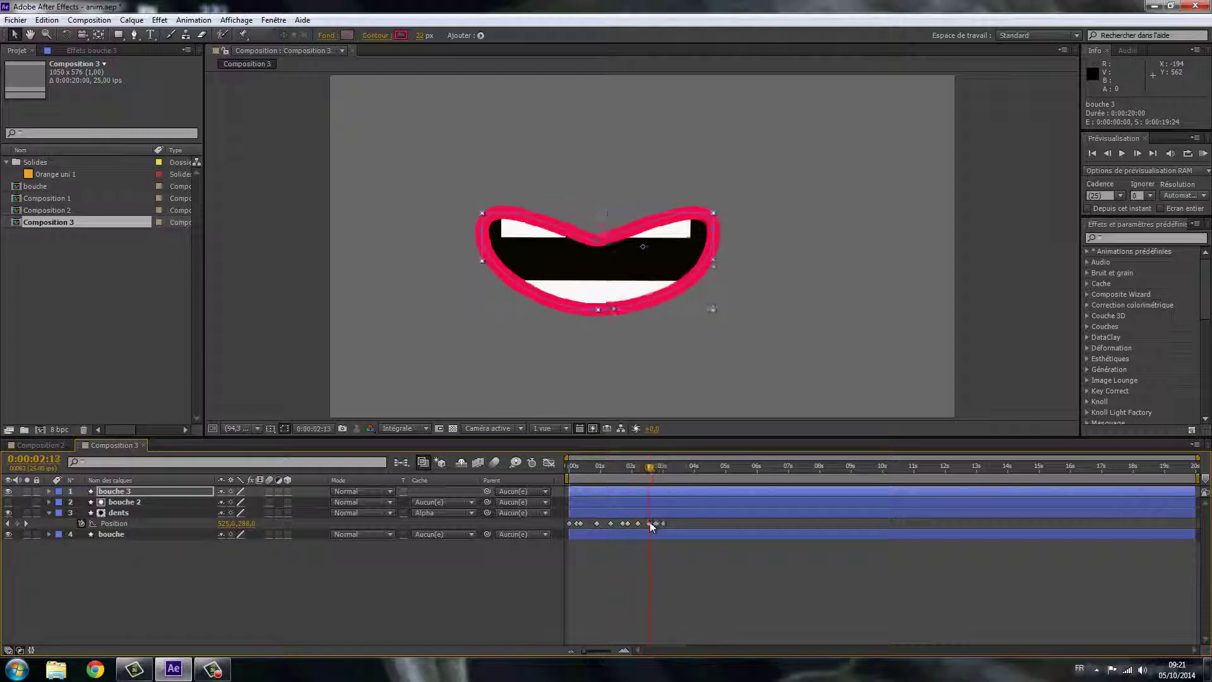
key(Page_Down)
key(Page_Down)
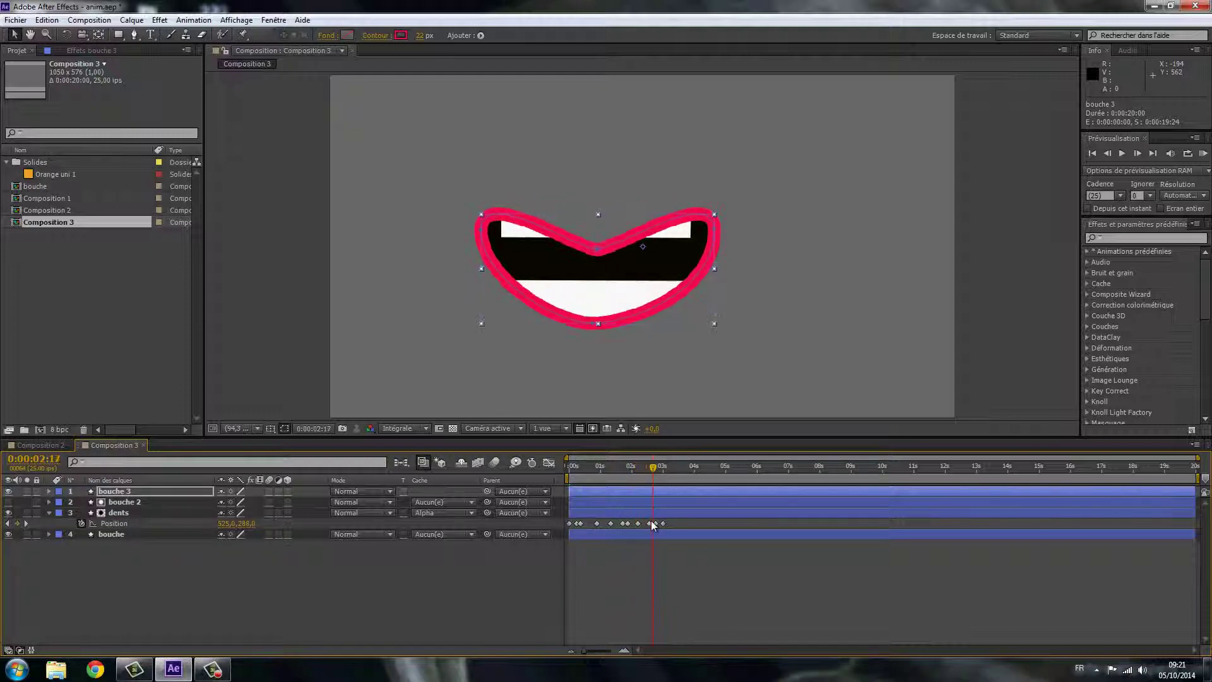
drag(649, 467, 590, 466)
key(Home)
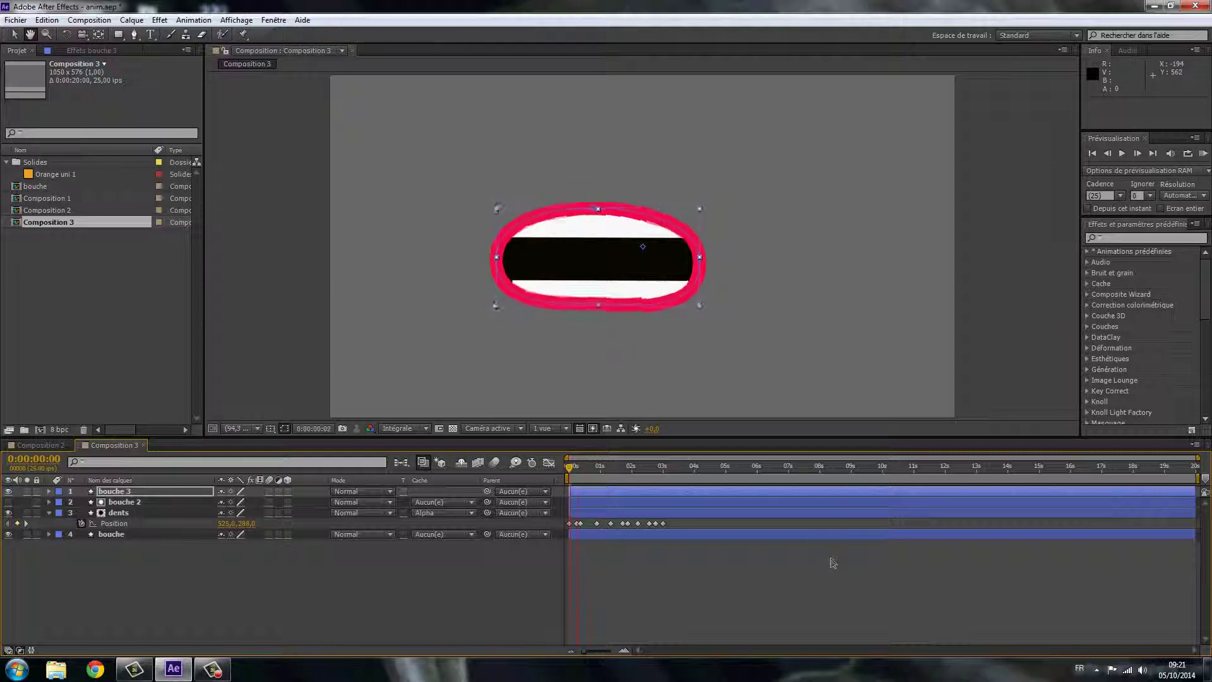
key(space)
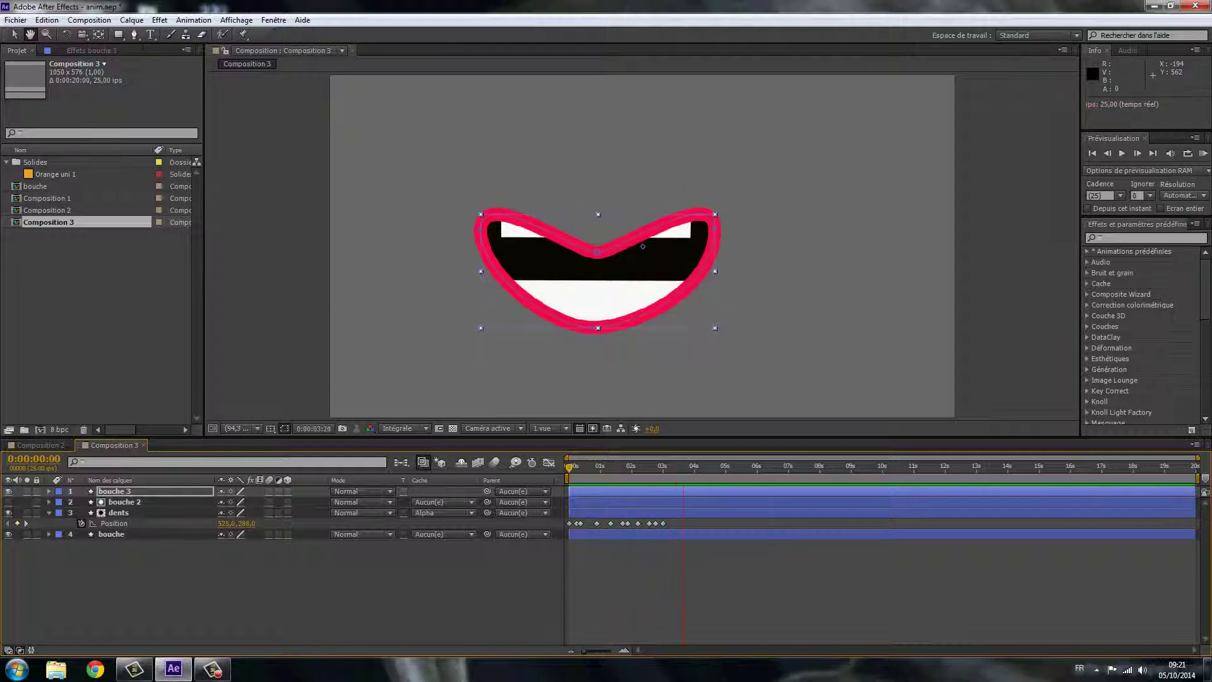
key(space)
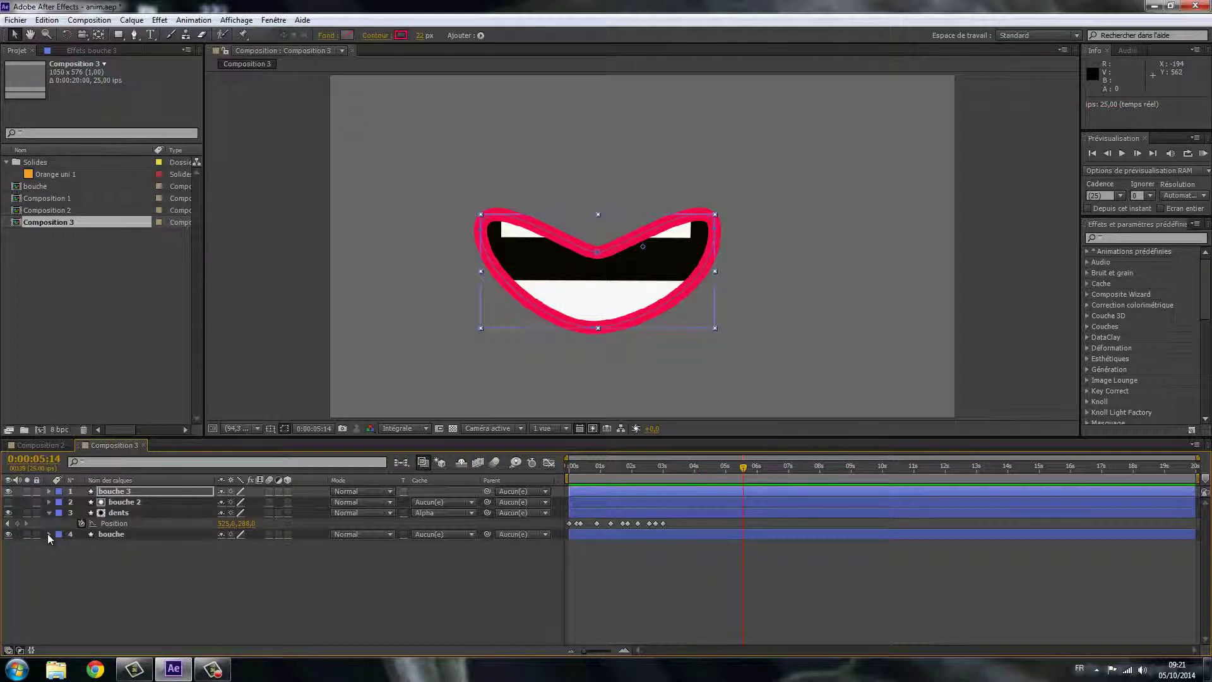
click(49, 534)
click(111, 535)
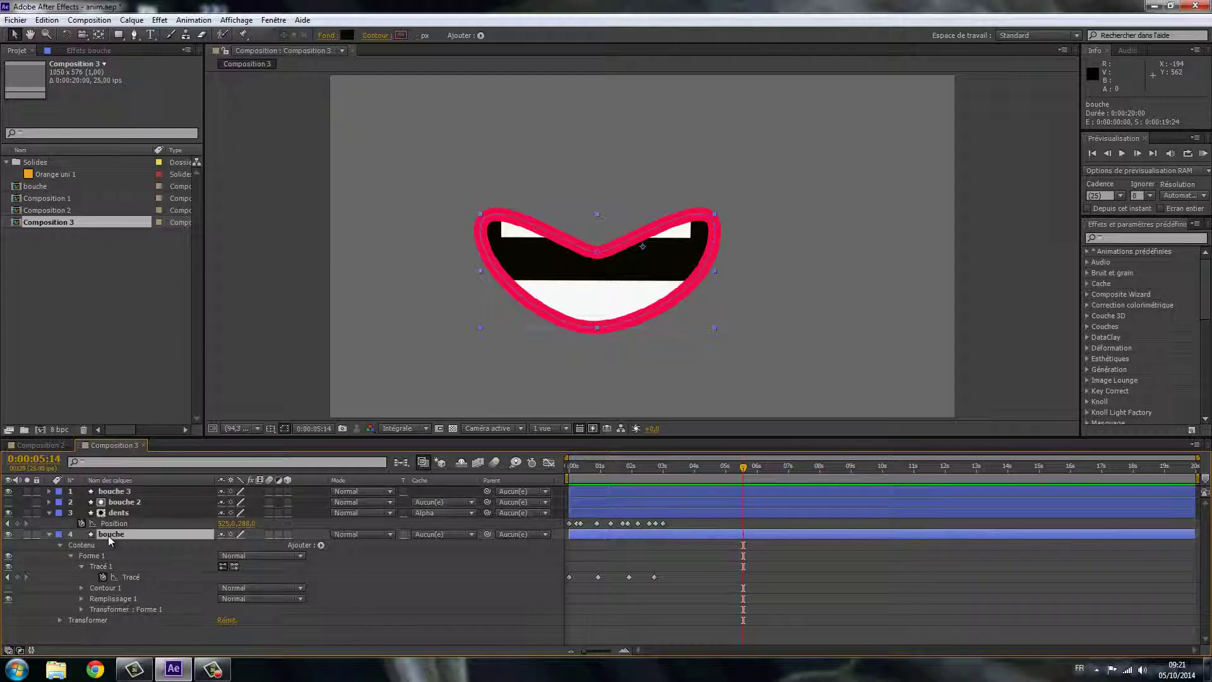
key(p)
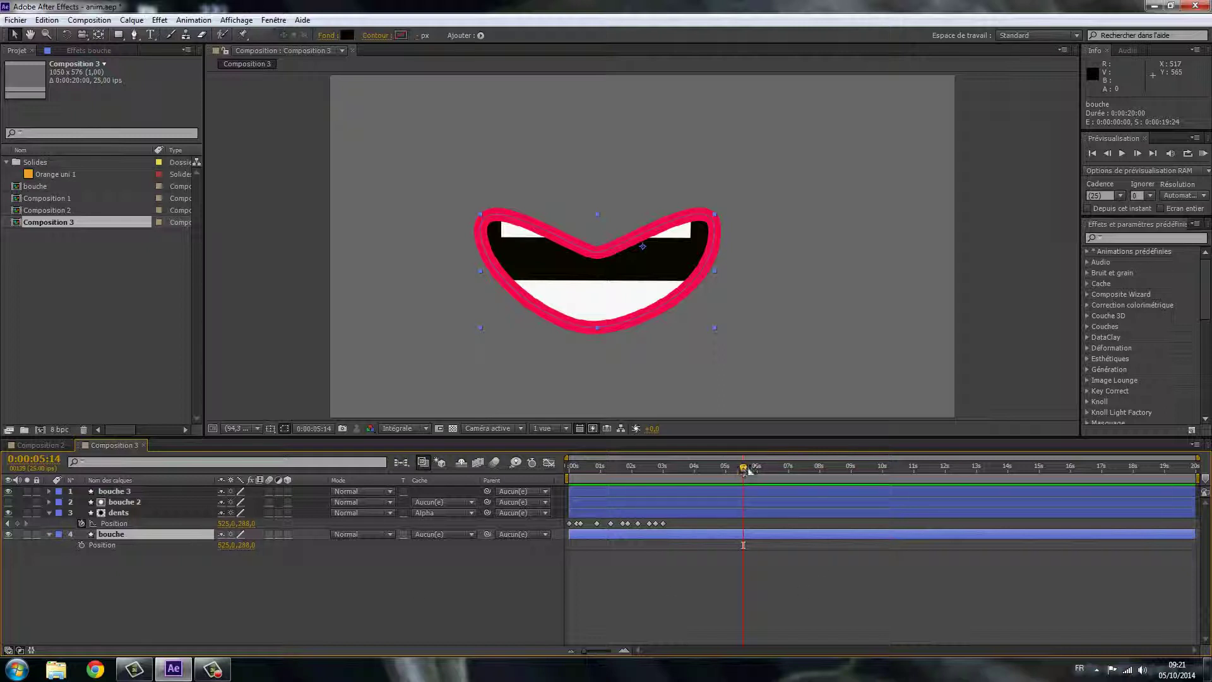
drag(743, 466, 630, 469)
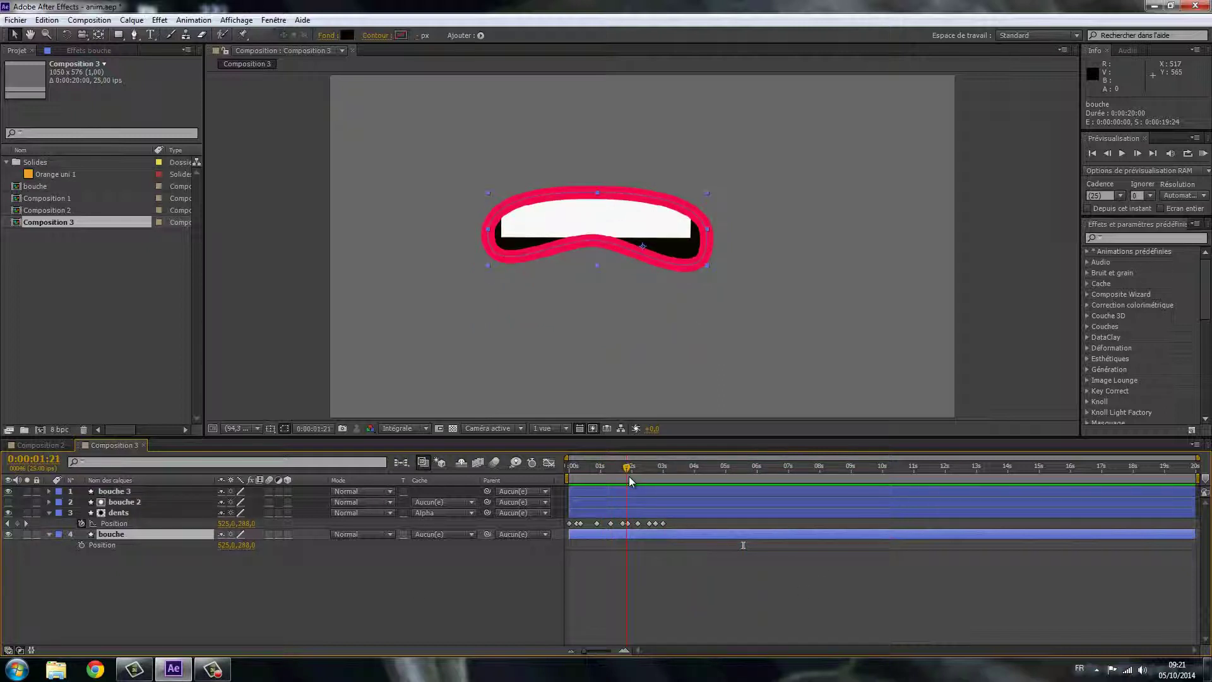
drag(629, 477, 627, 477)
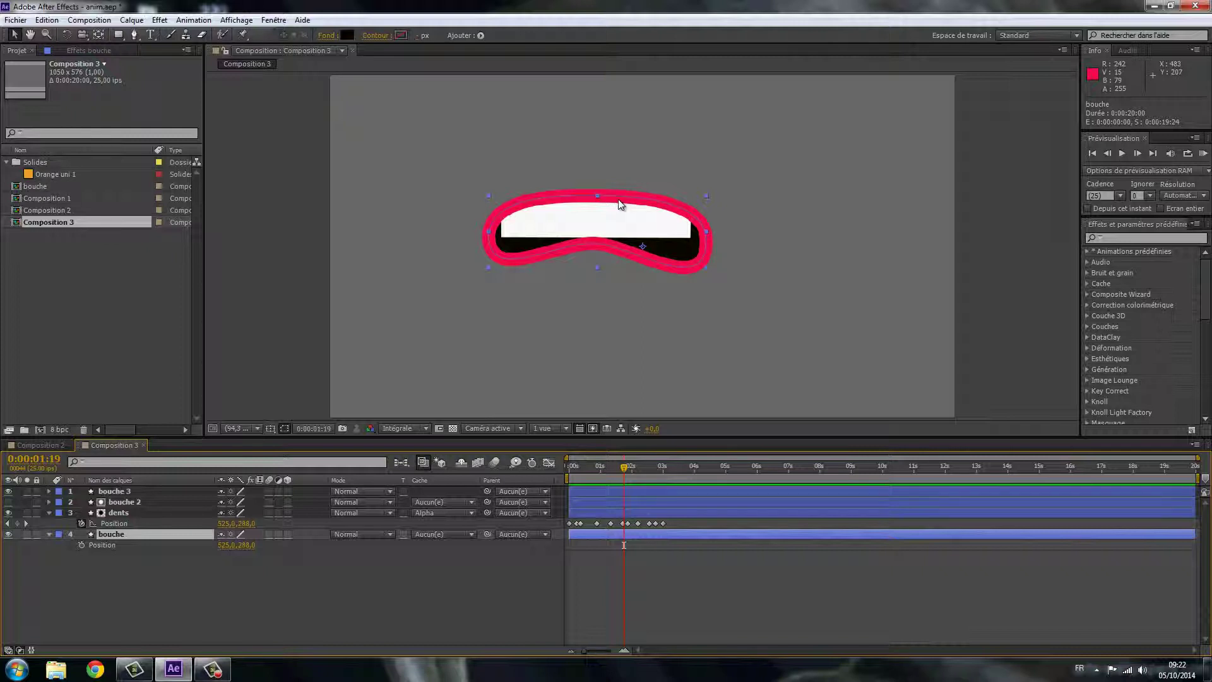
key(space)
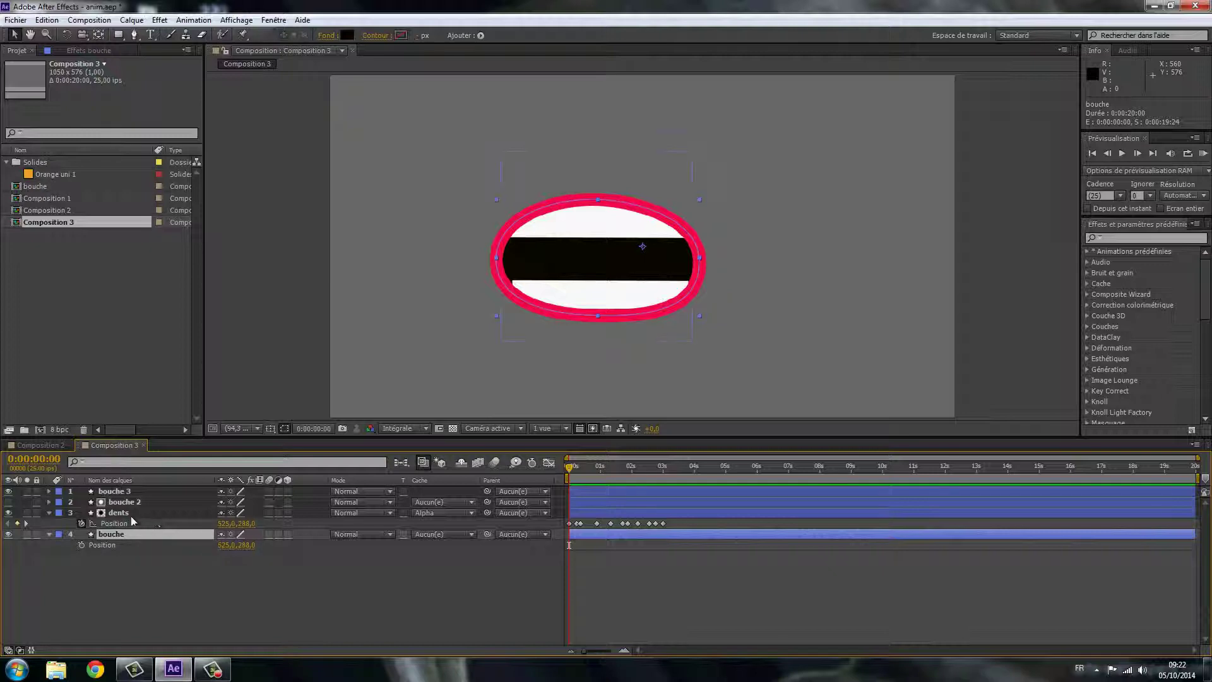
Create a new Composition 4 with the same 1050x576, 20-second settings and pick the Pen tool.
click(48, 534)
click(89, 19)
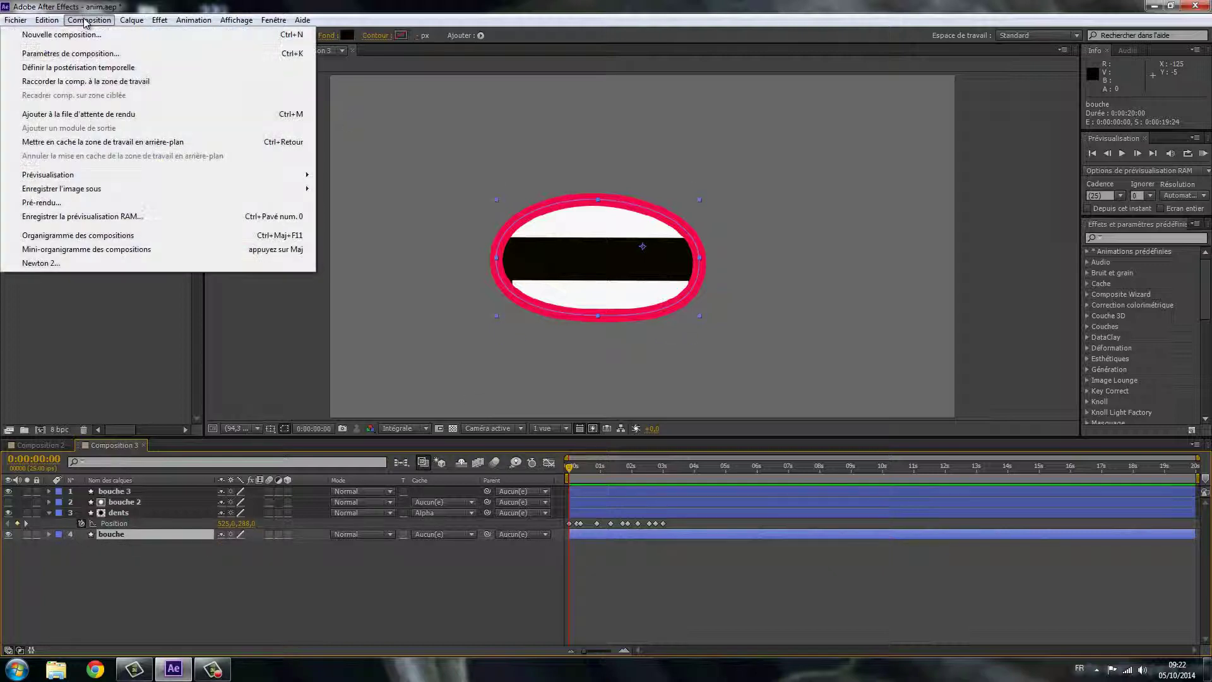
click(104, 35)
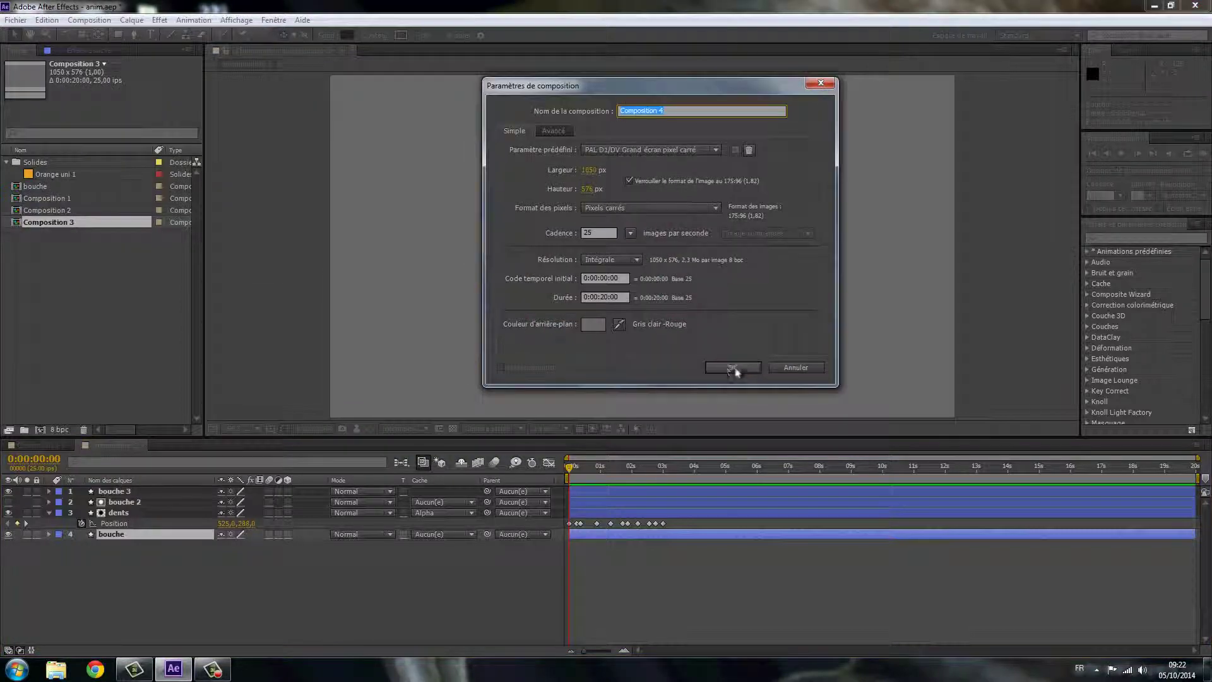
click(743, 368)
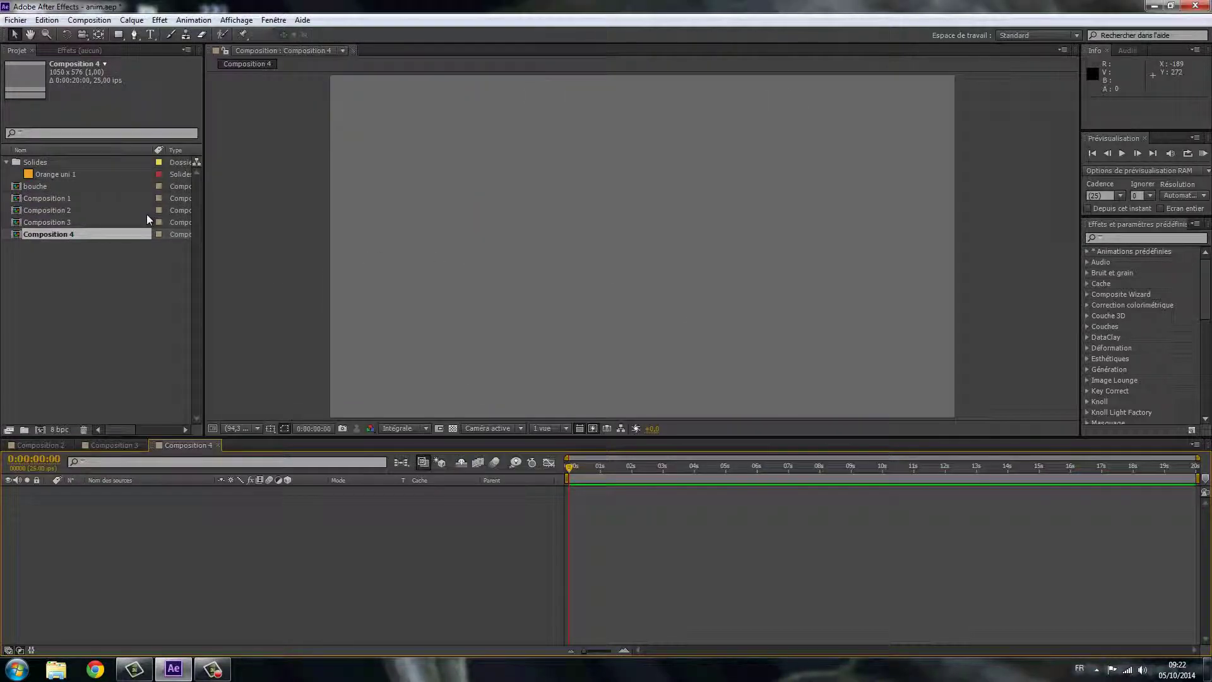
click(136, 37)
click(327, 35)
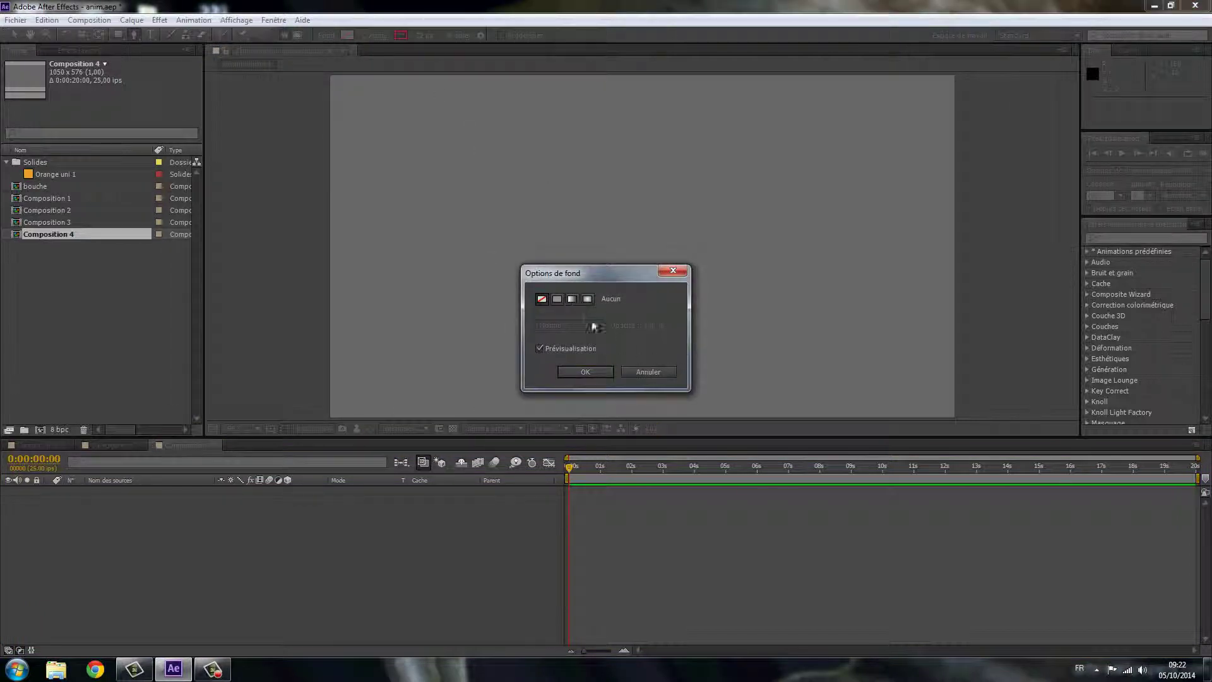
Set new shapes to a solid pink-red fill with a 0 px stroke width.
click(556, 299)
click(587, 371)
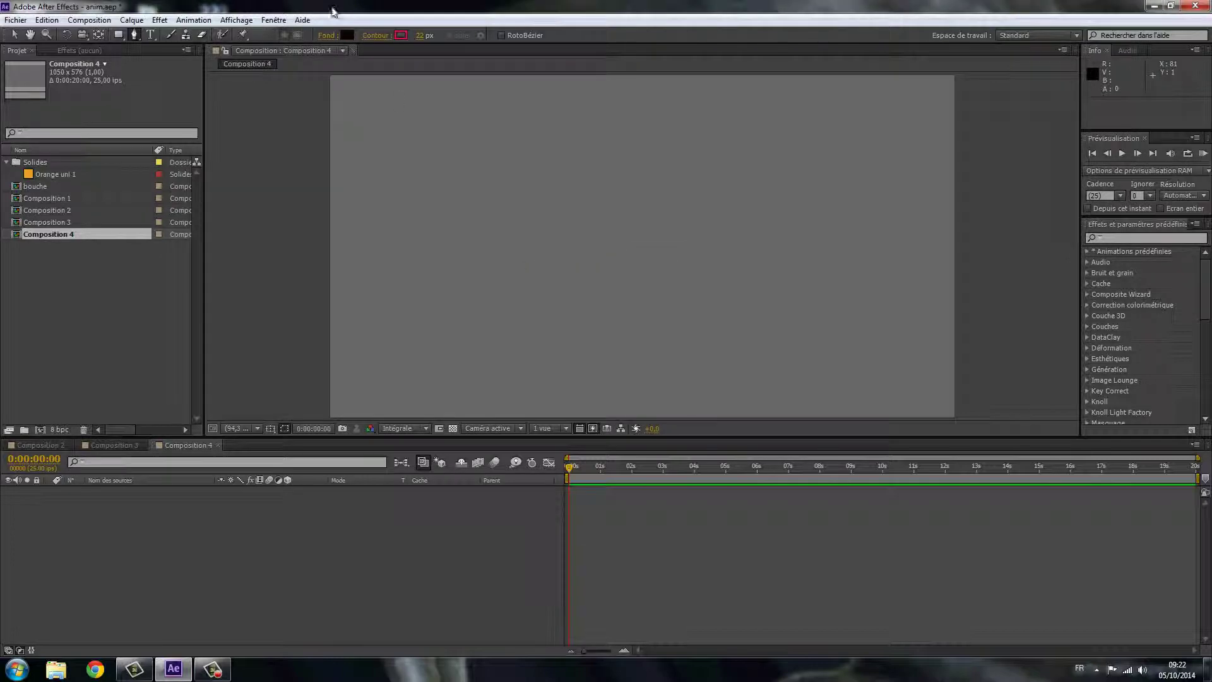
click(343, 37)
click(309, 228)
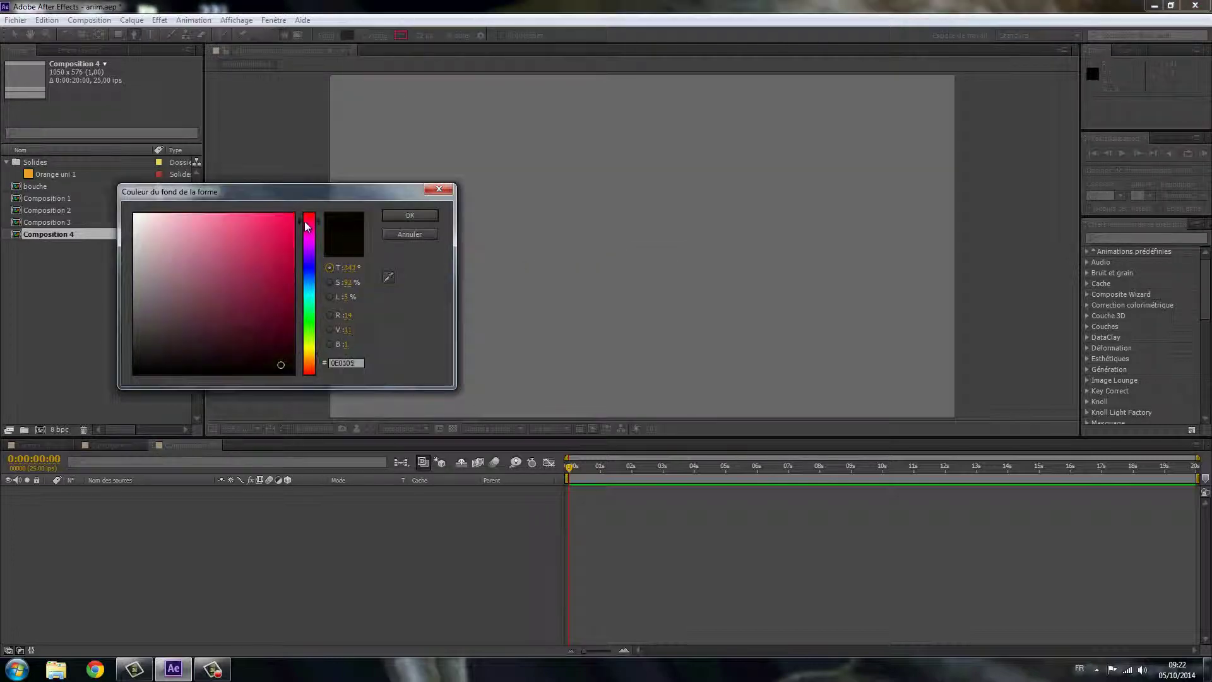
click(410, 217)
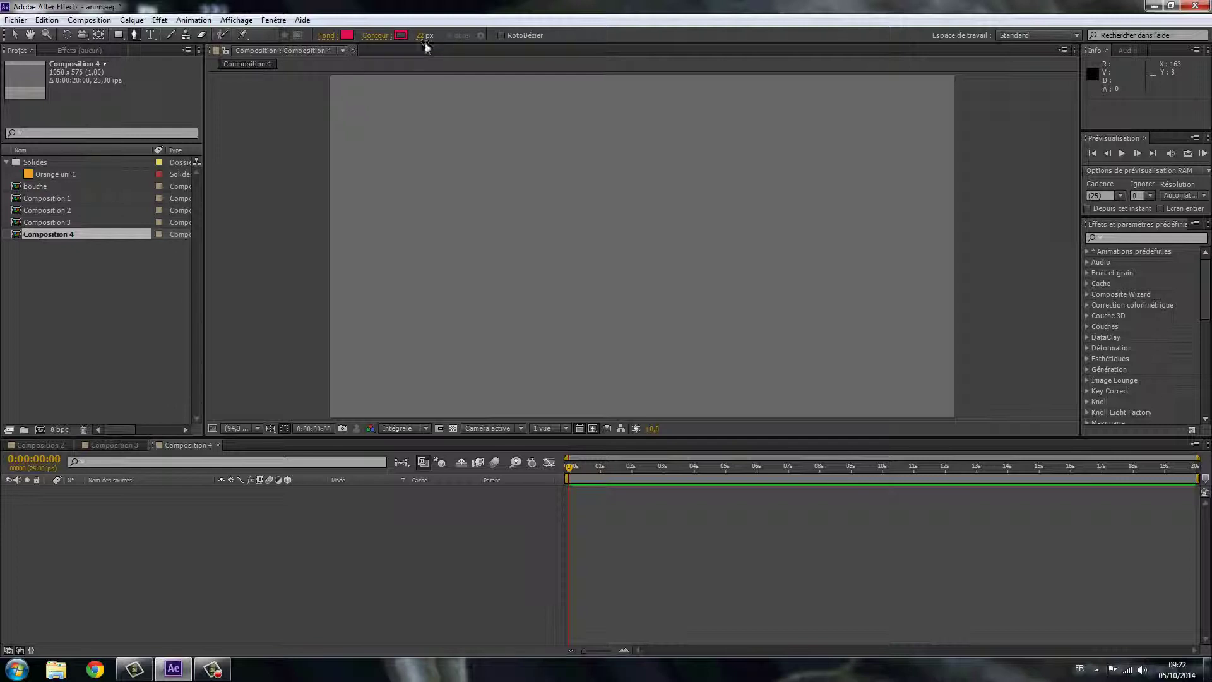
drag(424, 38, 370, 47)
Draw the lips outline point by point, undoing one stray vertex, and close it at the first point.
click(474, 262)
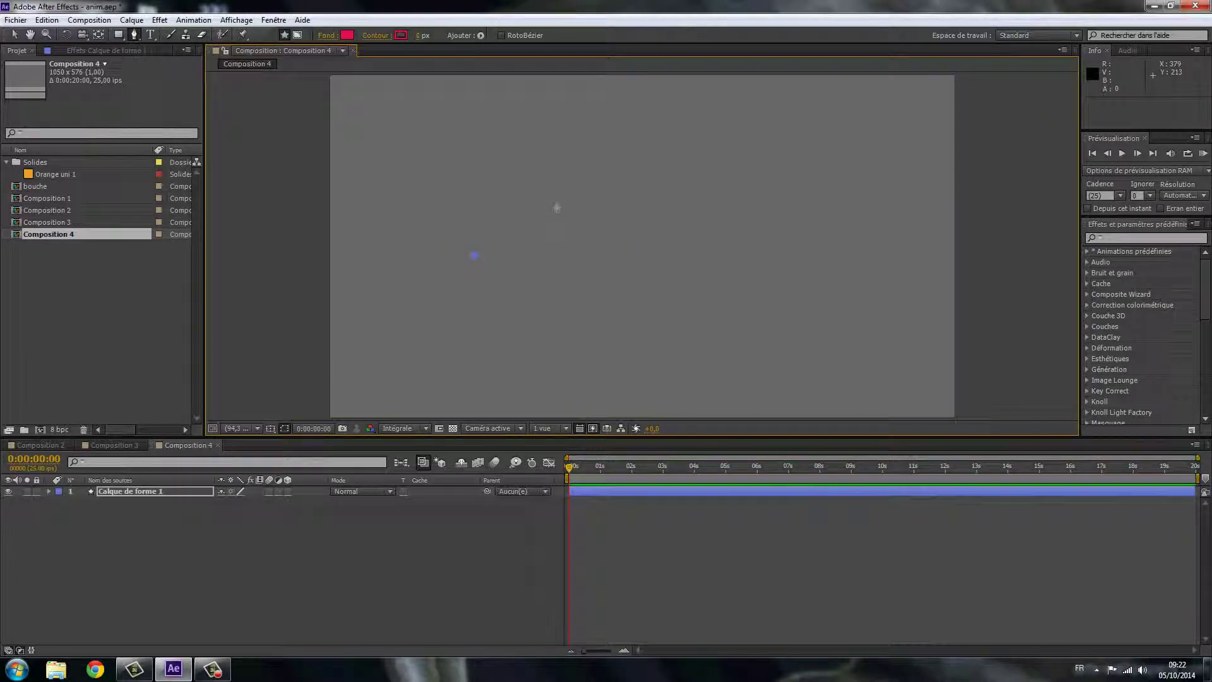
drag(556, 205, 571, 216)
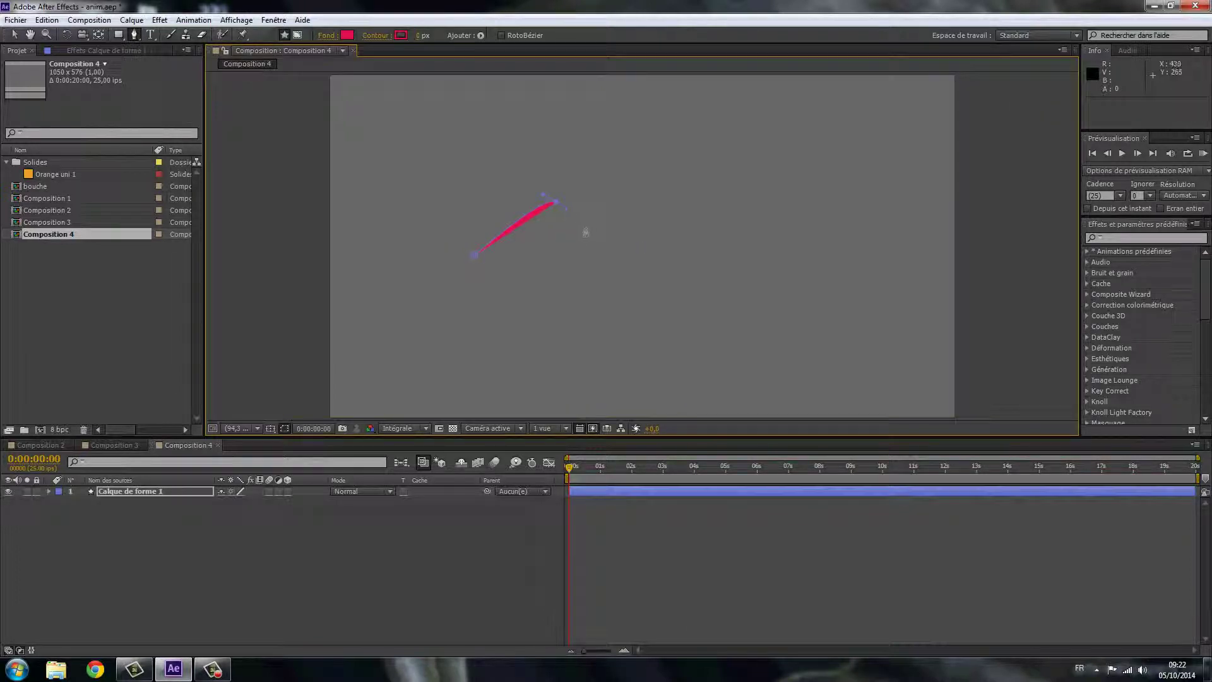
click(583, 230)
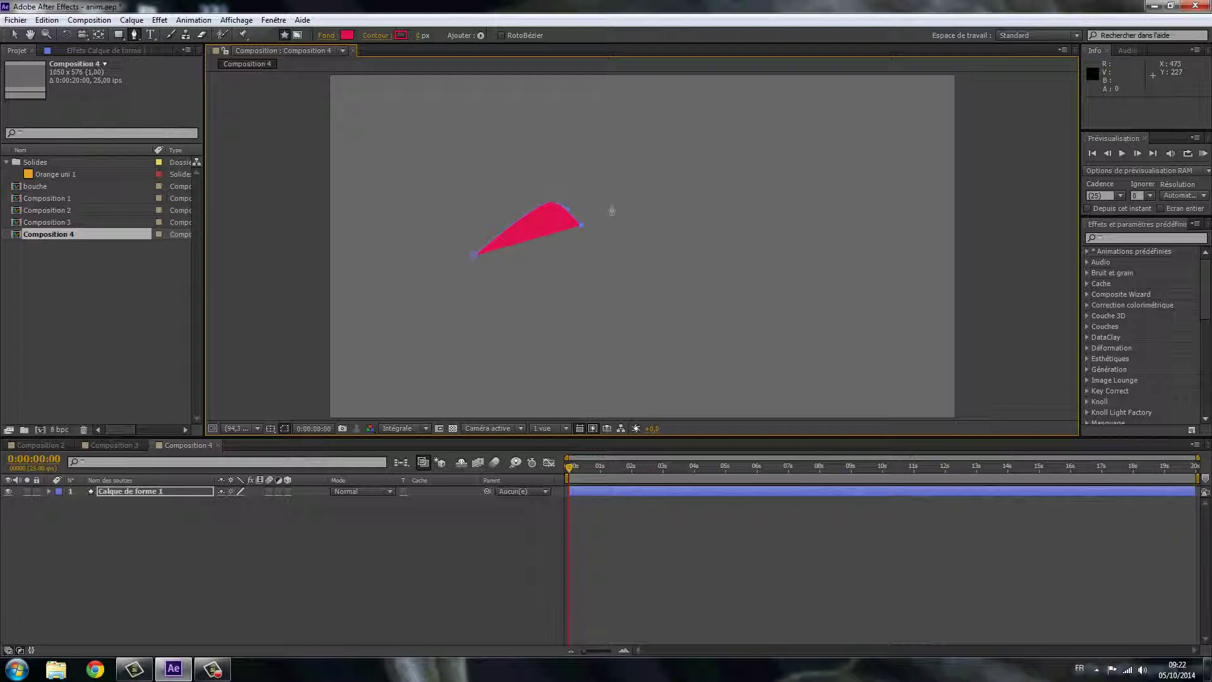
click(611, 208)
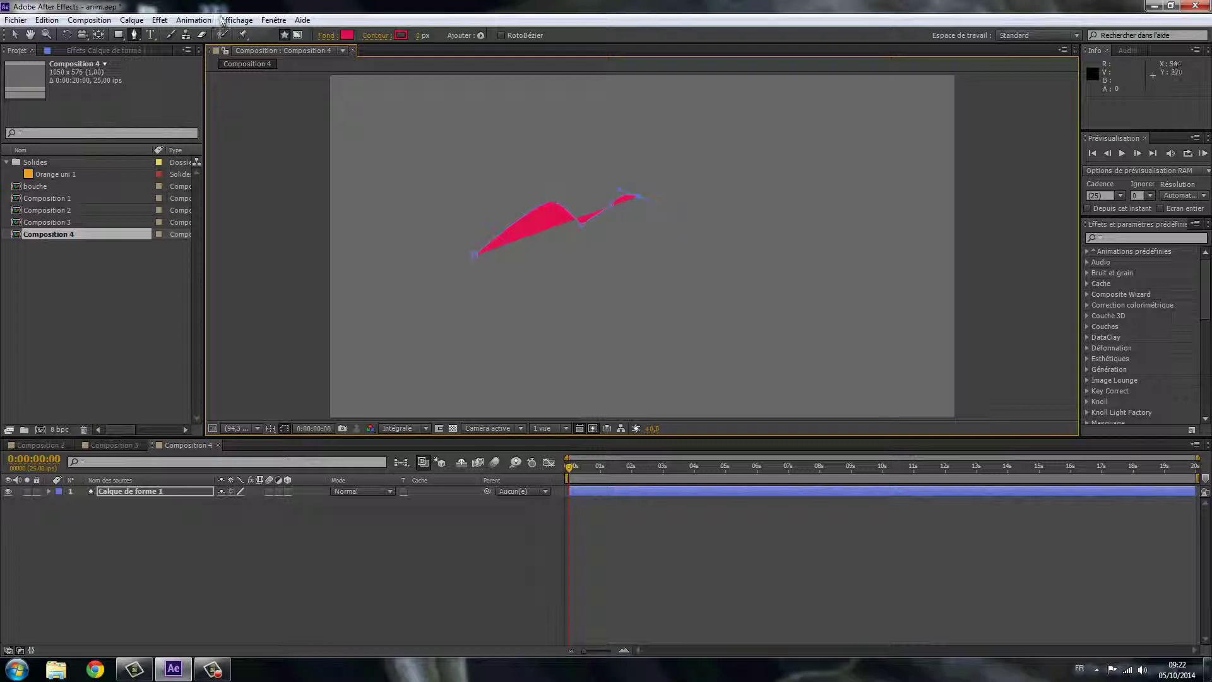
click(48, 19)
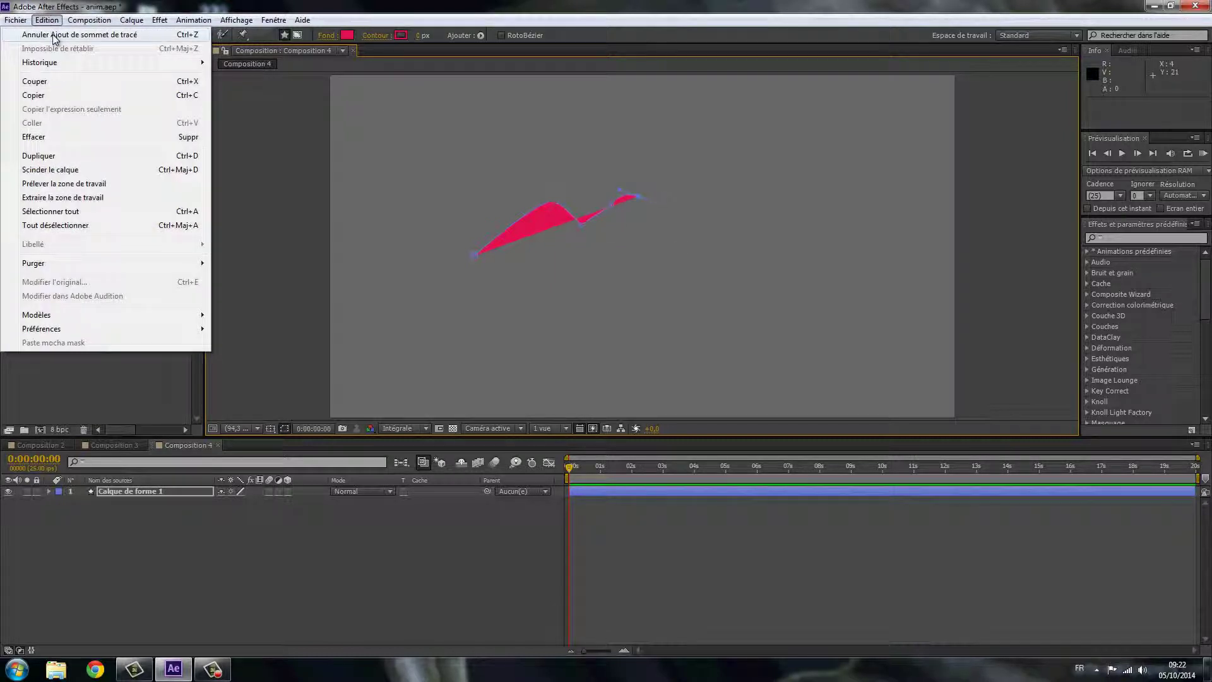
click(54, 37)
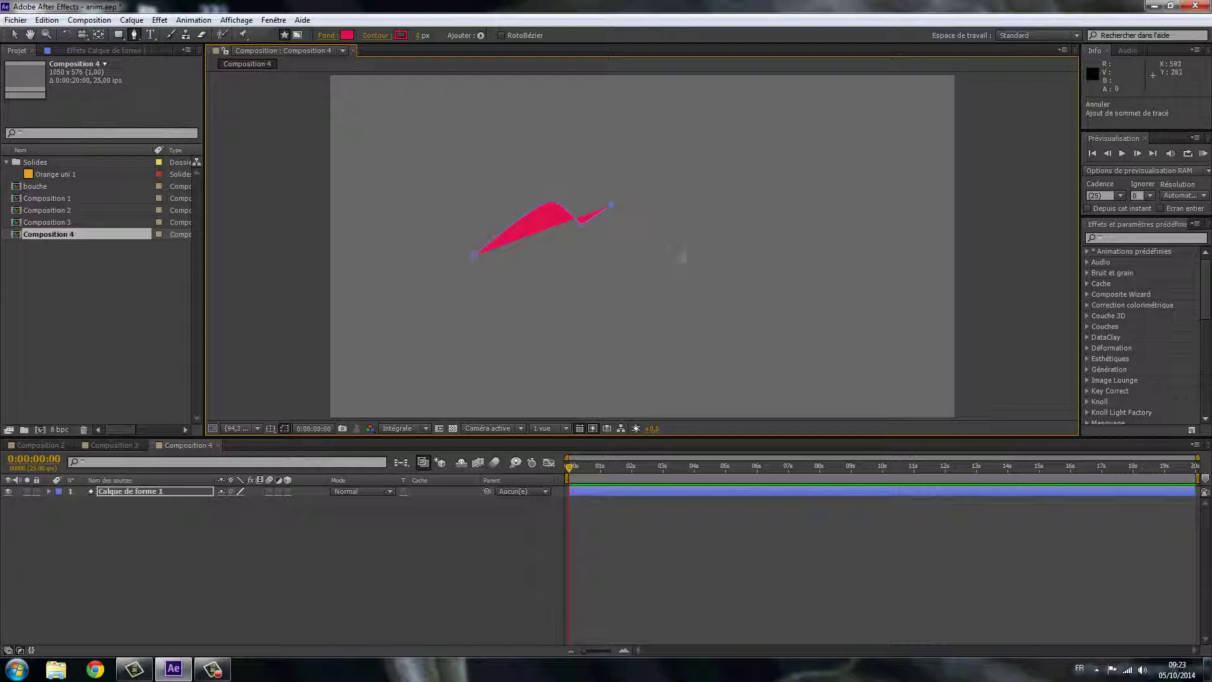
click(682, 251)
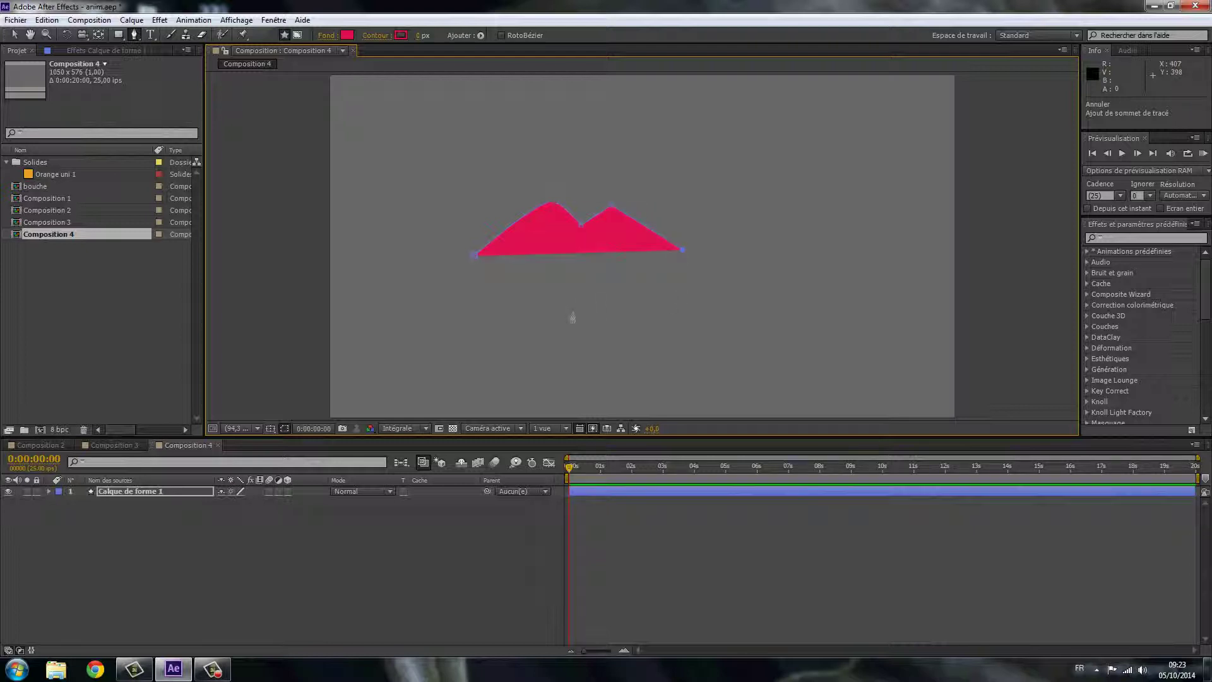
click(476, 256)
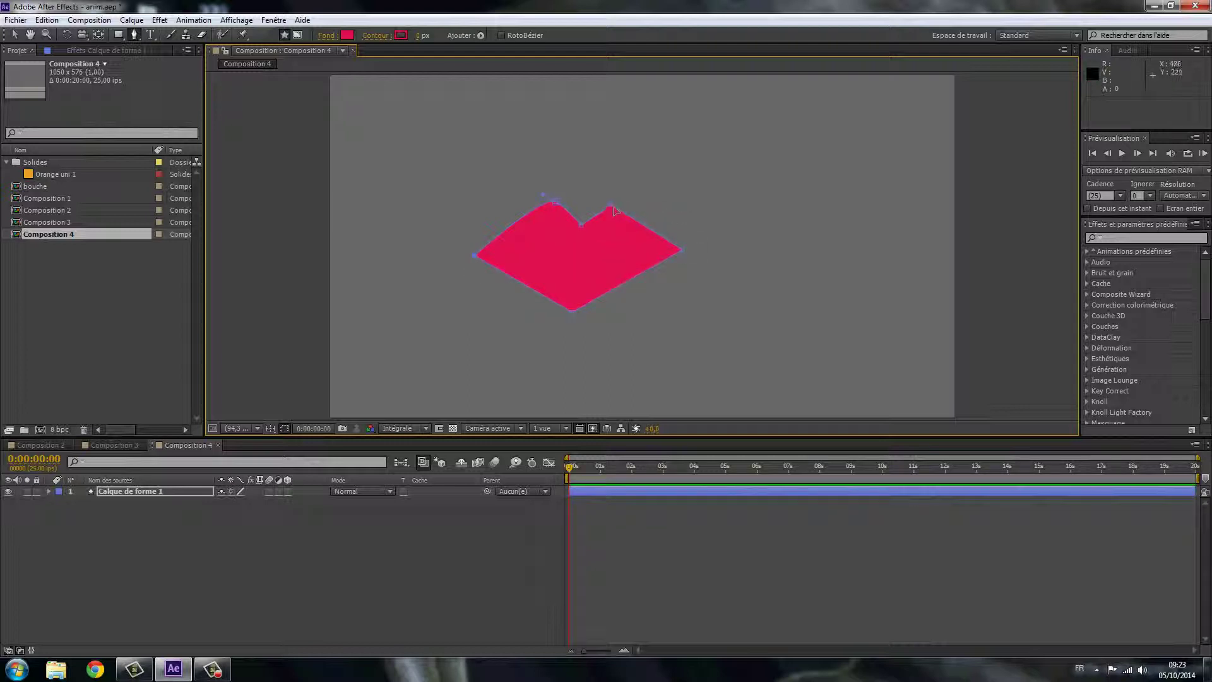
Reposition the top-right lip vertex to shape the upper hump.
mouse_move(614, 210)
mouse_down()
mouse_move(621, 203)
mouse_move(585, 228)
mouse_up()
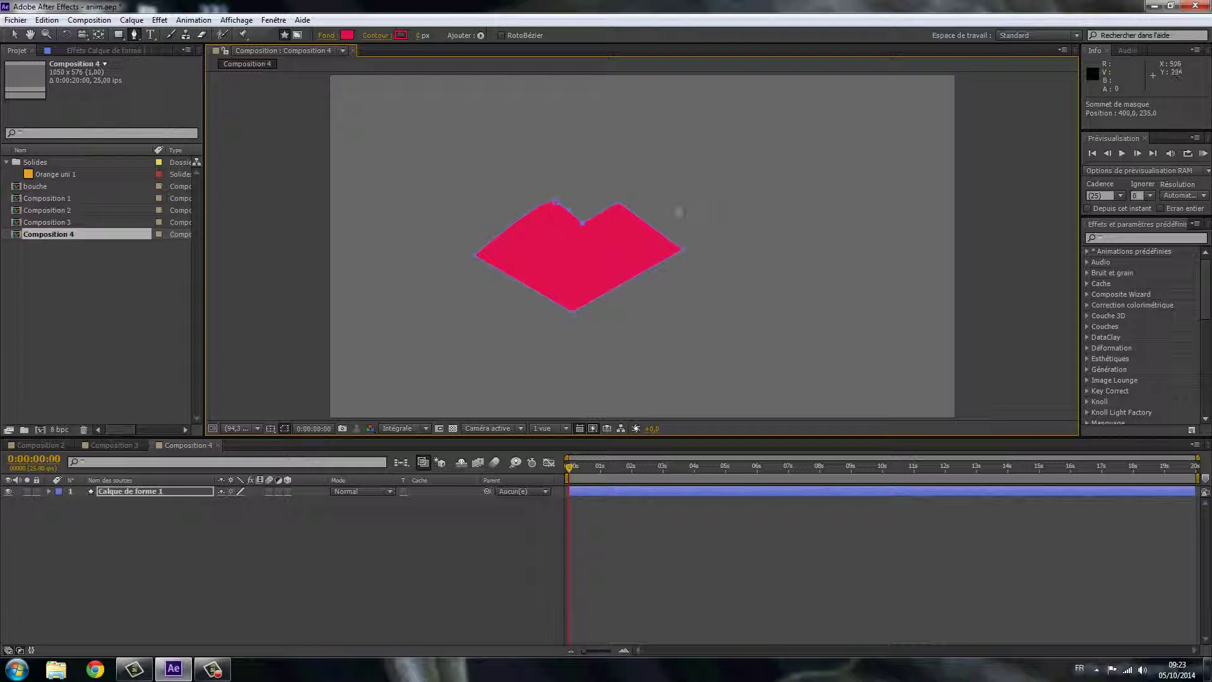
key(g)
click(622, 208)
drag(625, 208, 623, 205)
With the Convert Vertex tool smooth the top-right lobe and curve the centre notch.
click(134, 36)
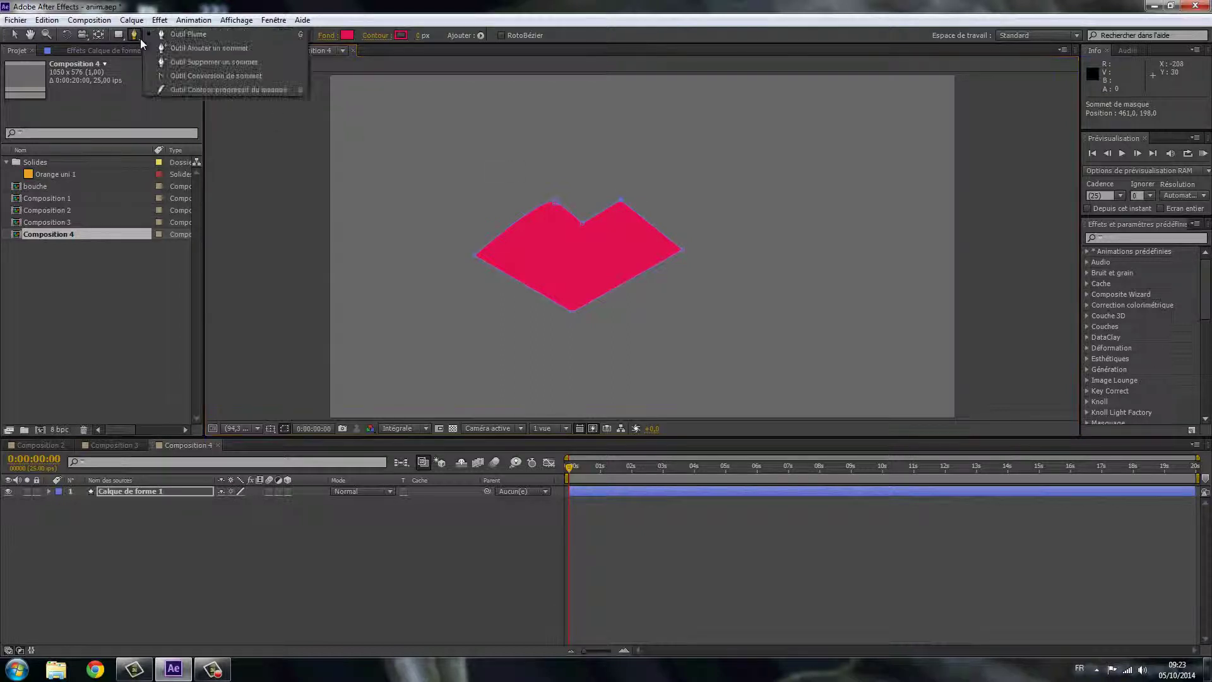
click(194, 76)
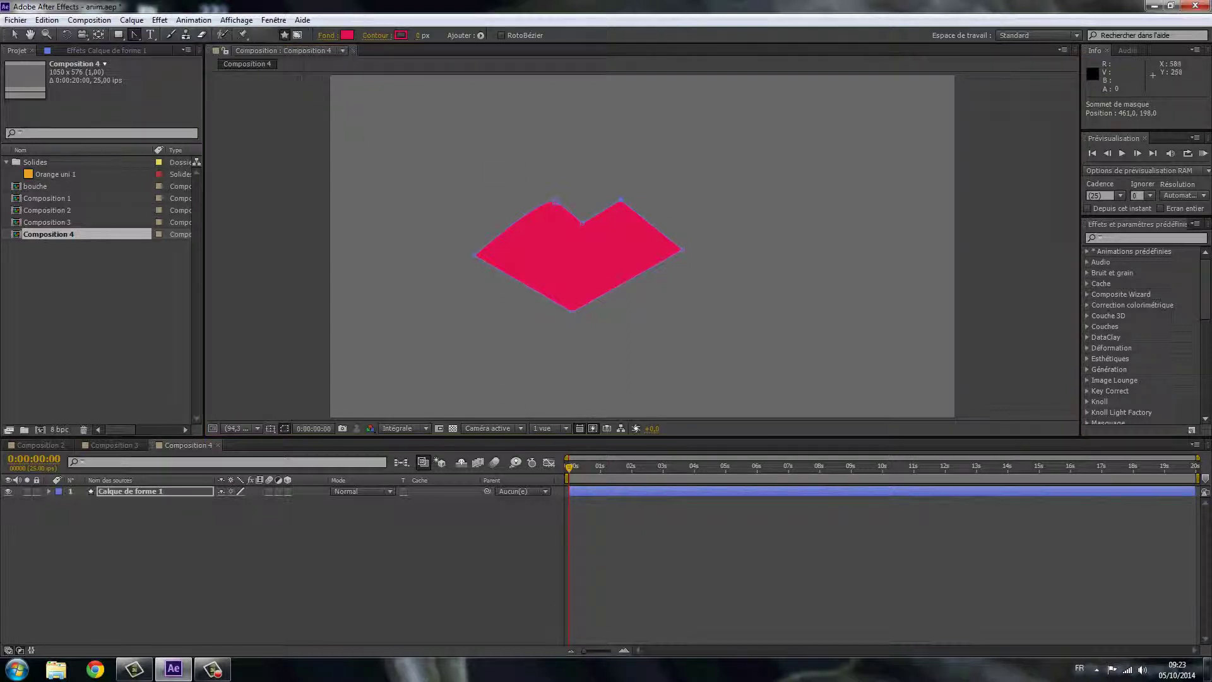
click(623, 206)
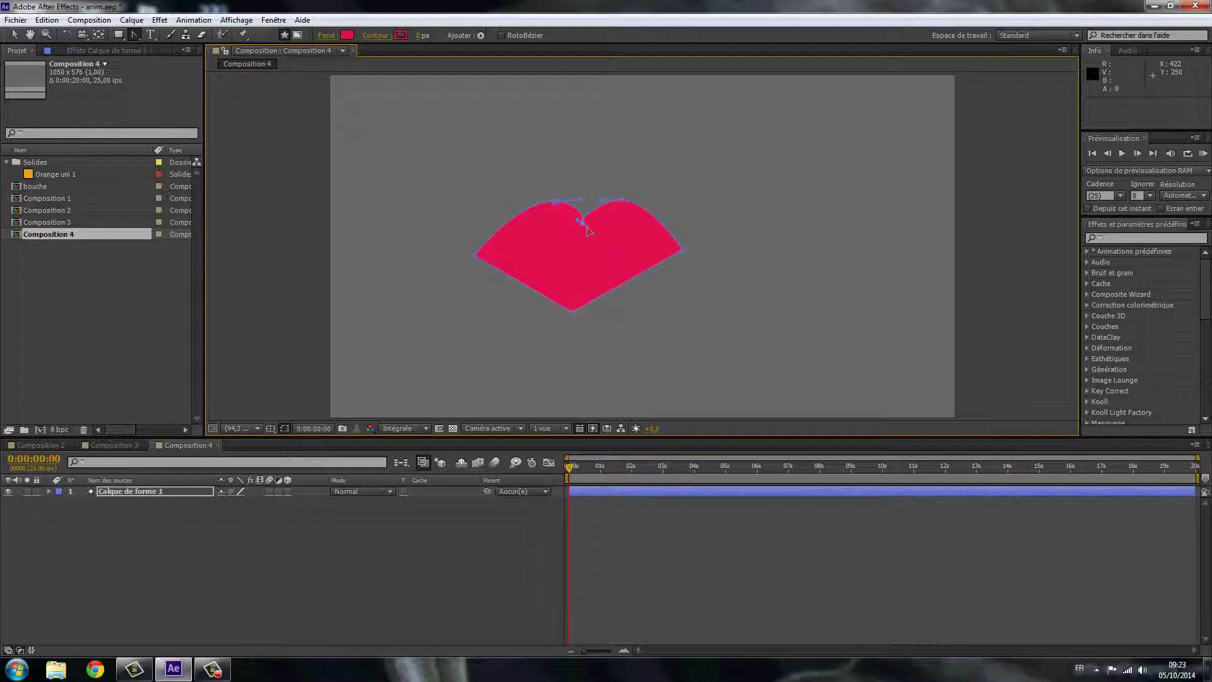
mouse_move(588, 231)
mouse_down()
mouse_move(574, 235)
mouse_move(583, 224)
mouse_up()
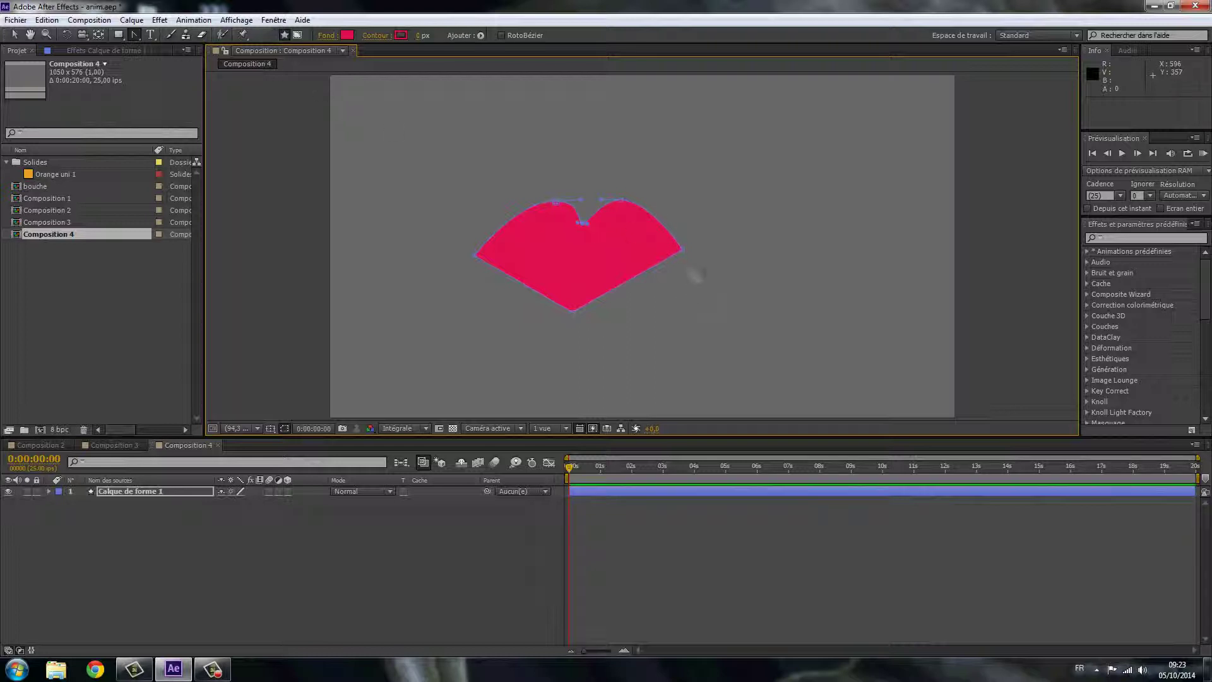
Back with the Pen tool, raise the bottom vertex of the lips shape.
click(140, 39)
click(171, 40)
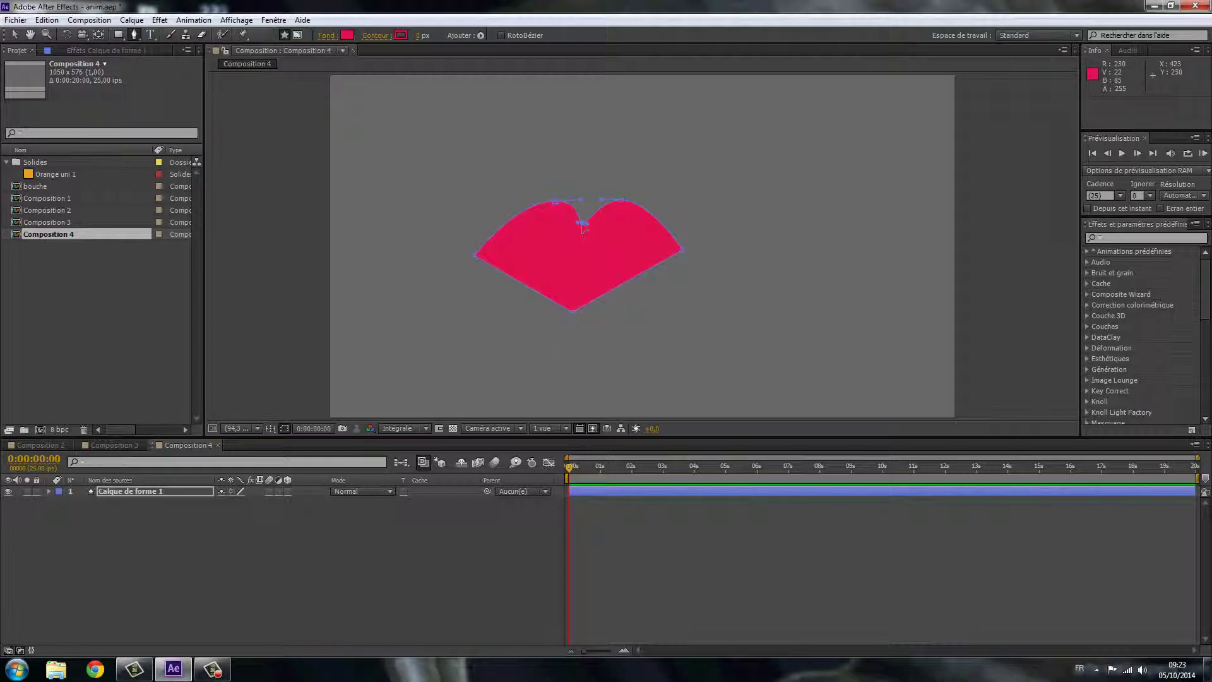
click(584, 223)
click(654, 201)
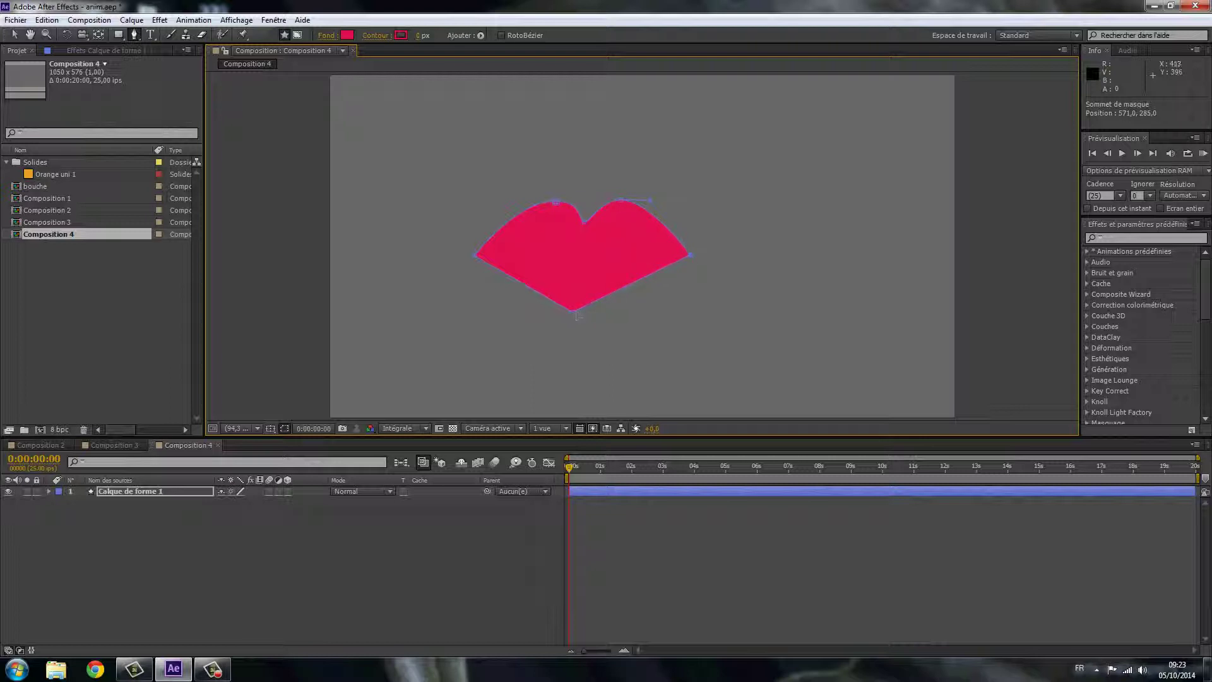
drag(579, 313, 580, 298)
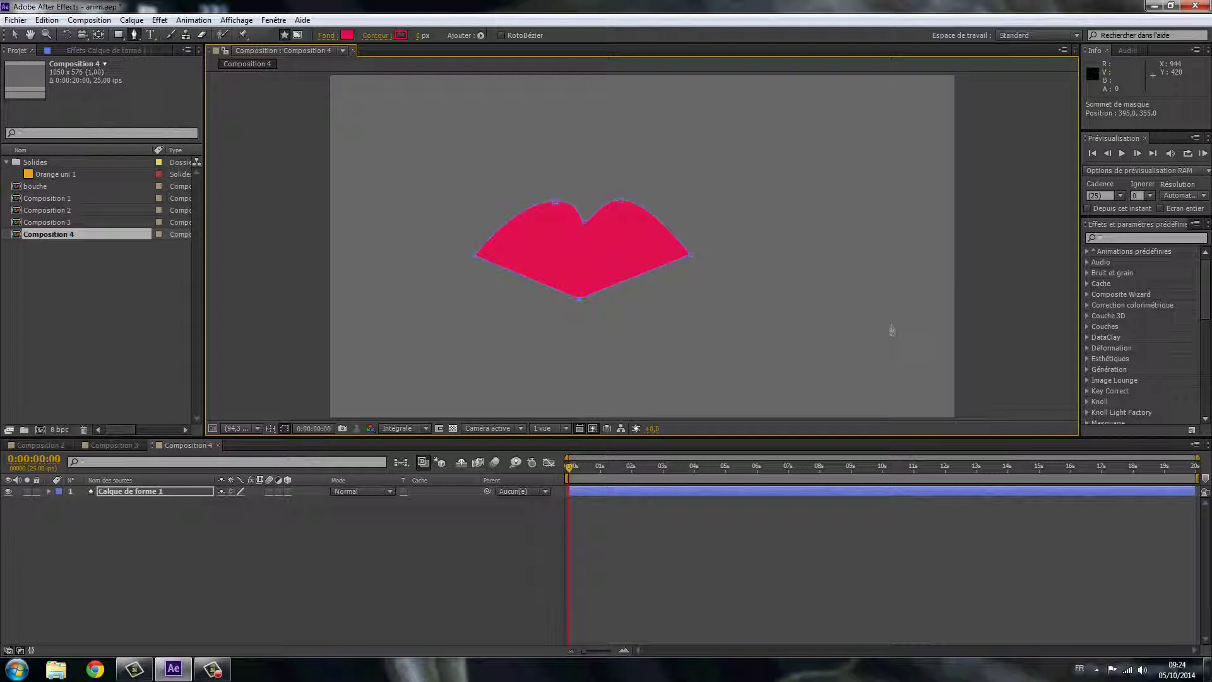
Rename the lips shape layer to 'bouche' and bring up the Effet menu for it.
click(142, 490)
right_click(147, 492)
click(187, 483)
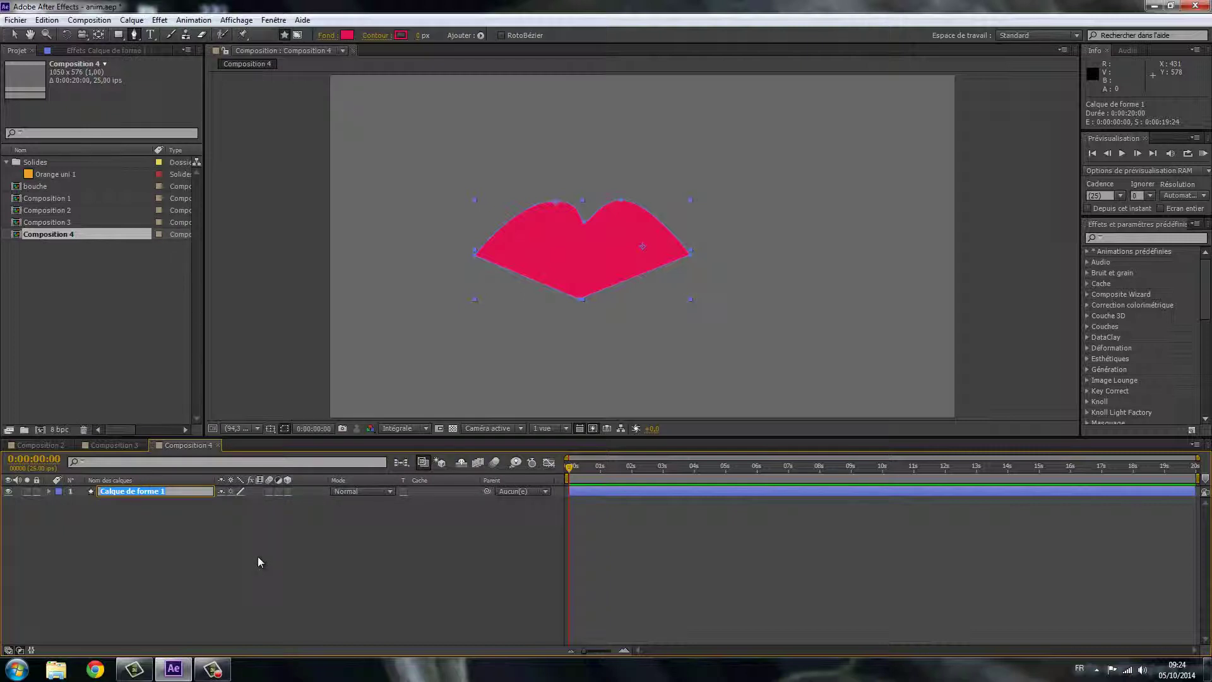
text(bouche)
click(255, 551)
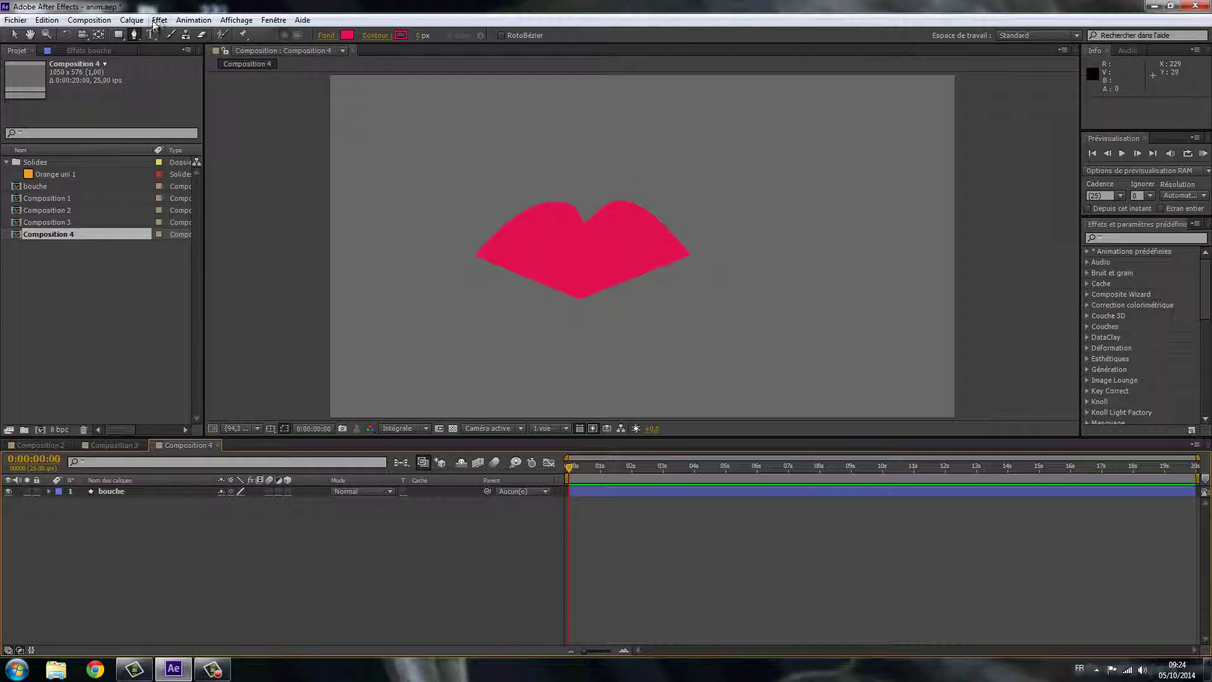
click(124, 490)
click(159, 20)
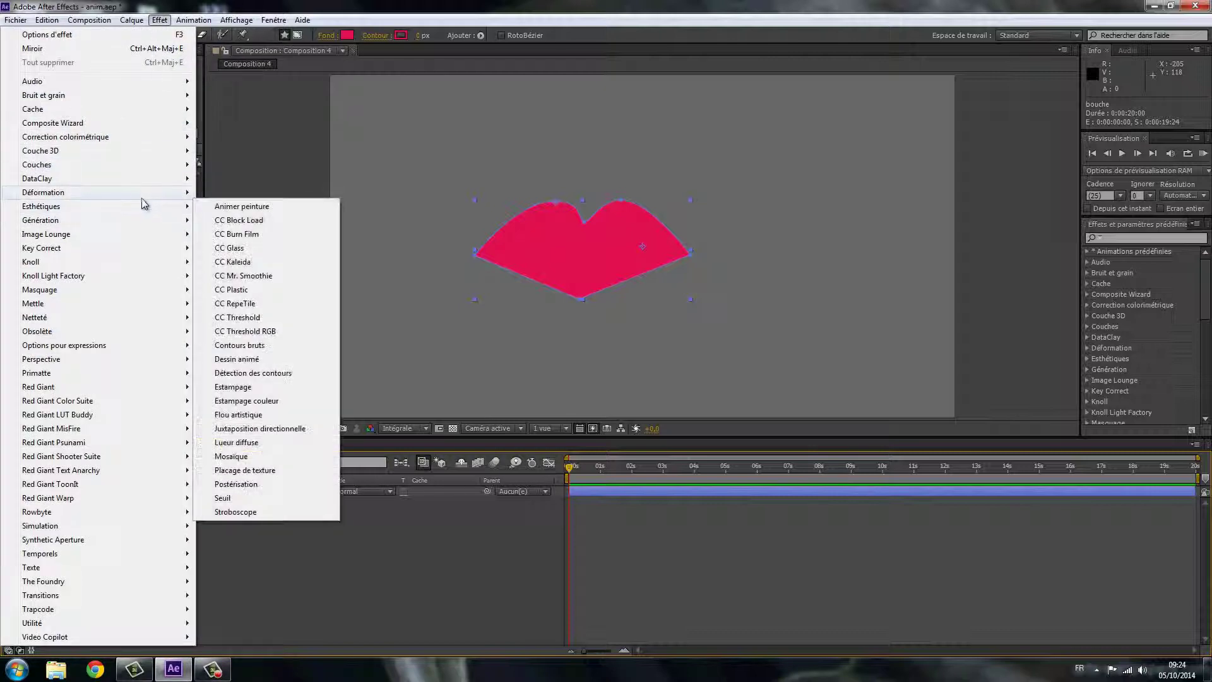
mouse_move(58, 193)
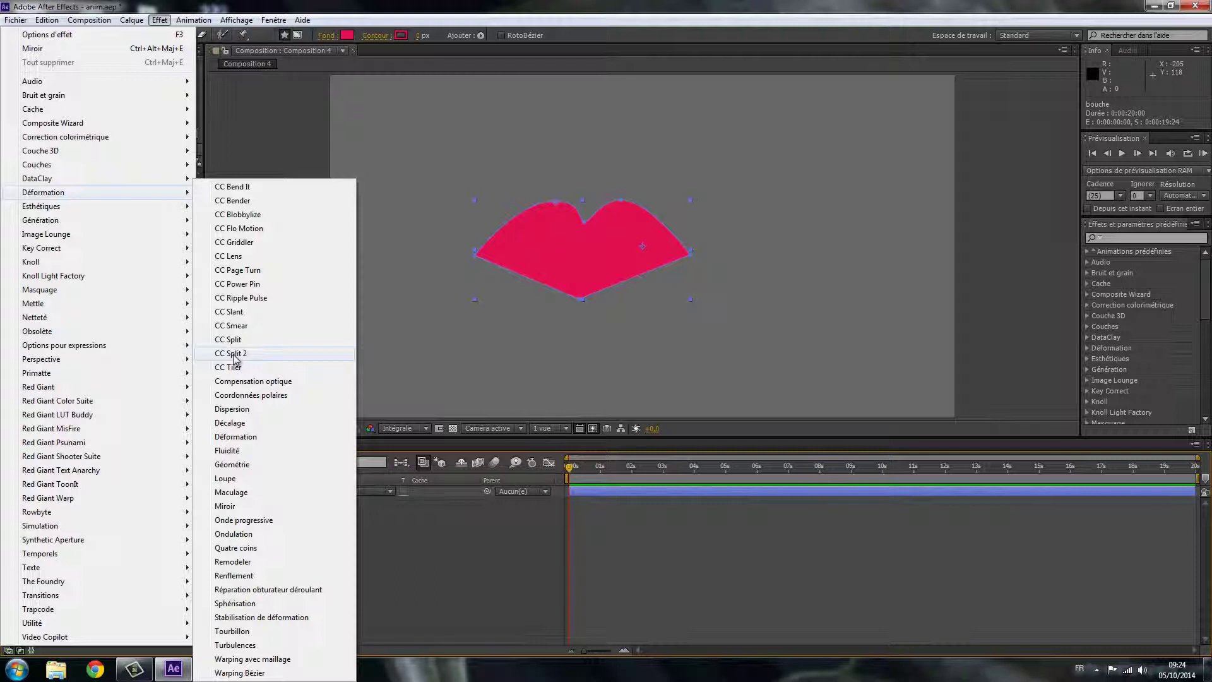
Apply CC Split 2 to bouche with Point A and Point B on the lips' left and right corners.
click(235, 354)
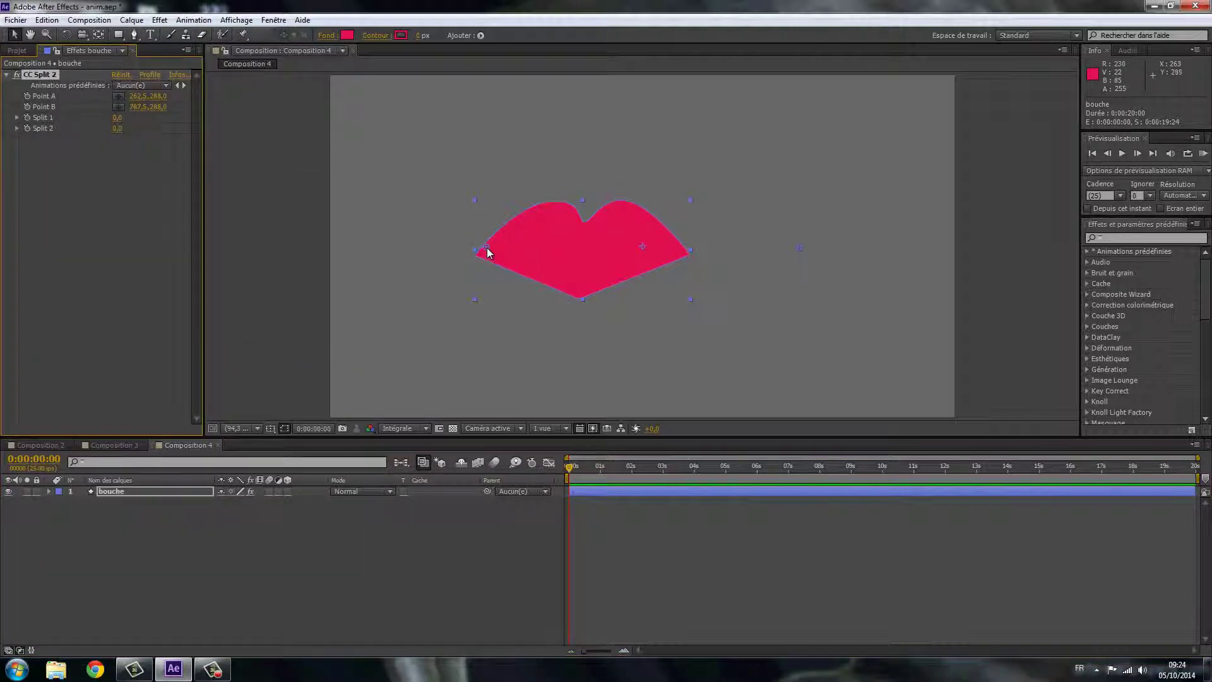
drag(488, 252, 480, 259)
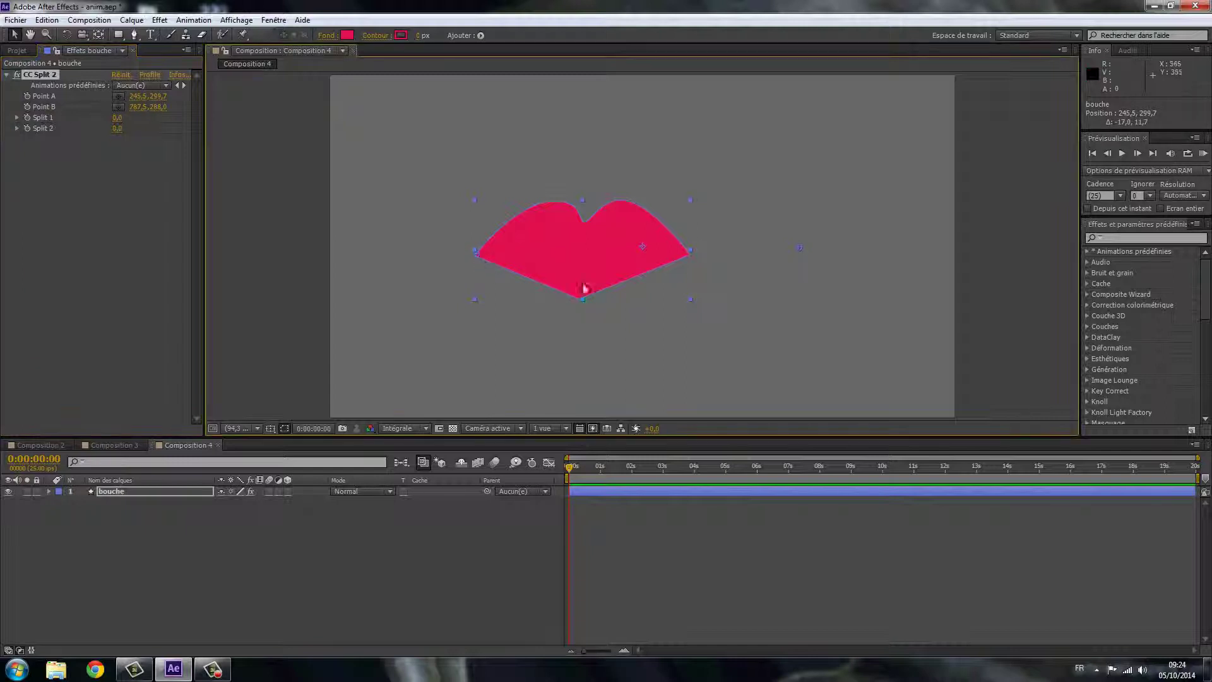
drag(643, 249, 640, 253)
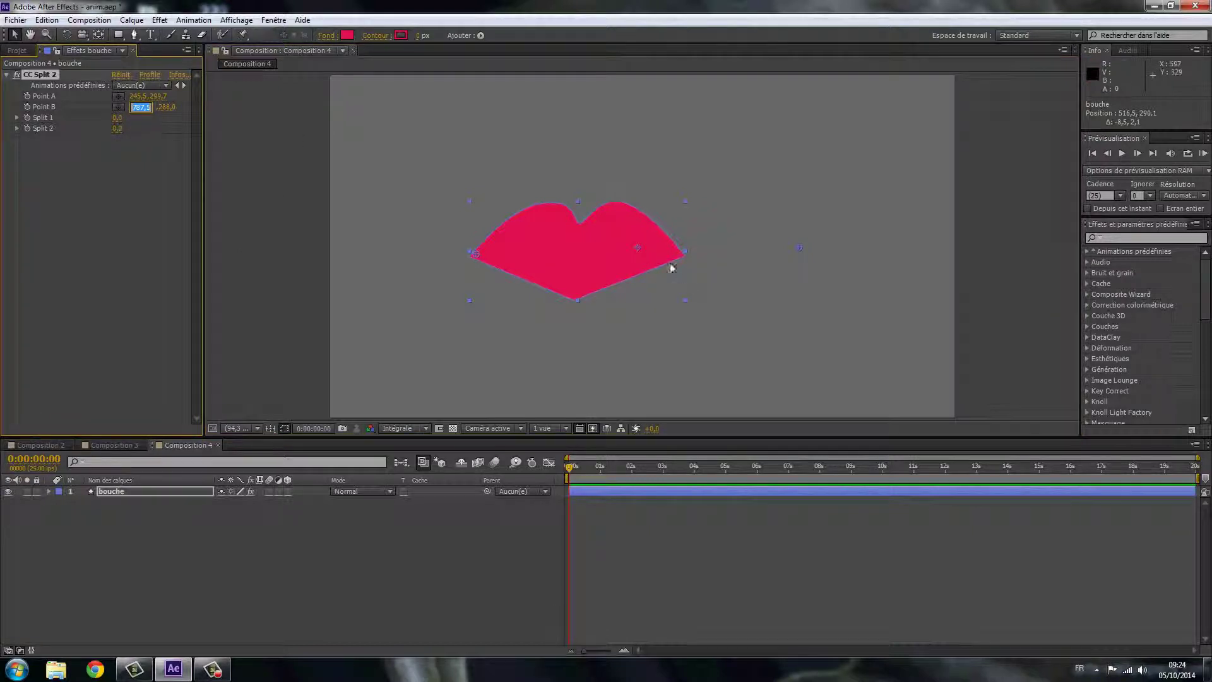
drag(639, 252, 636, 248)
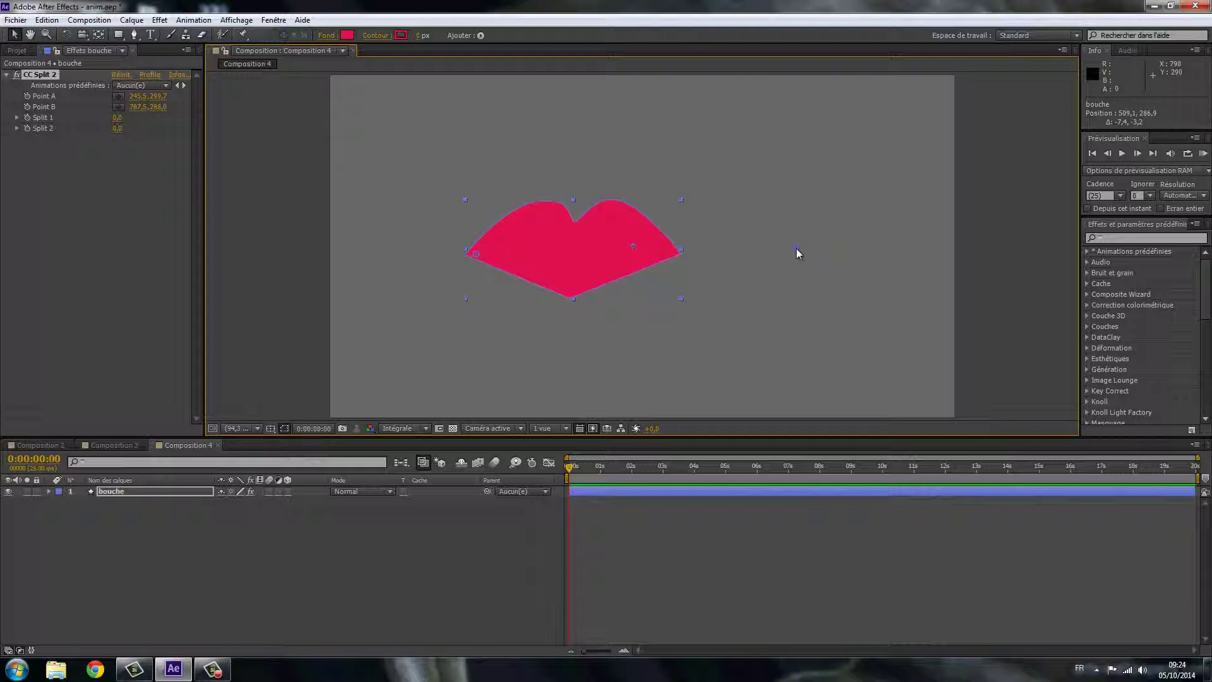
drag(800, 248, 674, 258)
drag(471, 261, 468, 261)
Move the bouche layer's anchor point to the centre of the lips.
click(101, 35)
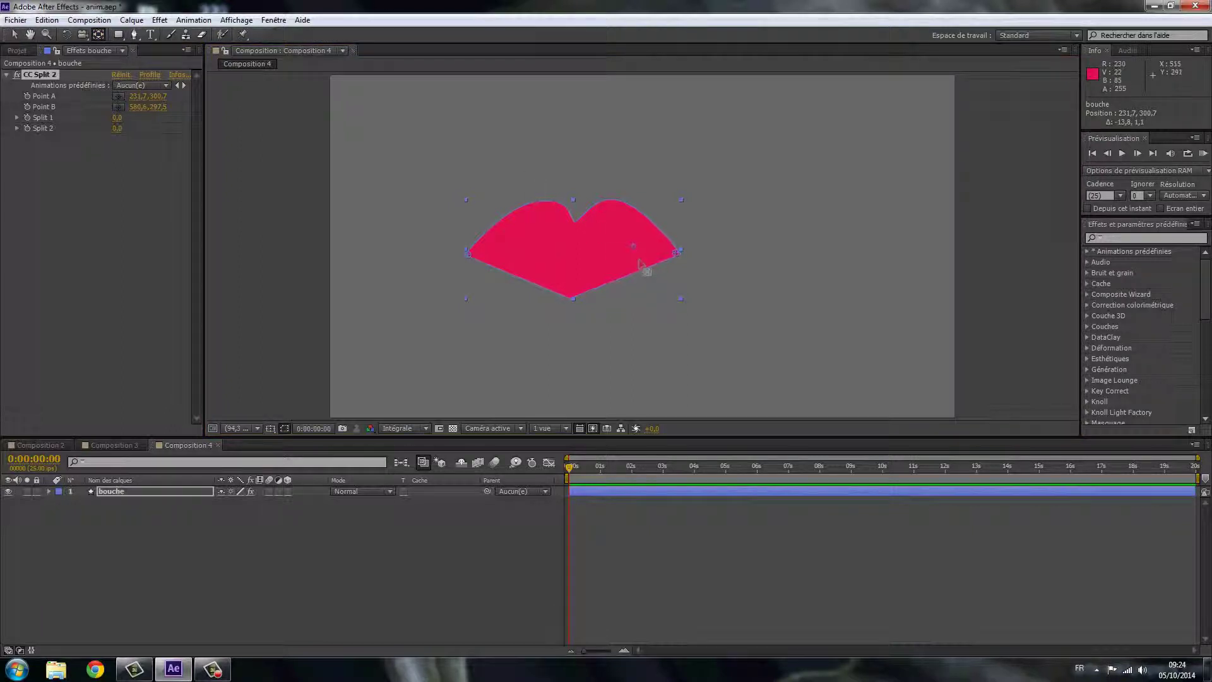
drag(642, 258, 571, 257)
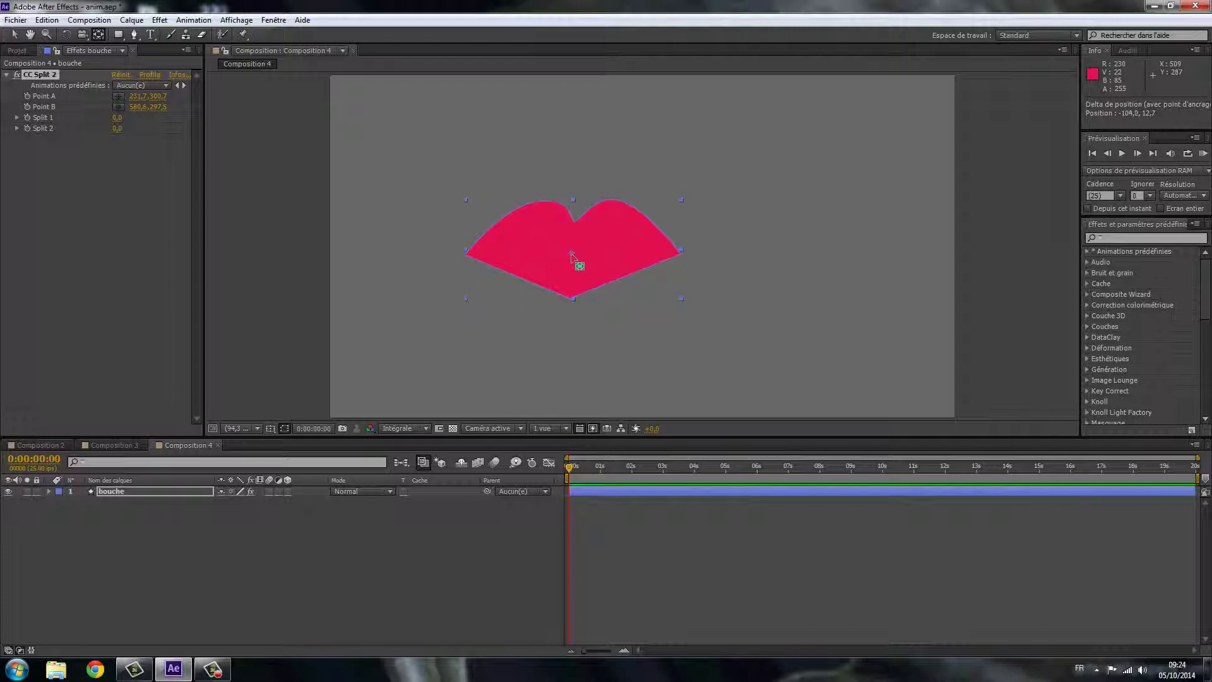
click(38, 82)
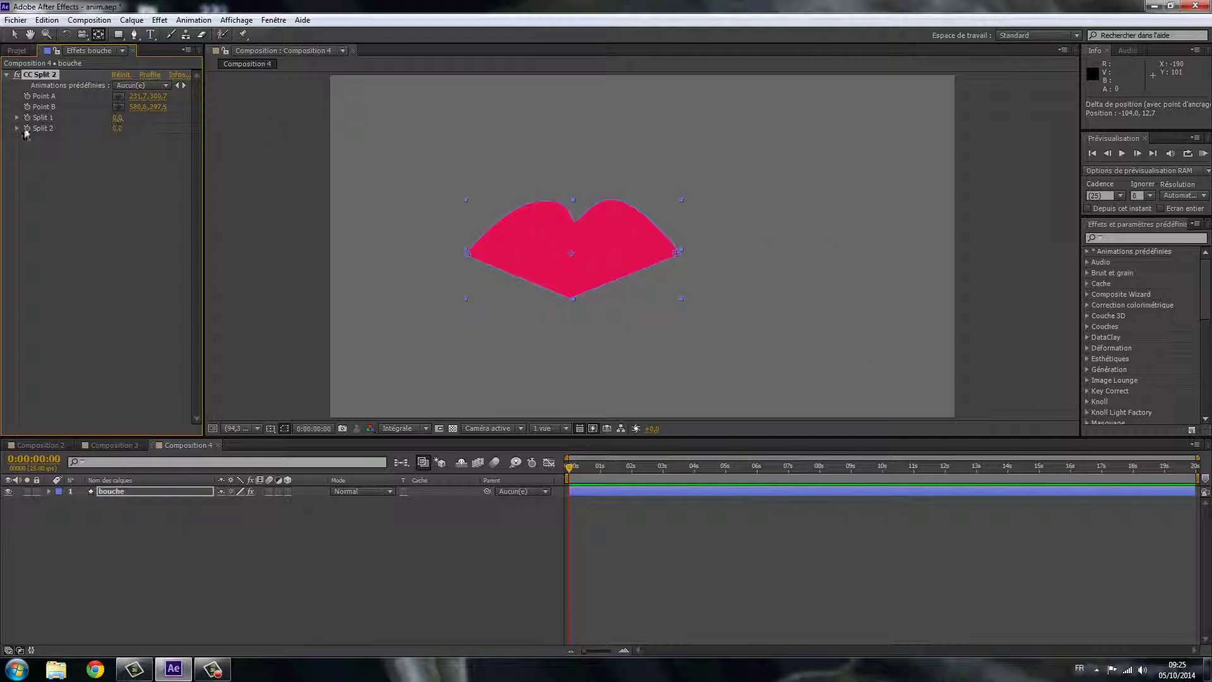
Test the mouth opening with the Split 1/Split 2 sliders, refine Point B, and return the splits to 0.
click(18, 118)
click(16, 146)
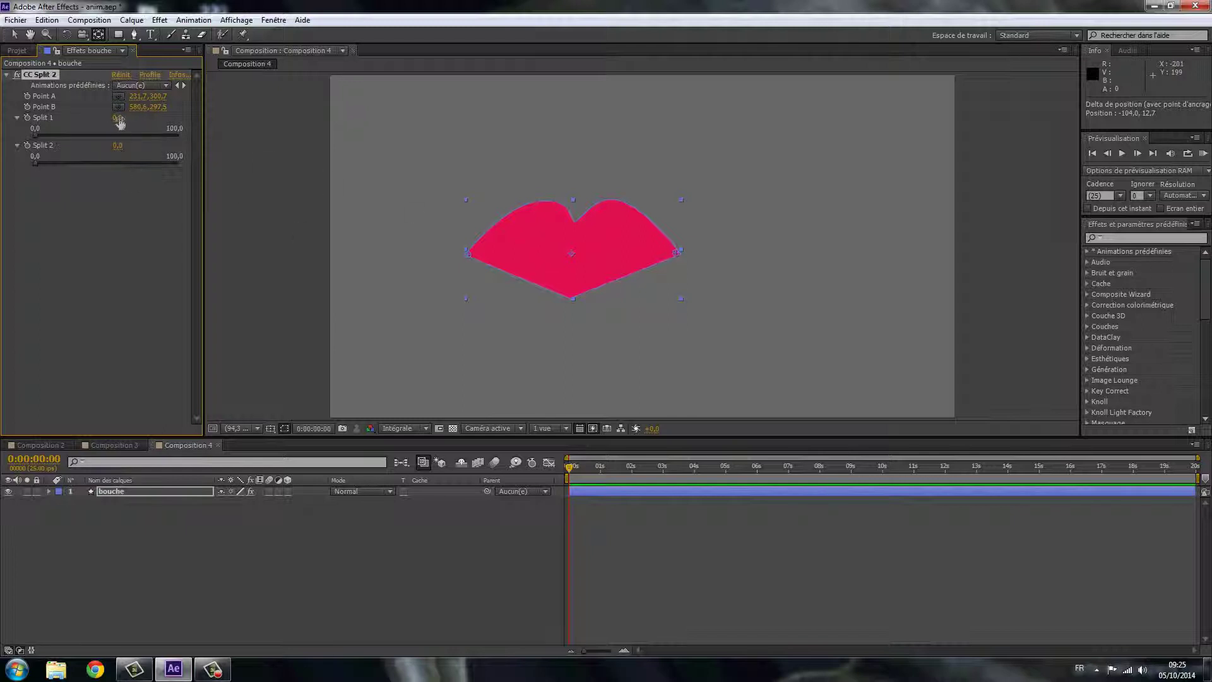
mouse_move(120, 118)
mouse_down()
mouse_move(150, 125)
mouse_move(128, 126)
mouse_move(132, 146)
mouse_move(120, 146)
mouse_up()
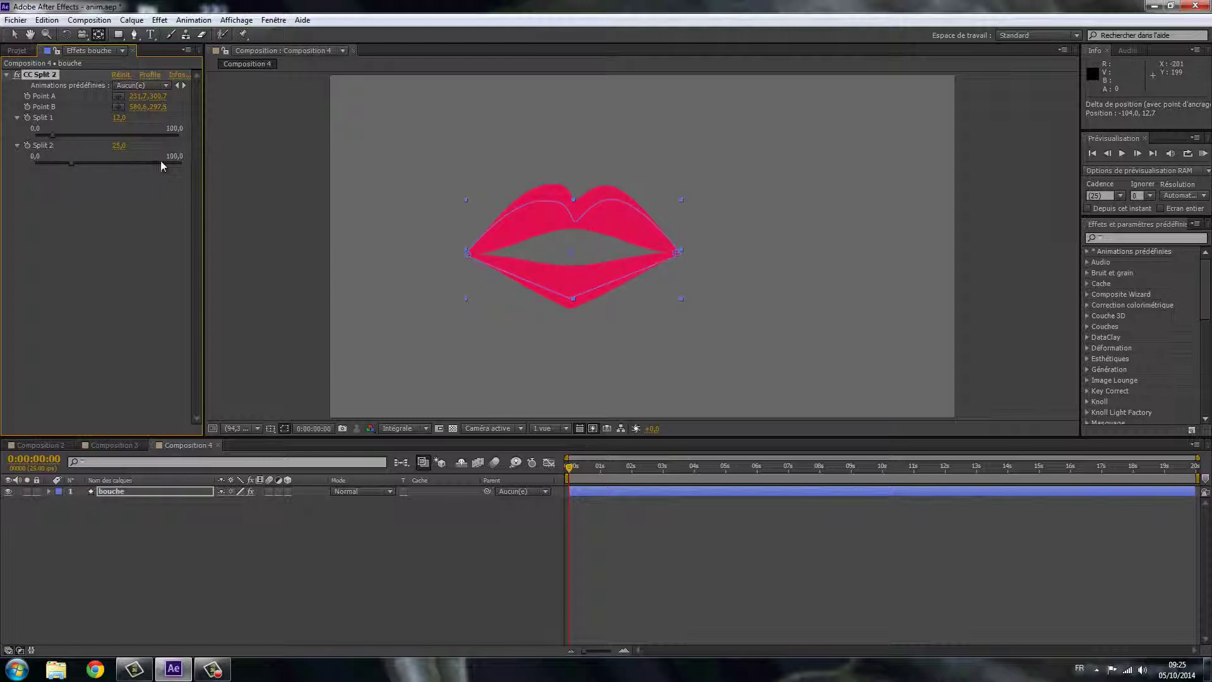
click(24, 40)
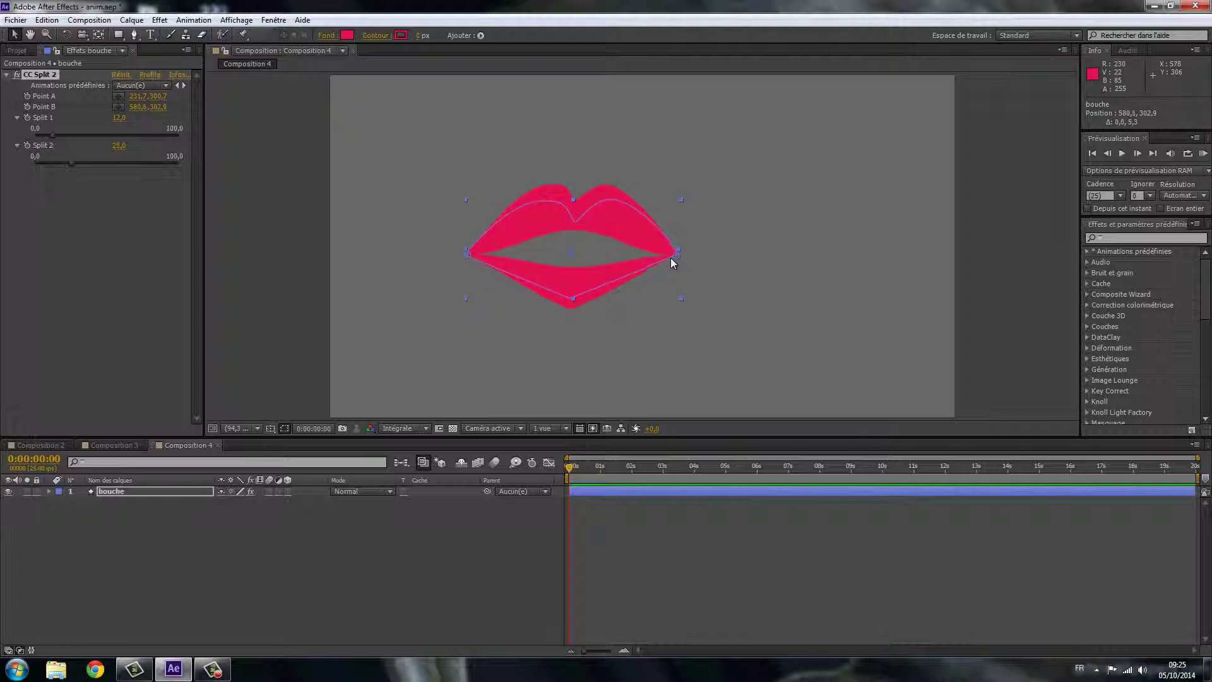
drag(672, 262, 678, 257)
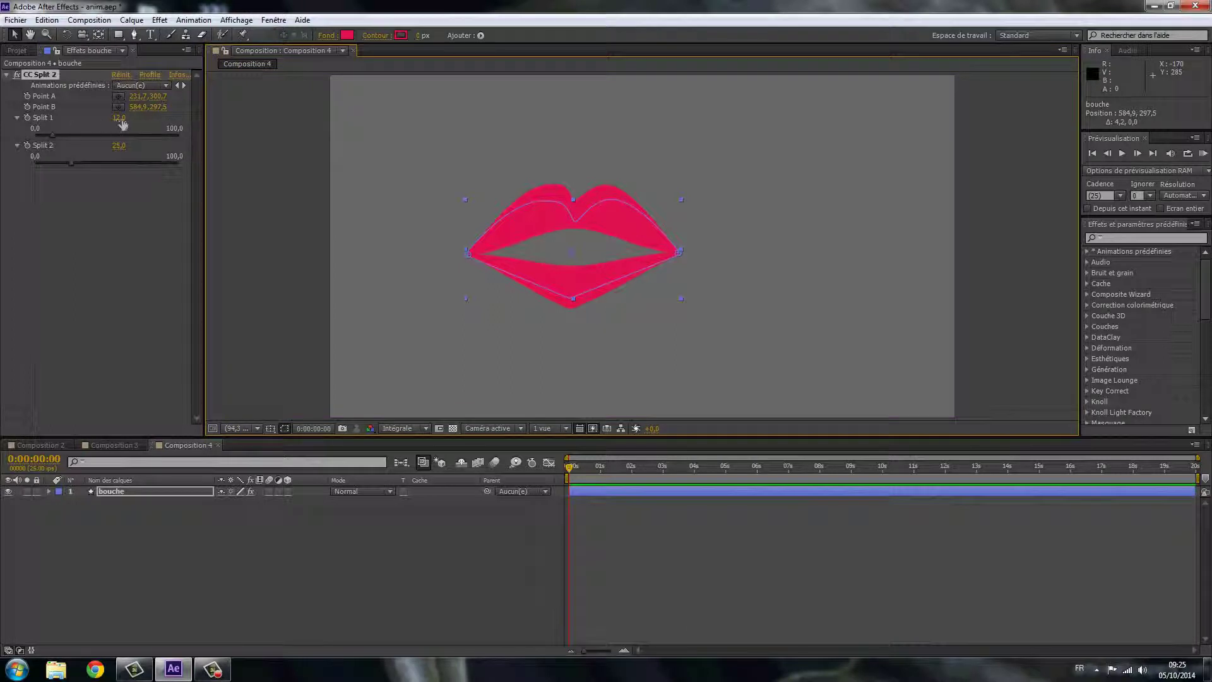
mouse_move(118, 117)
mouse_down()
mouse_move(152, 124)
mouse_move(85, 129)
mouse_move(119, 146)
mouse_move(86, 156)
mouse_up()
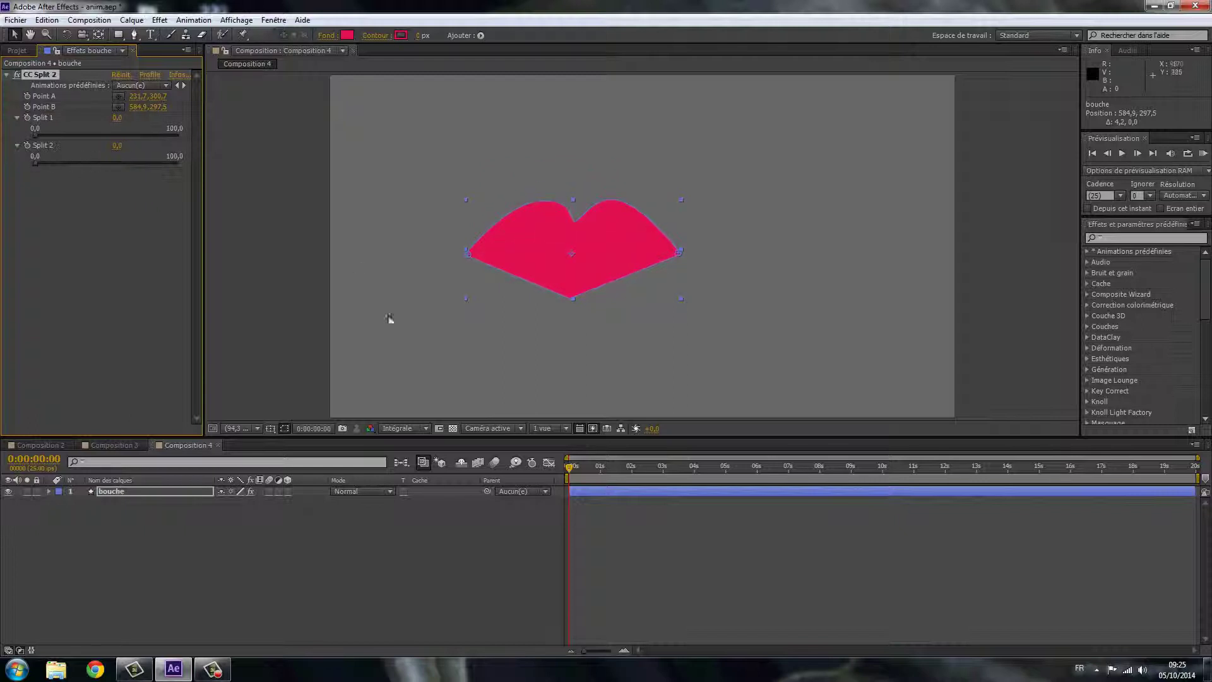
click(149, 497)
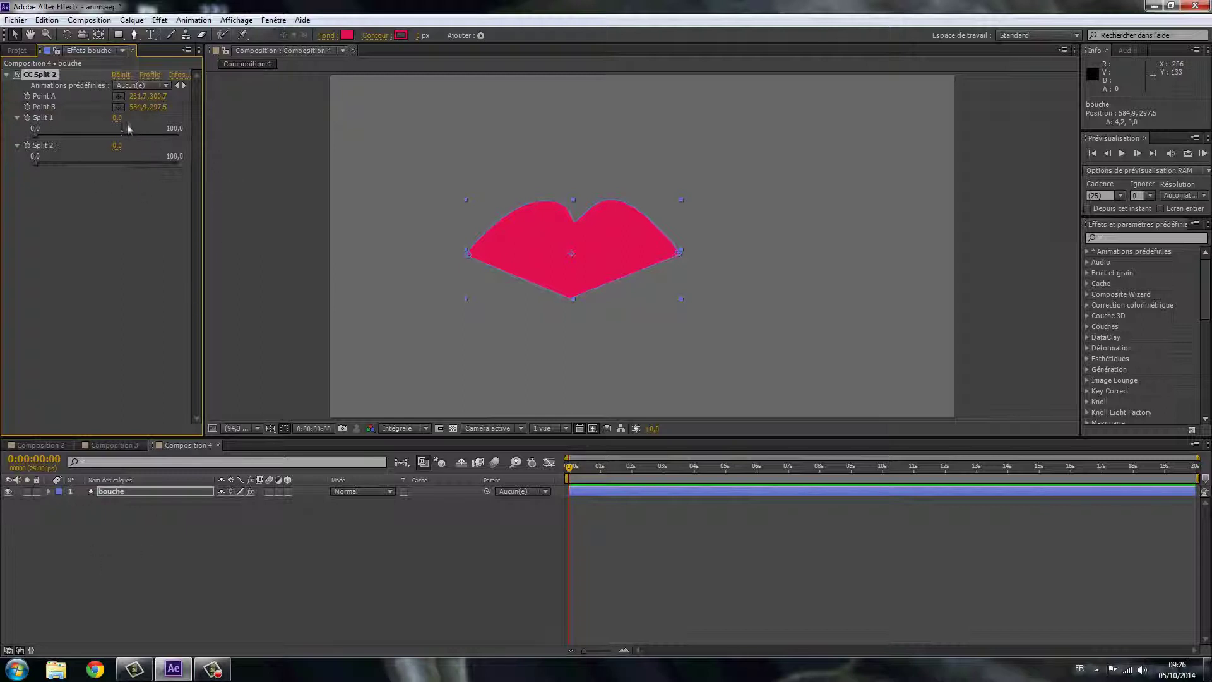
drag(118, 119, 104, 145)
Duplicate bouche as bouche 2 and delete the CC Split 2 effect from the copy.
key(Return)
key(ctrl+d)
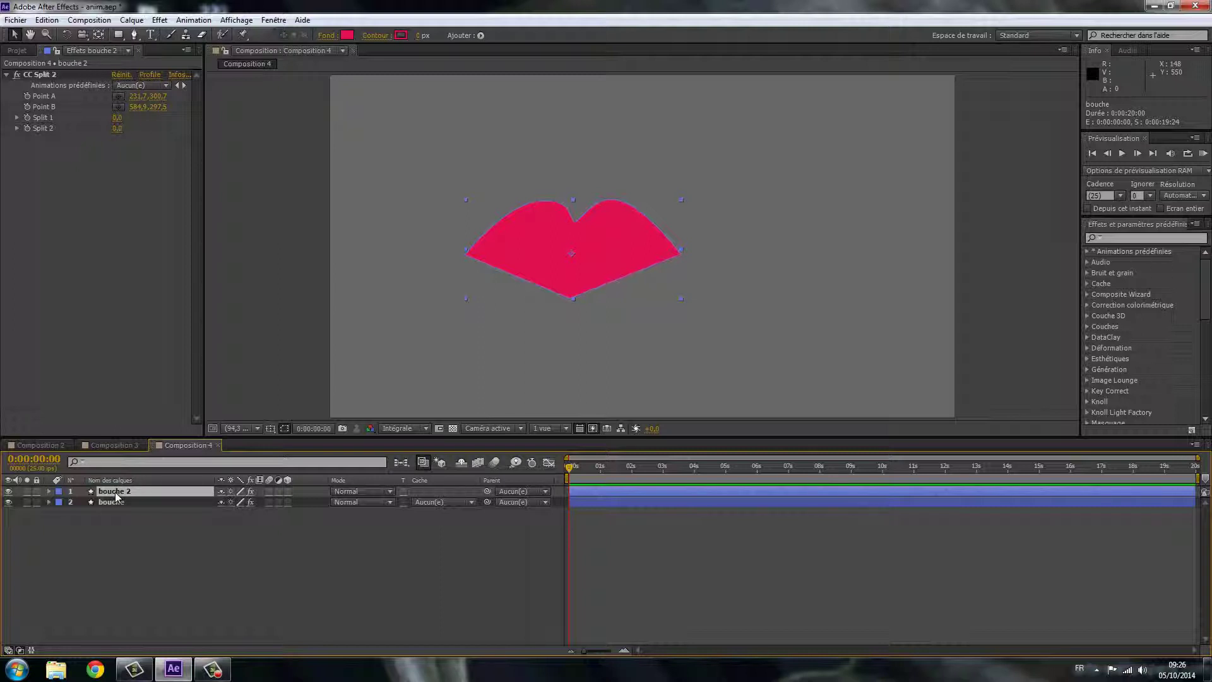
click(48, 490)
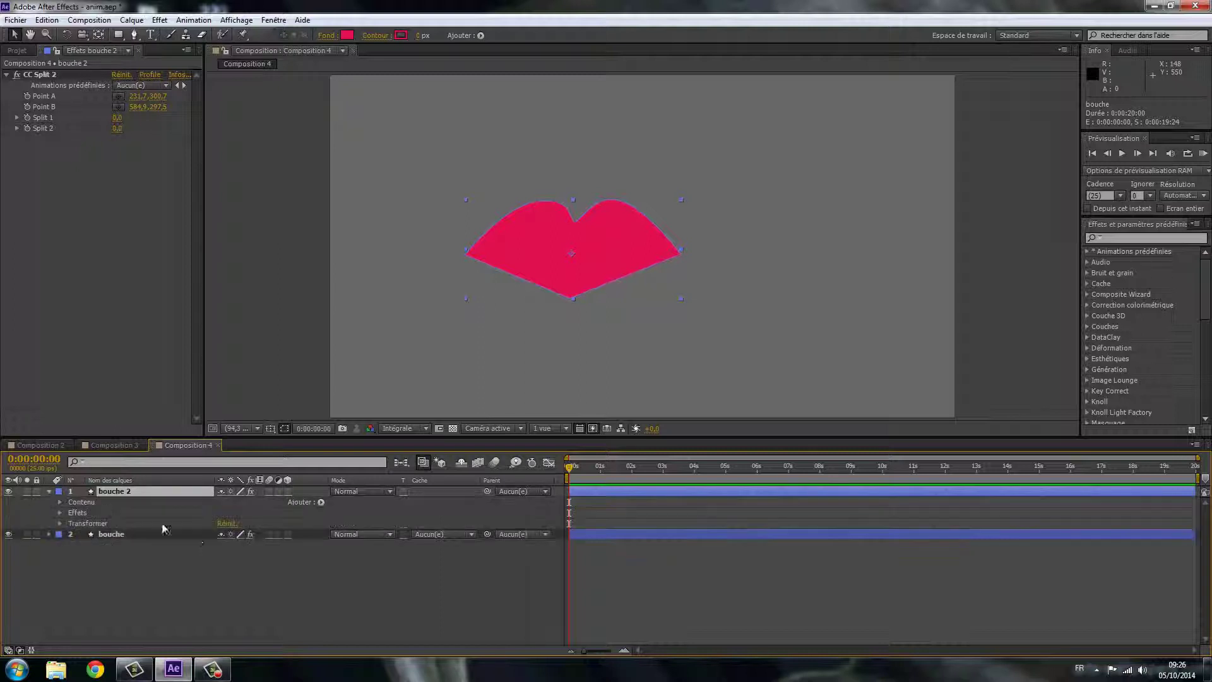
click(59, 512)
click(90, 525)
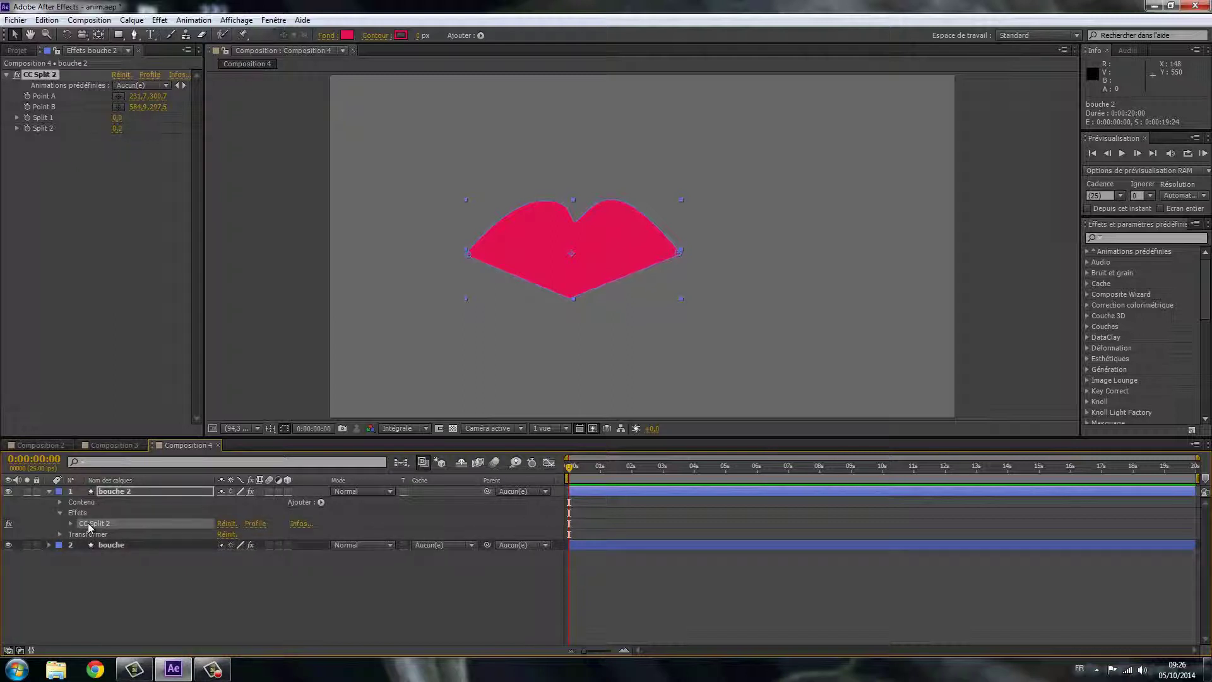
key(Delete)
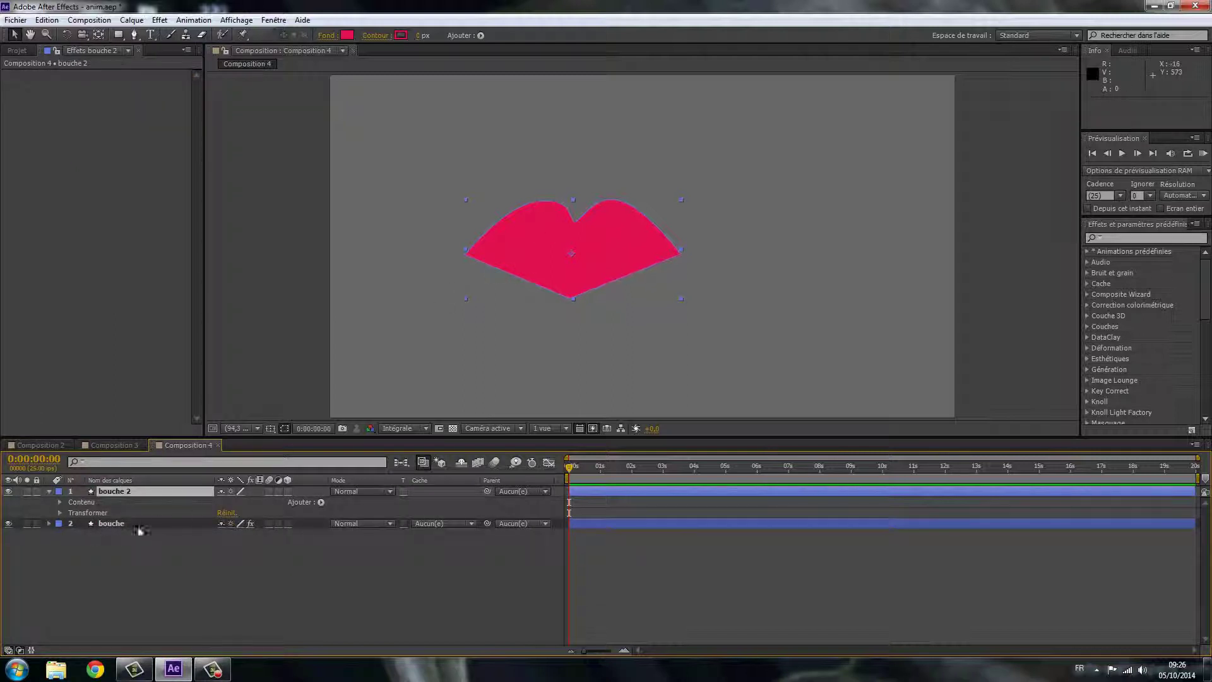
Fill bouche 2 near-black and move it beneath the red bouche layer.
click(114, 525)
click(104, 491)
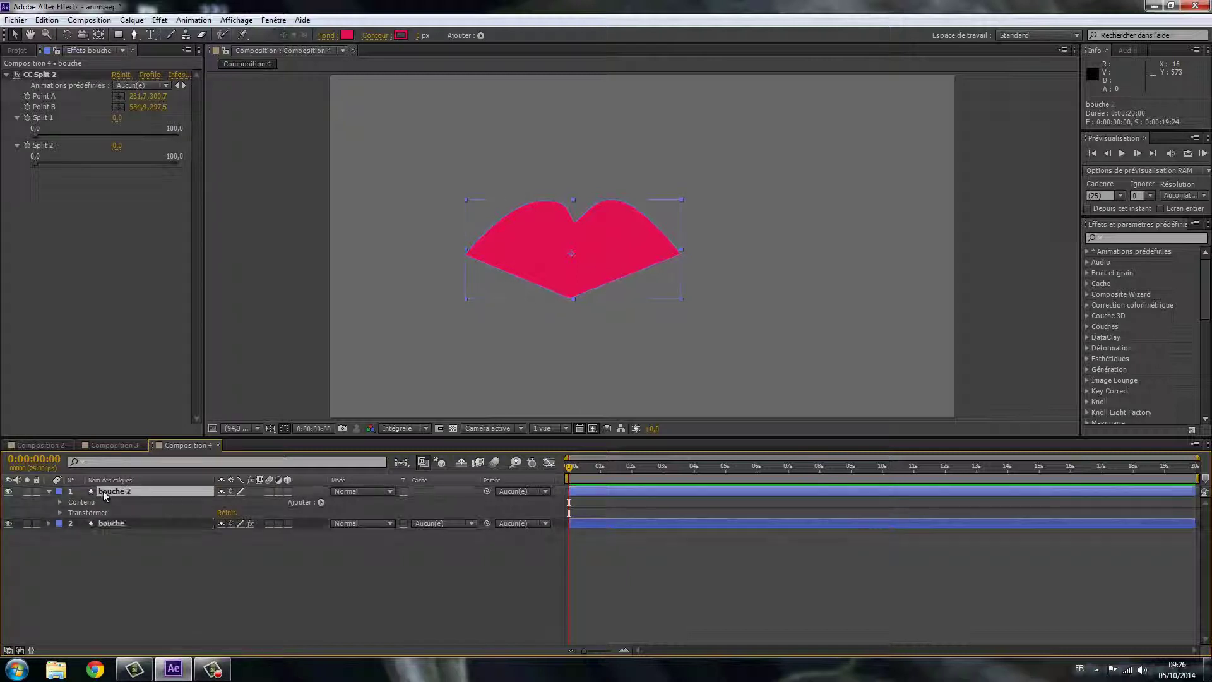
click(348, 36)
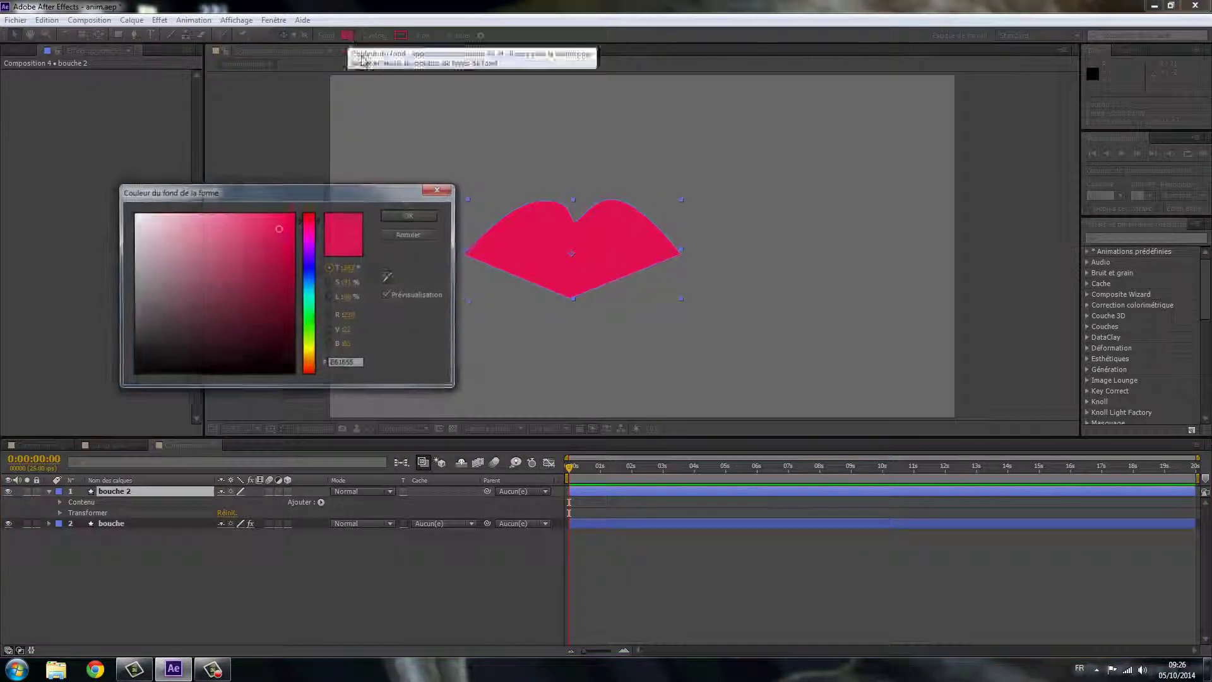
click(143, 374)
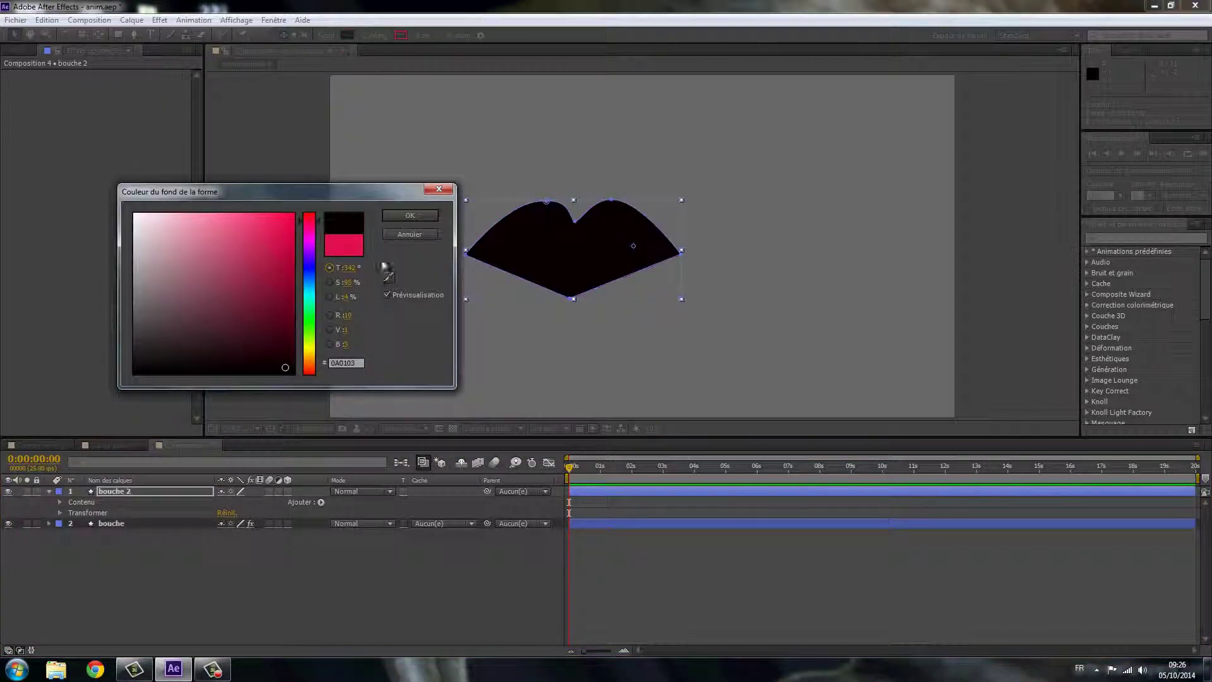
click(410, 216)
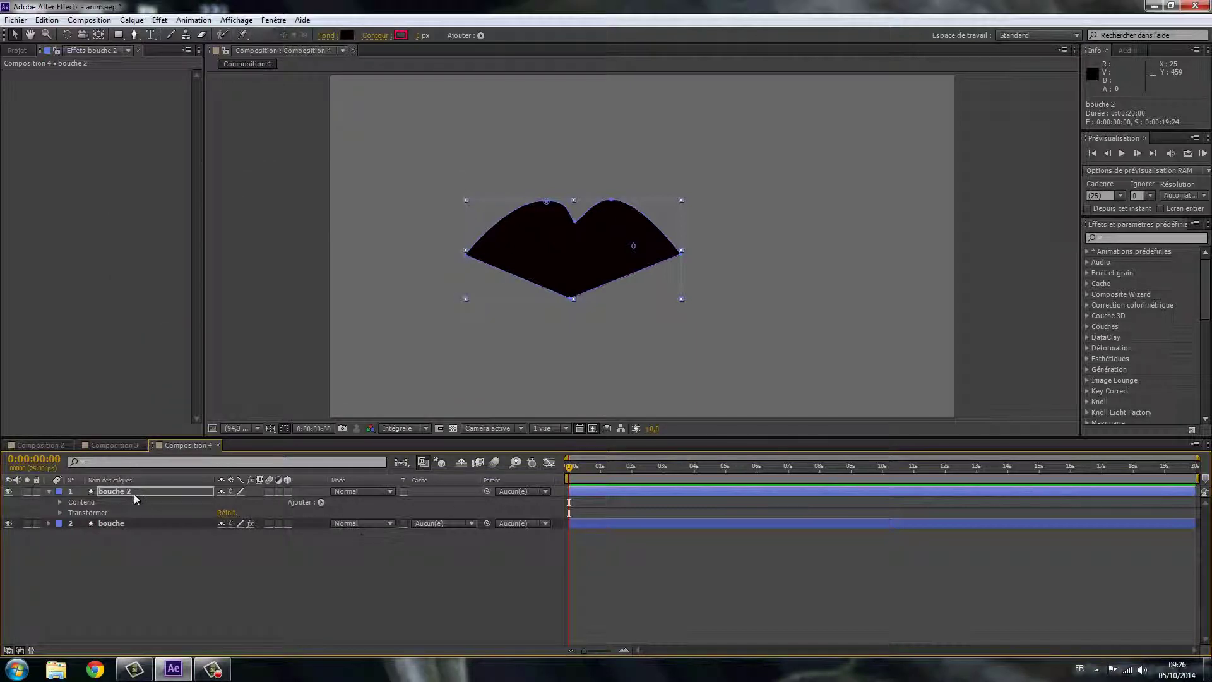
drag(138, 493, 152, 550)
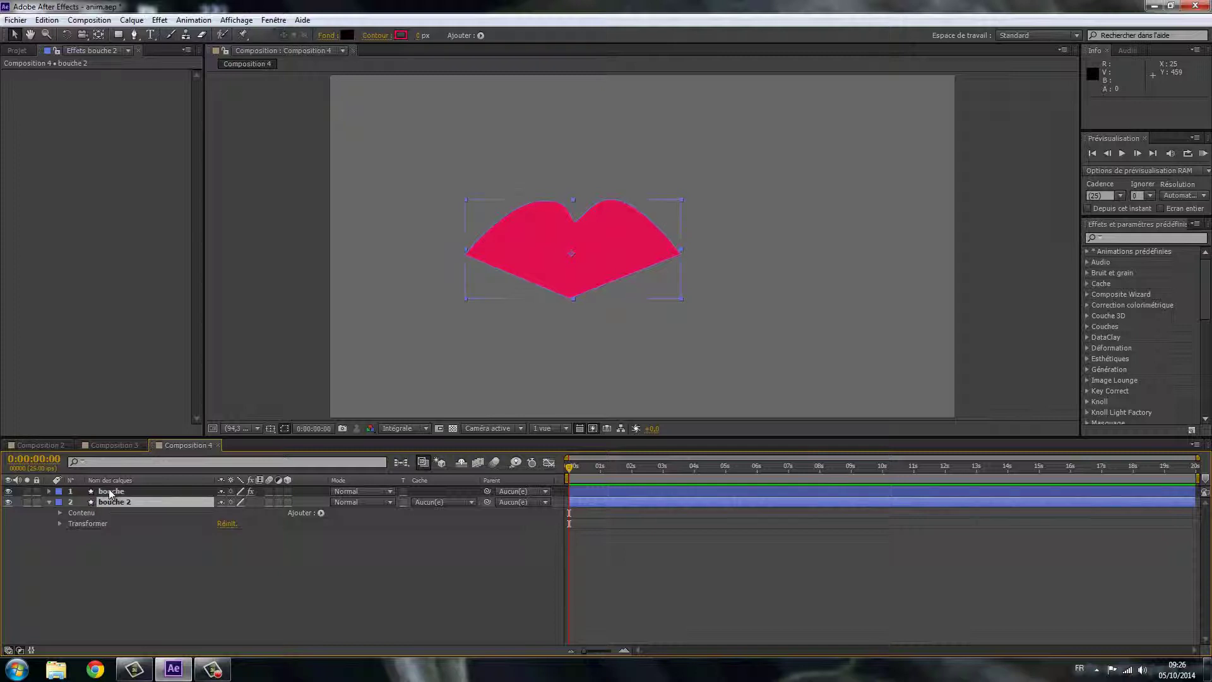
Scrub bouche's Split 1 and Split 2, settling at 17 and 0 for slightly parted lips.
click(112, 490)
drag(118, 117, 152, 117)
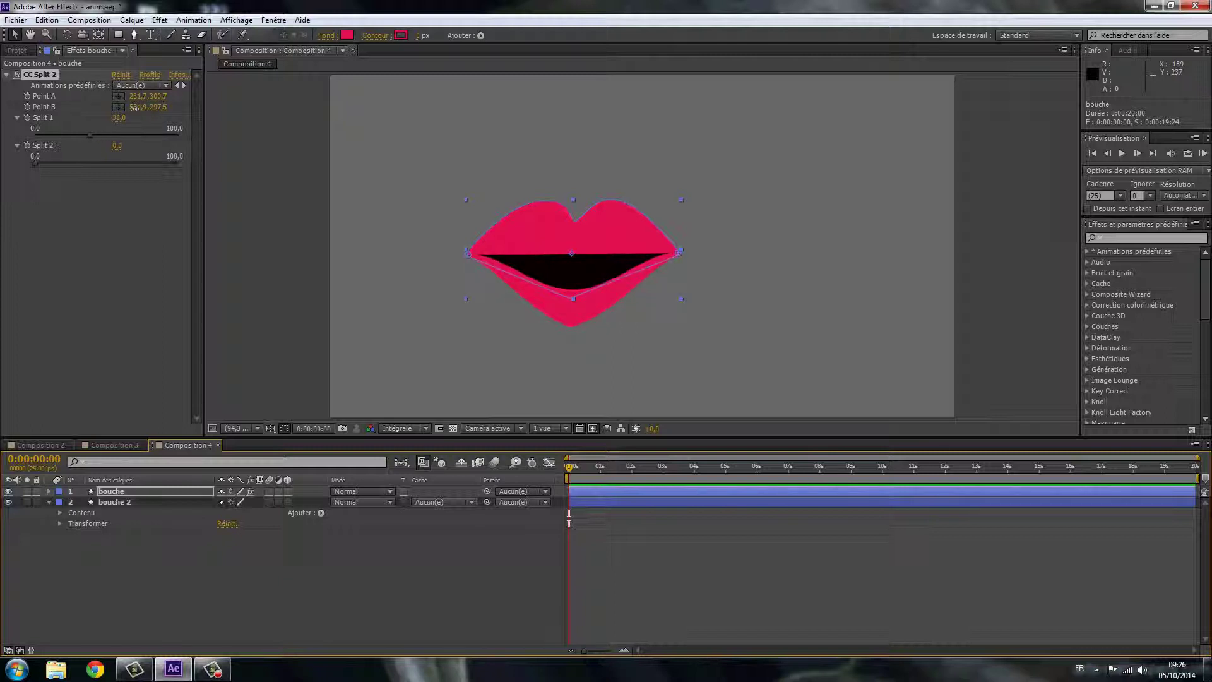
click(119, 118)
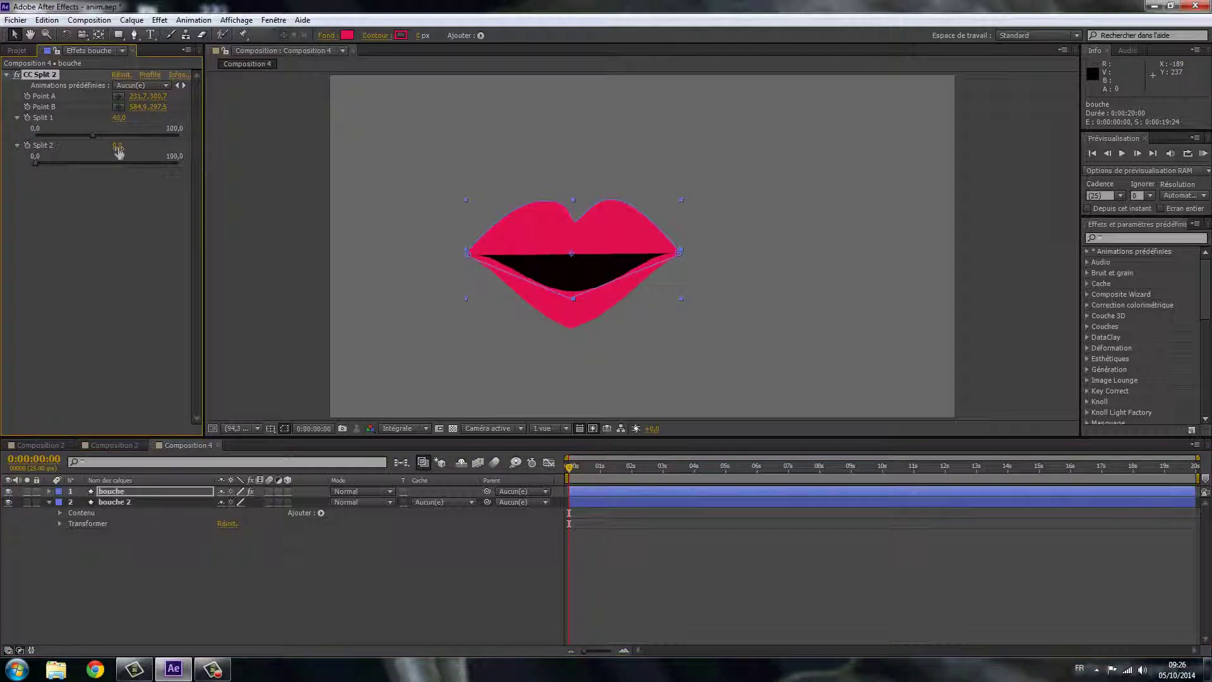
mouse_move(119, 147)
mouse_down()
mouse_move(138, 146)
mouse_move(79, 177)
mouse_up()
drag(118, 125, 106, 126)
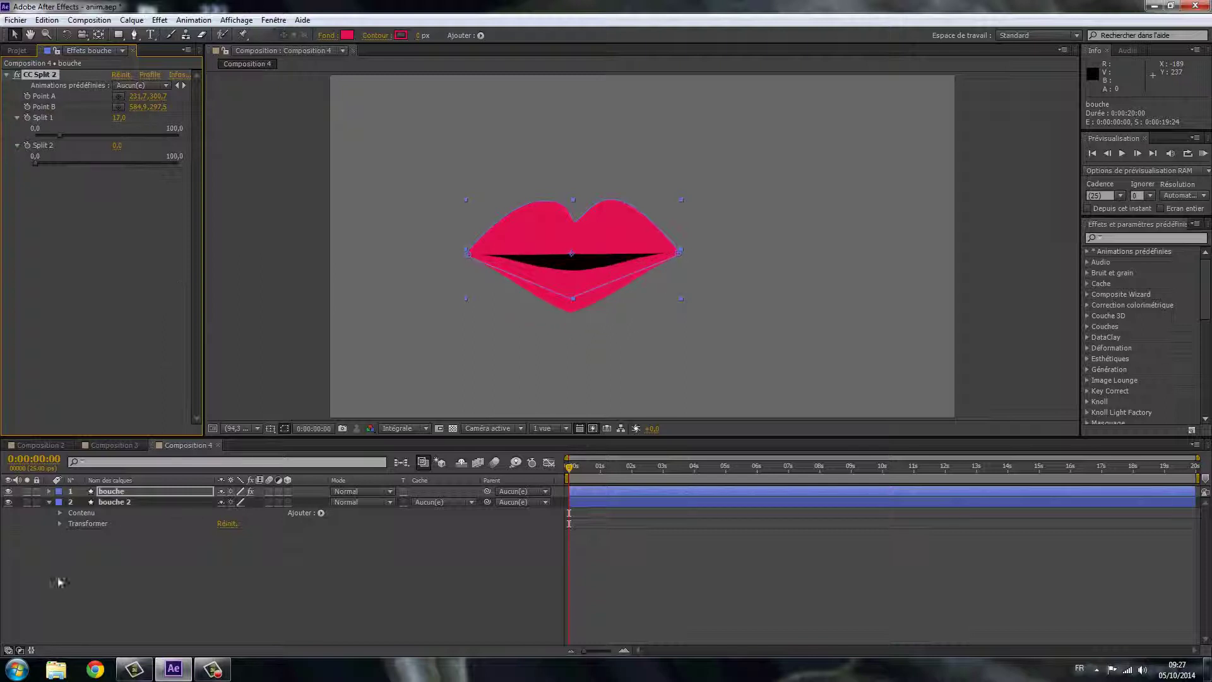
click(59, 506)
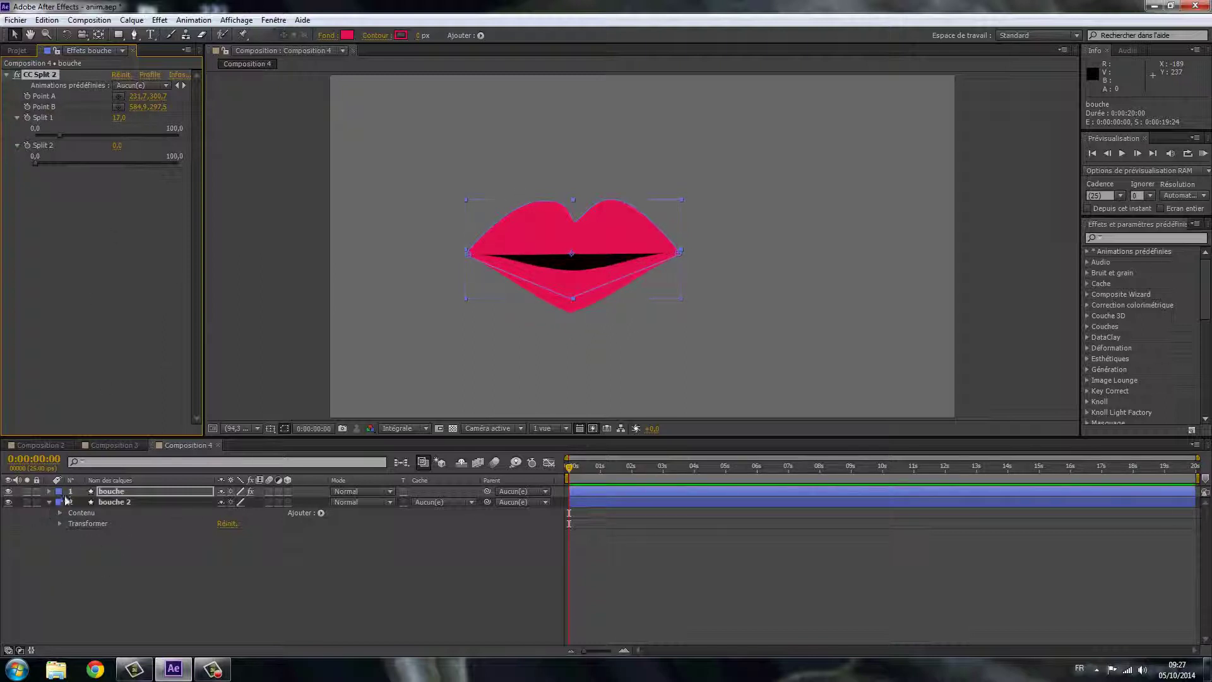
click(59, 492)
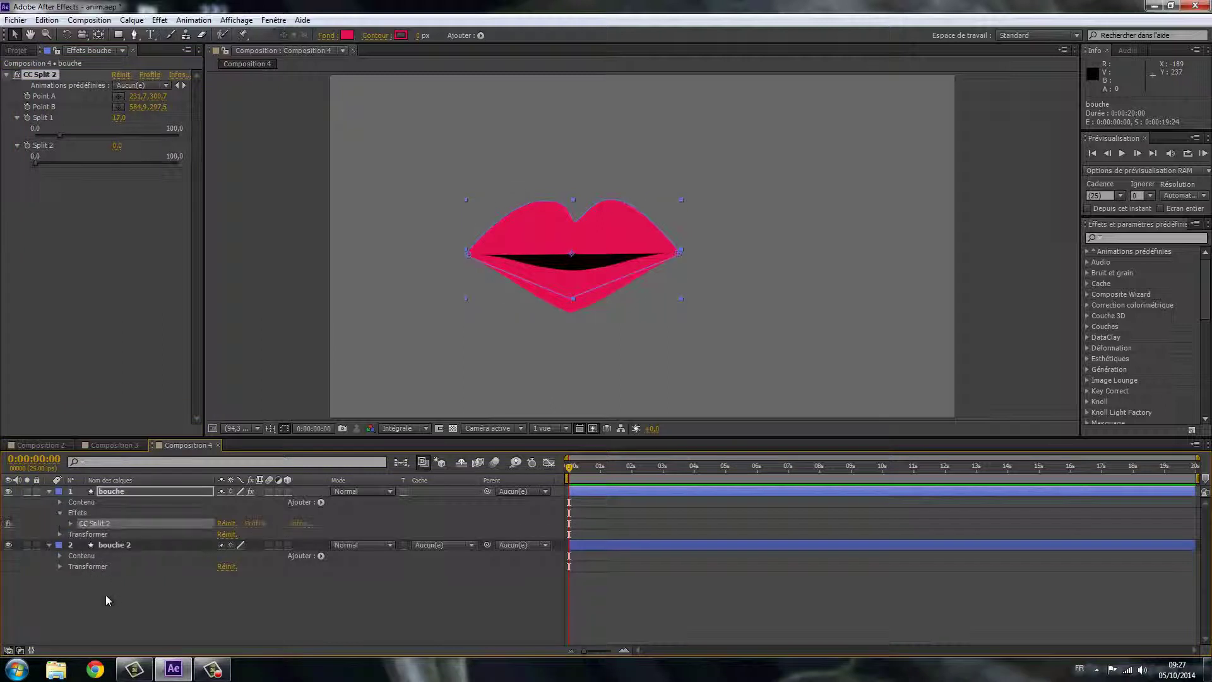
Keyframe Split 1 and Split 2 at 0, then open Split 1 at one second and Split 2 a little later.
click(70, 523)
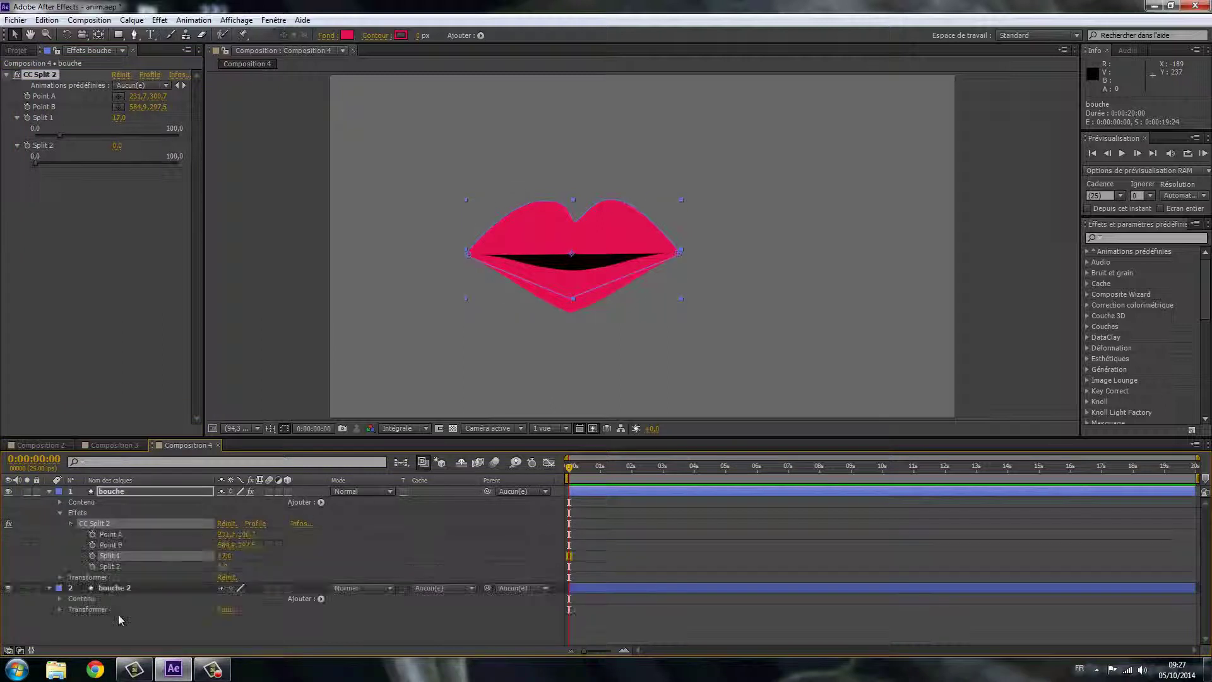
click(92, 557)
click(92, 566)
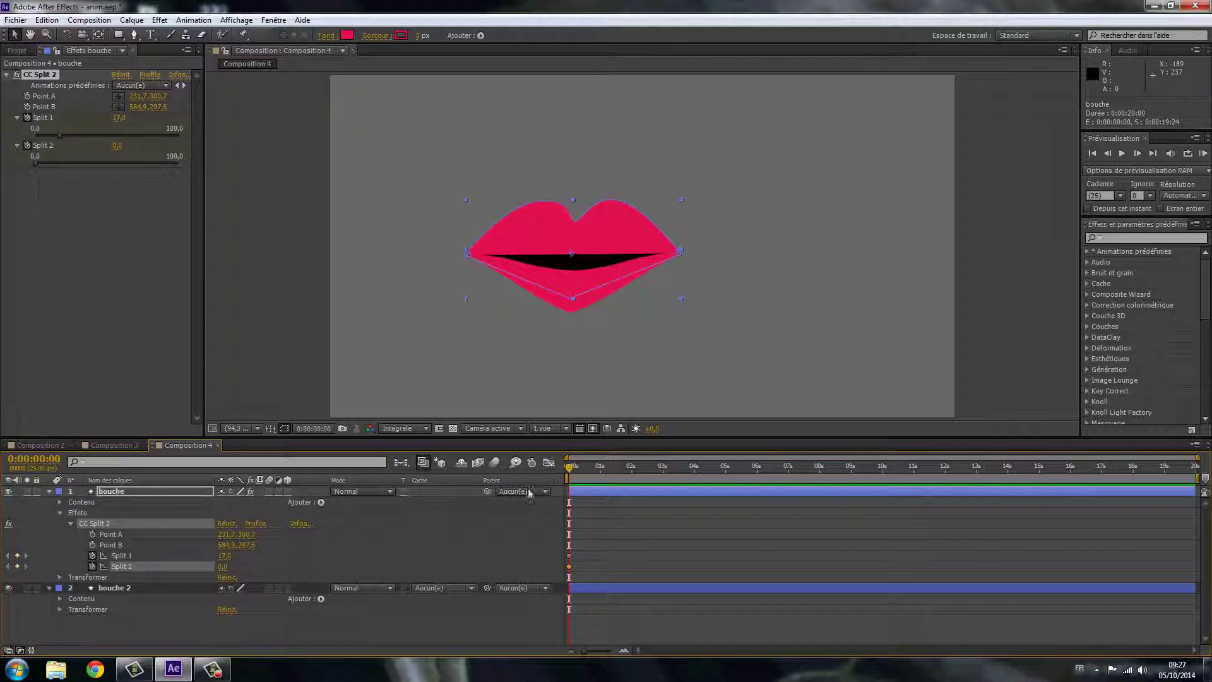
drag(571, 468, 601, 469)
drag(223, 557, 237, 555)
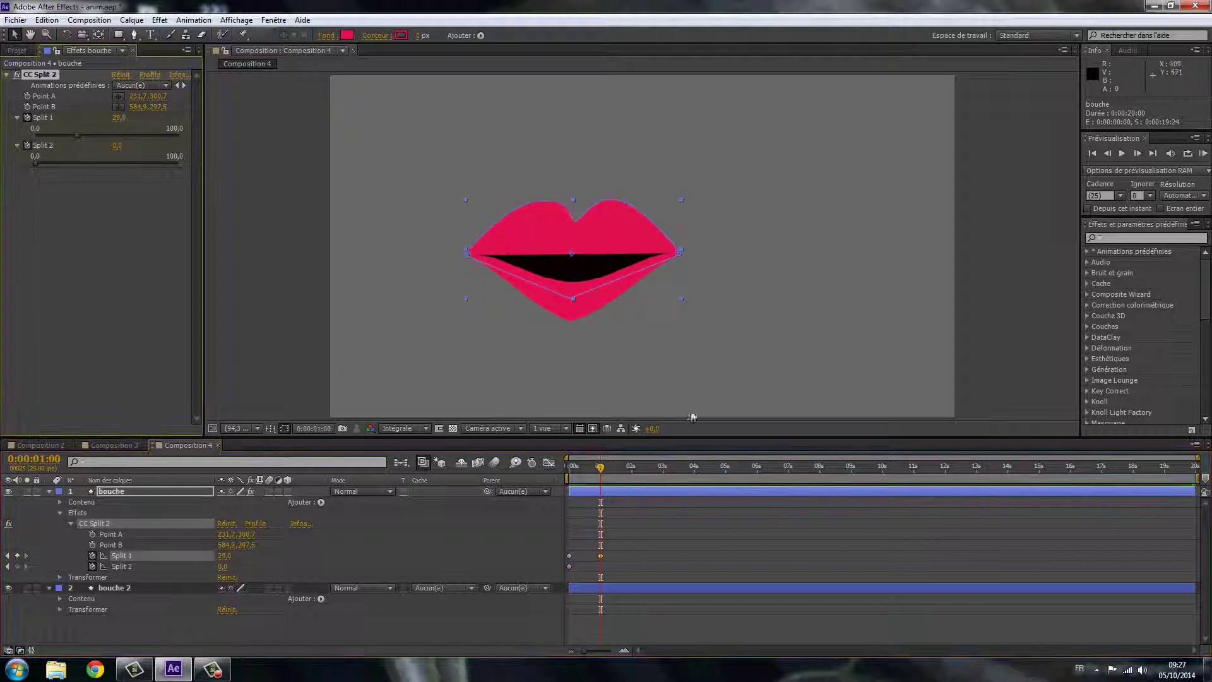
drag(600, 469, 635, 470)
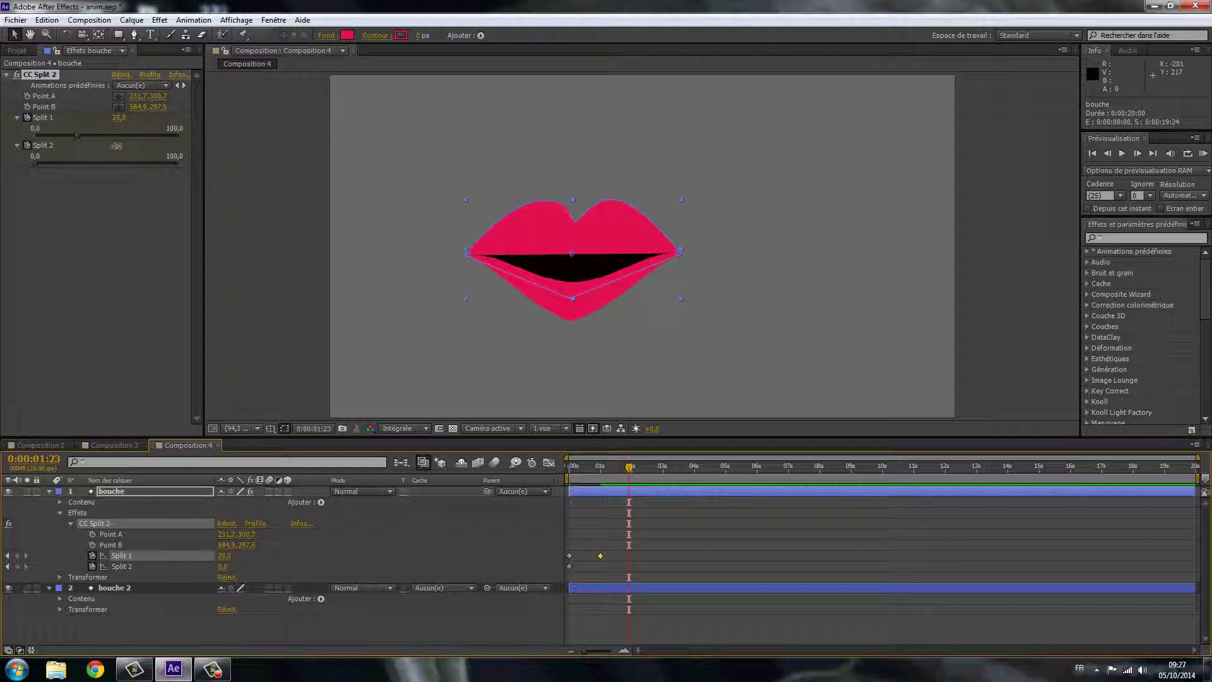
drag(224, 567, 232, 566)
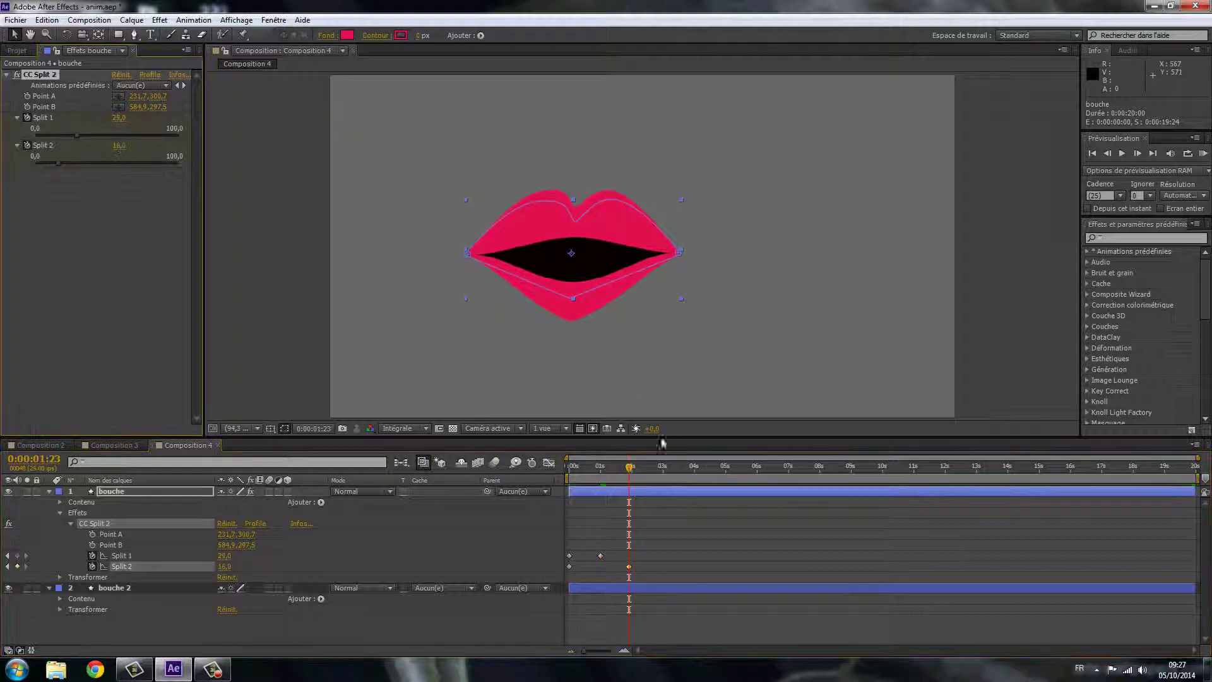
Close the upper lip again, then open both splits wide at about 3:18 and scrub back to review.
drag(631, 469, 660, 471)
mouse_move(122, 146)
mouse_down()
mouse_move(106, 148)
mouse_move(106, 119)
mouse_up()
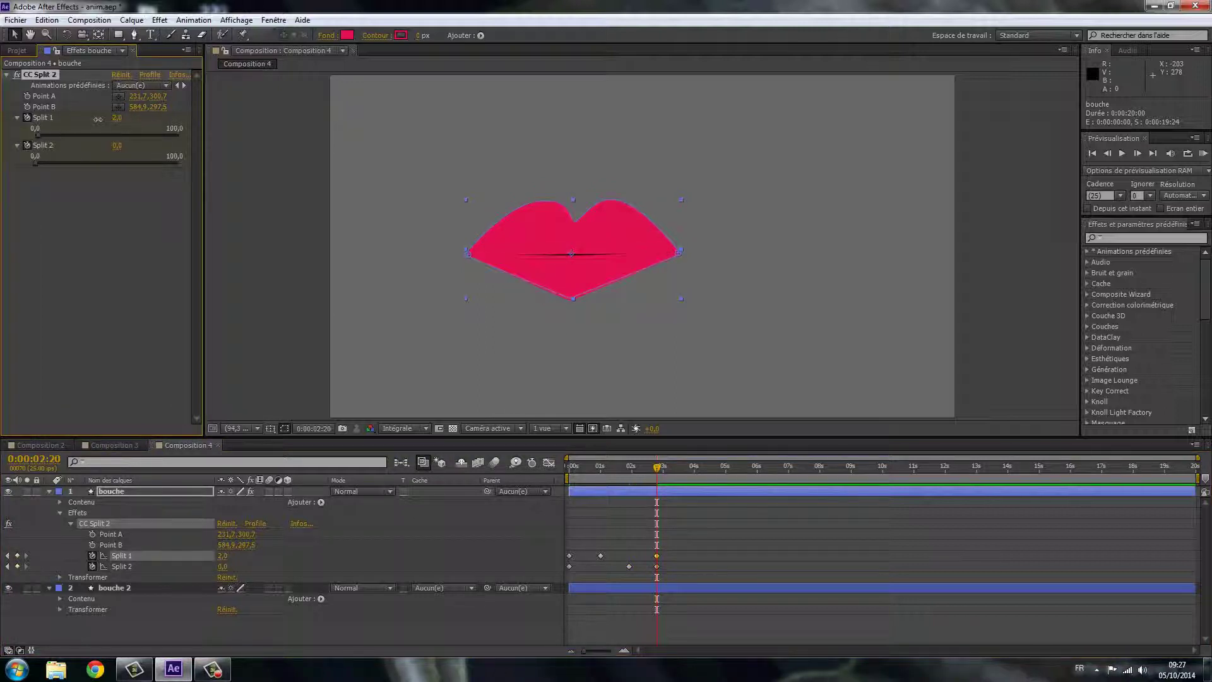
drag(658, 468, 686, 469)
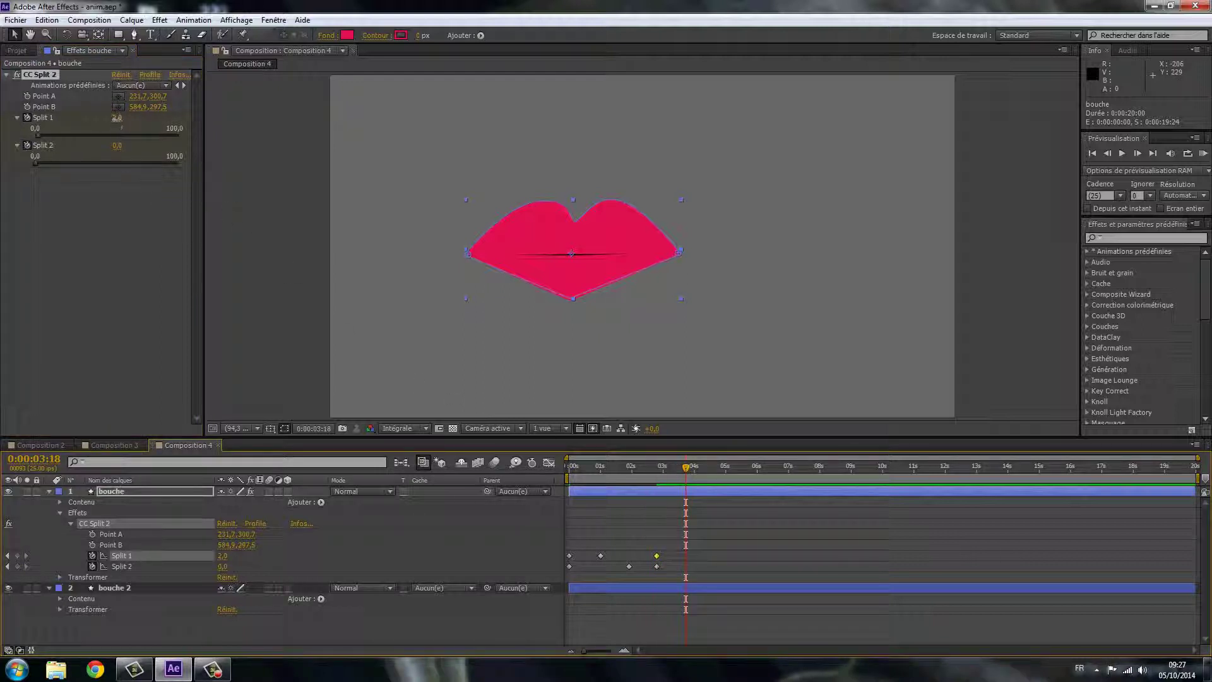
drag(117, 118, 132, 120)
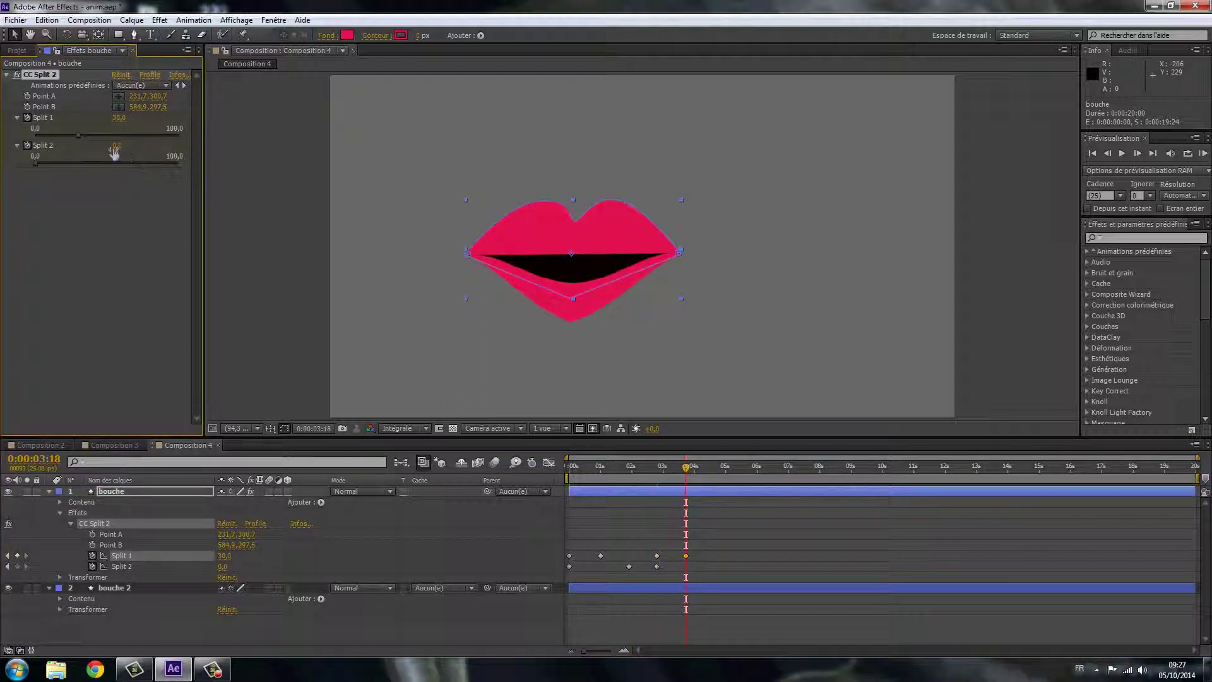
drag(117, 146, 121, 146)
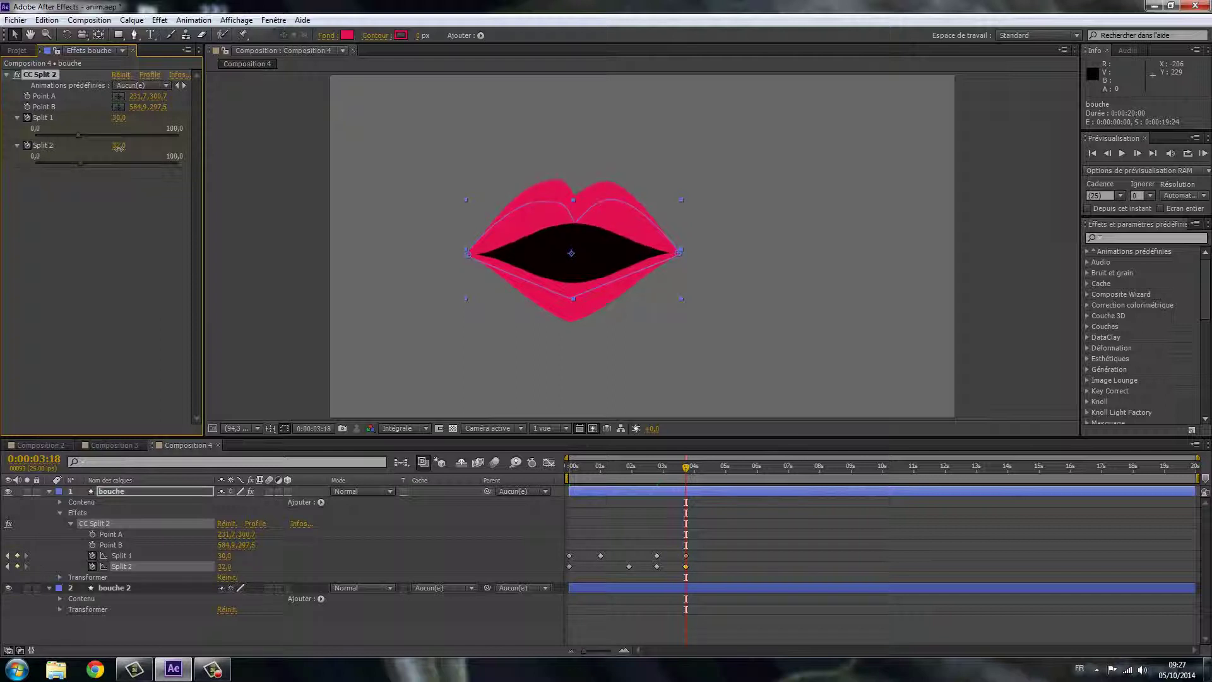
mouse_move(686, 469)
mouse_down()
mouse_move(576, 471)
mouse_move(686, 468)
mouse_up()
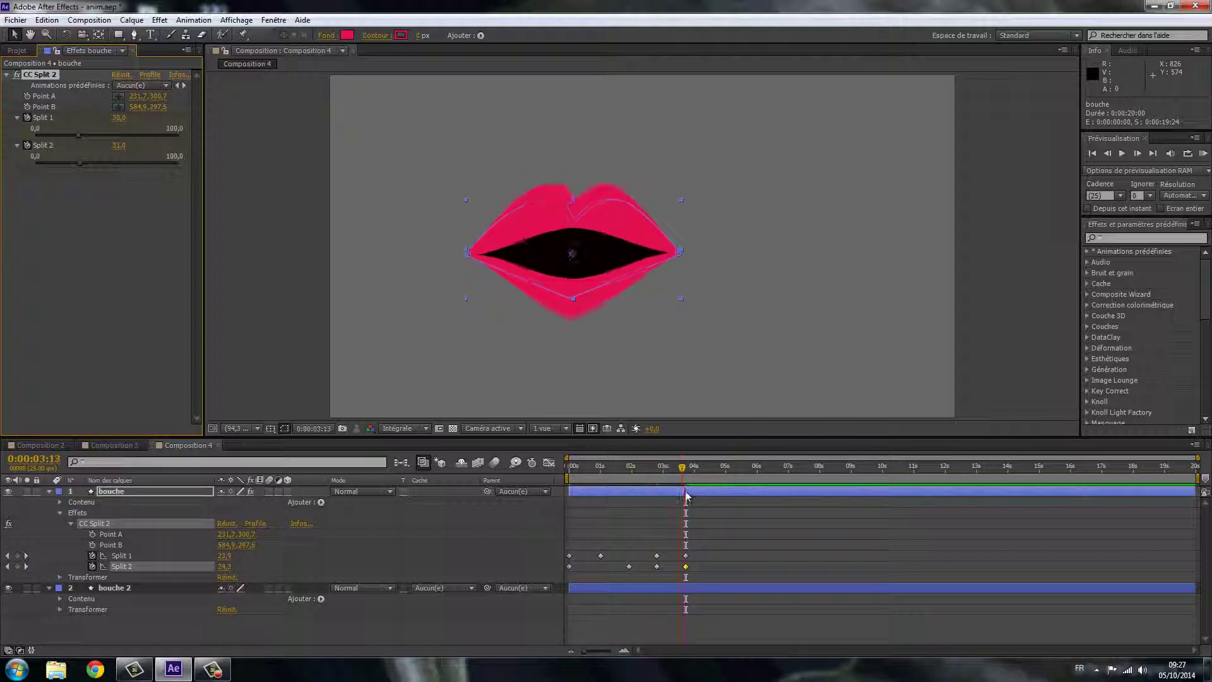
key(space)
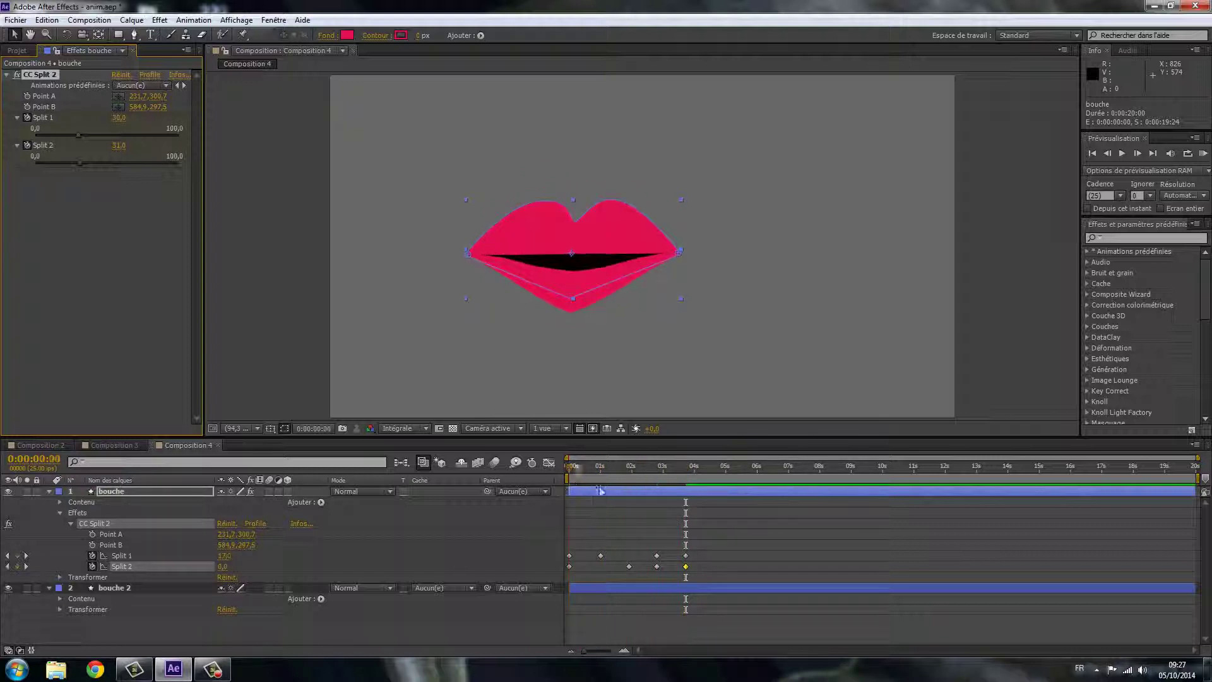